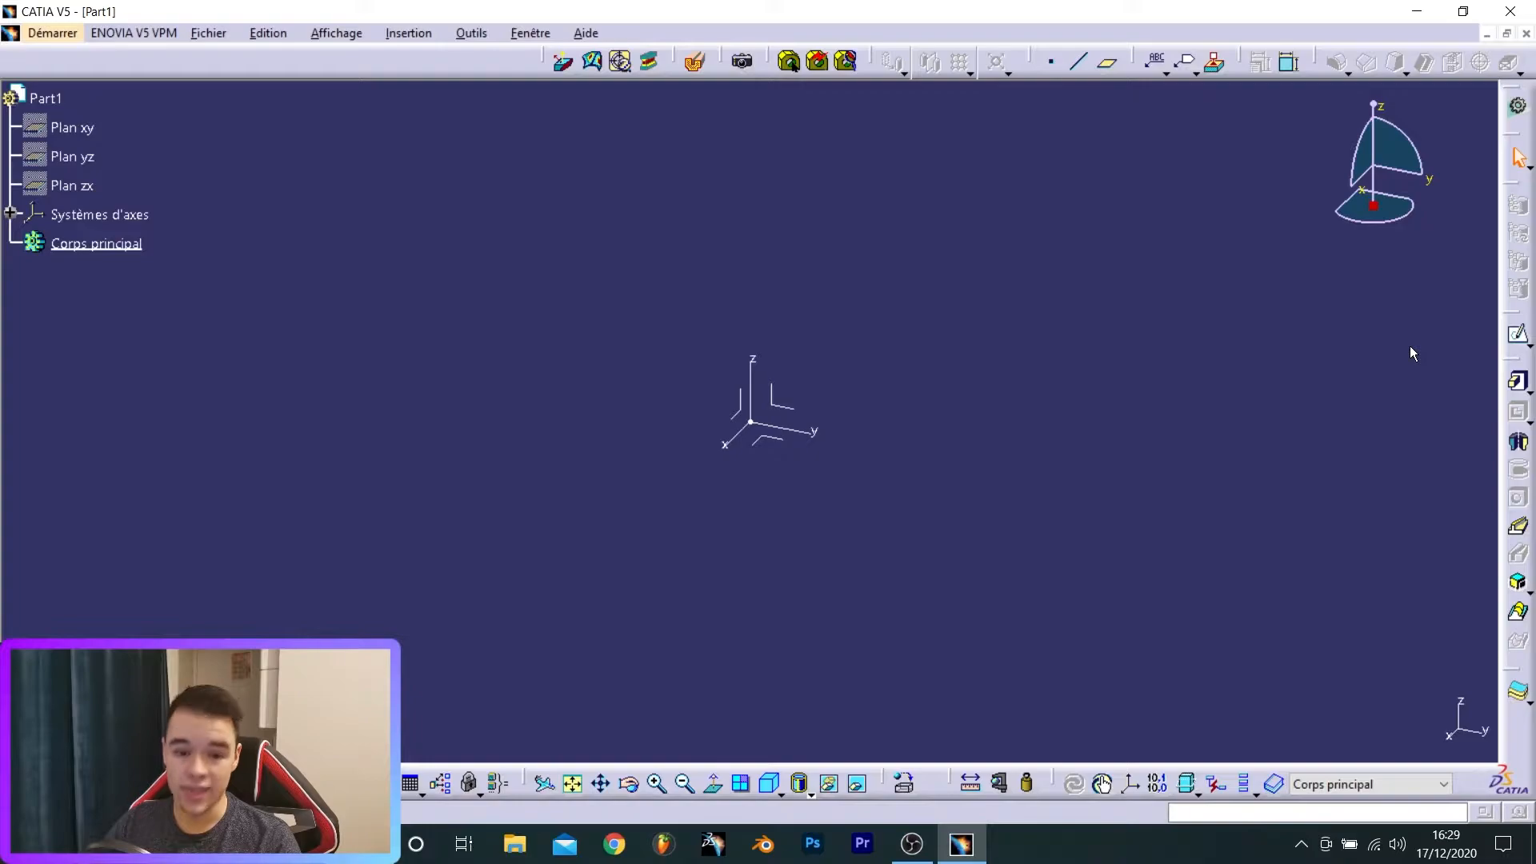
- Sketch a rectangle centred on the origin of the xy plane
click(1518, 335)
click(775, 445)
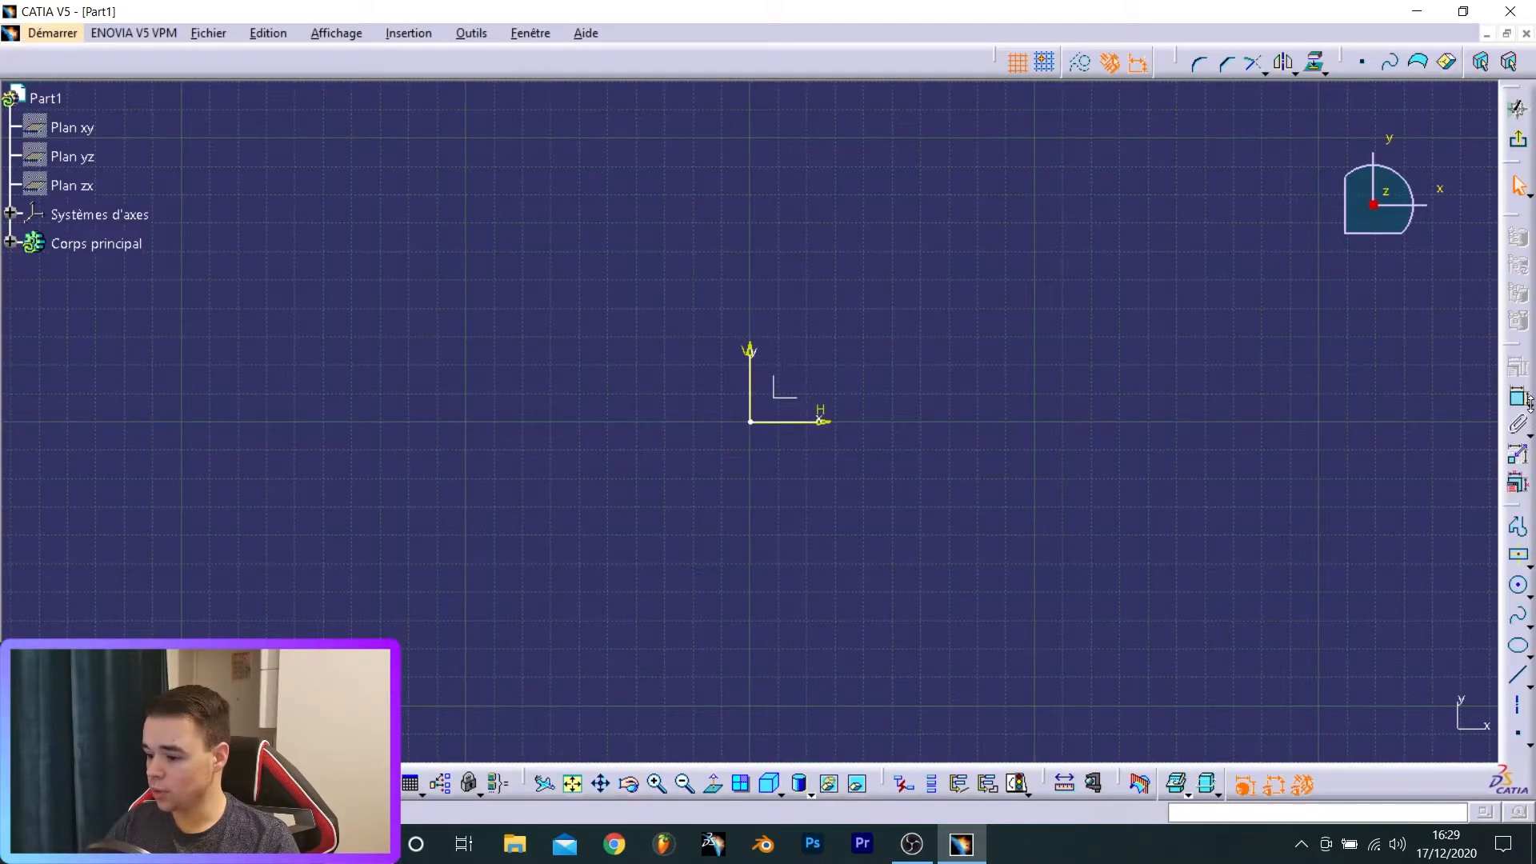
click(1518, 553)
click(750, 422)
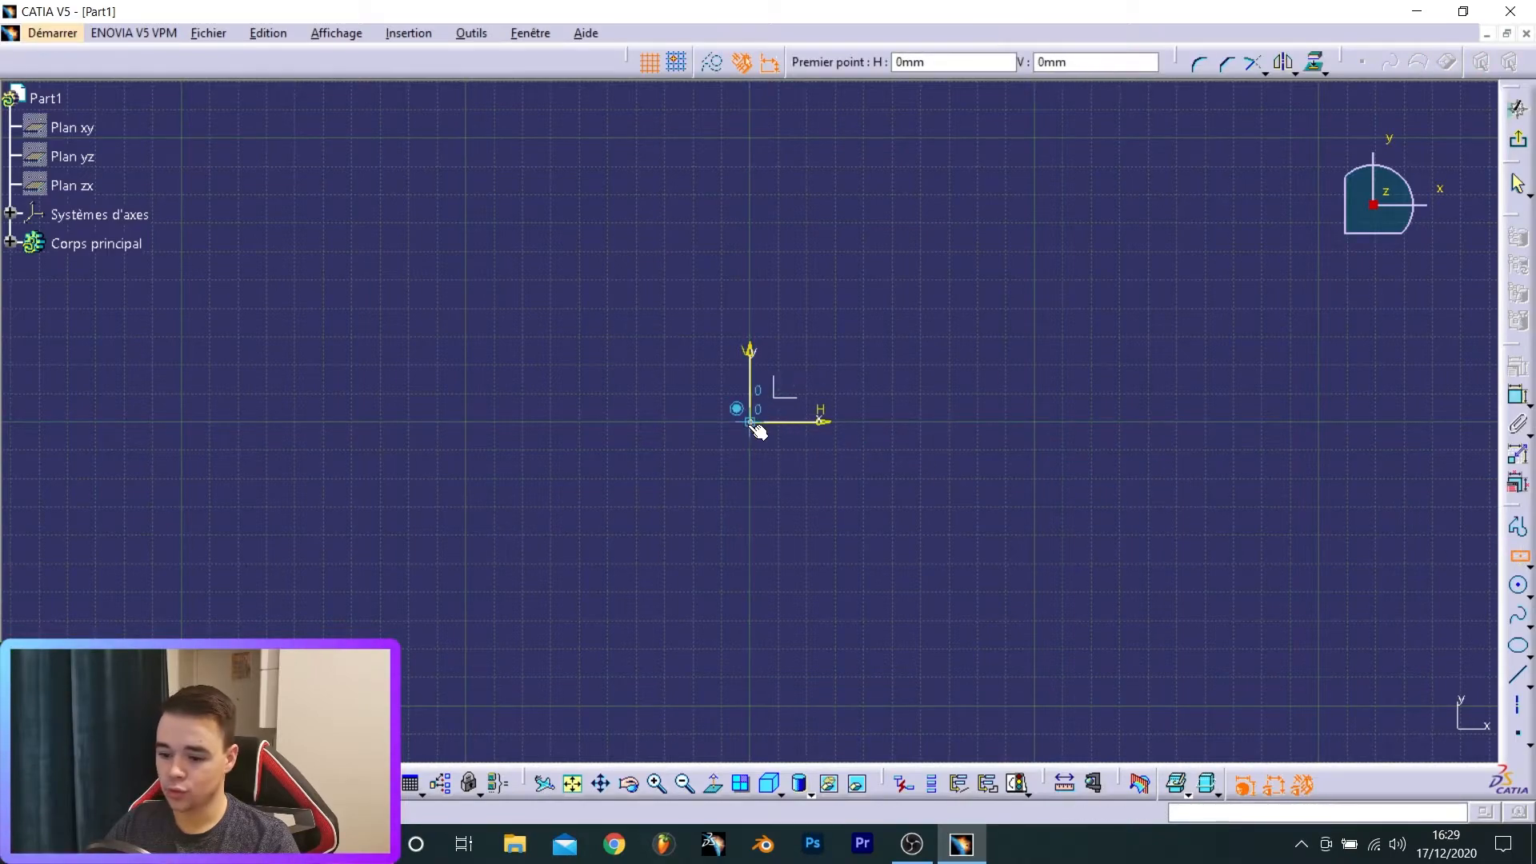
click(931, 241)
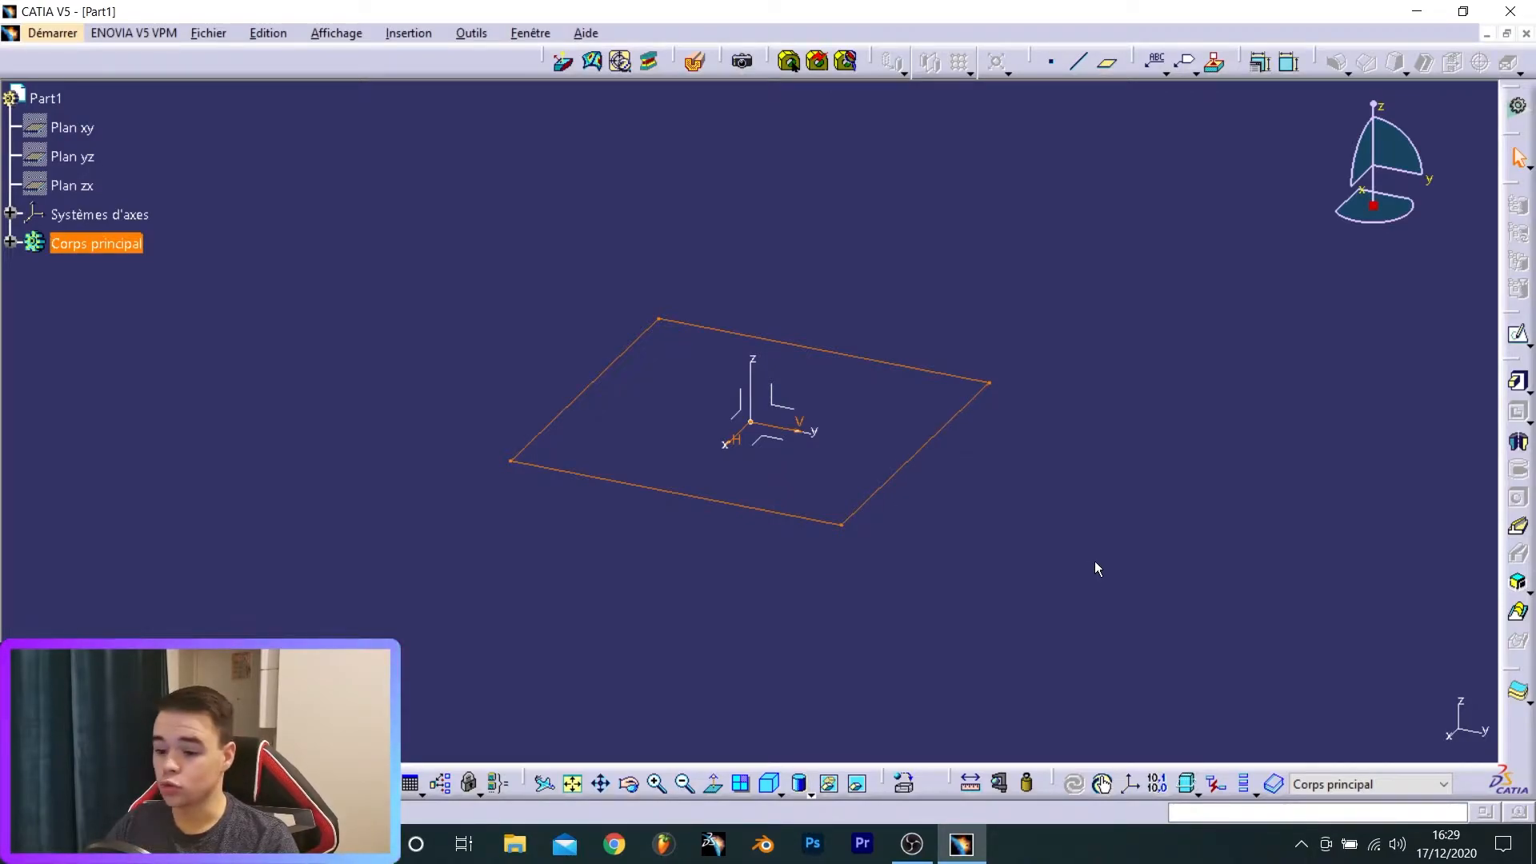
- Extrude the rectangle sketch to a length of 20 mm, previewing the block before accepting it
click(1515, 388)
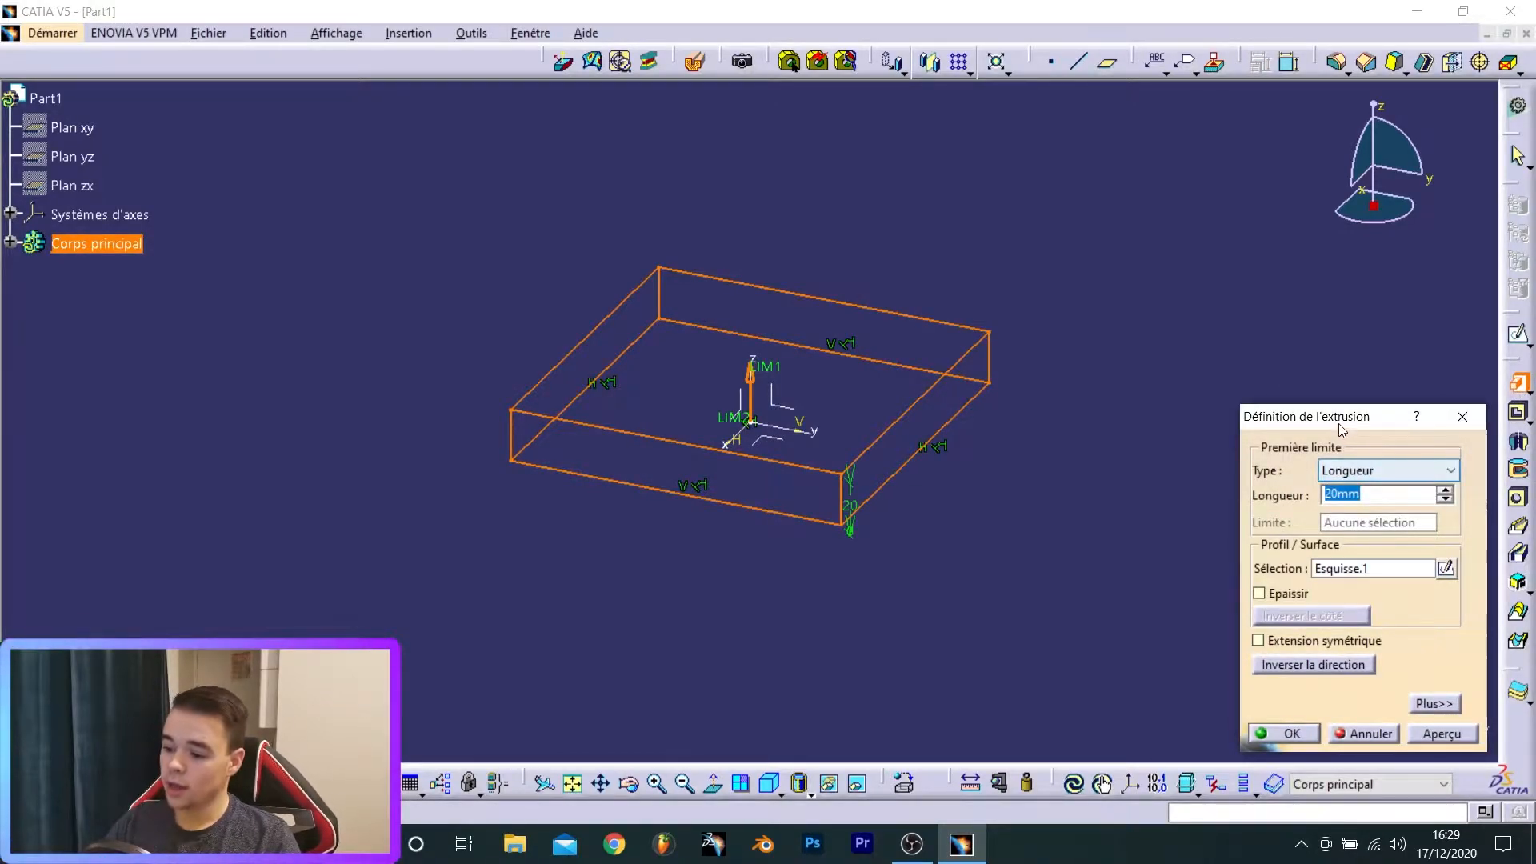
drag(1338, 422, 1330, 322)
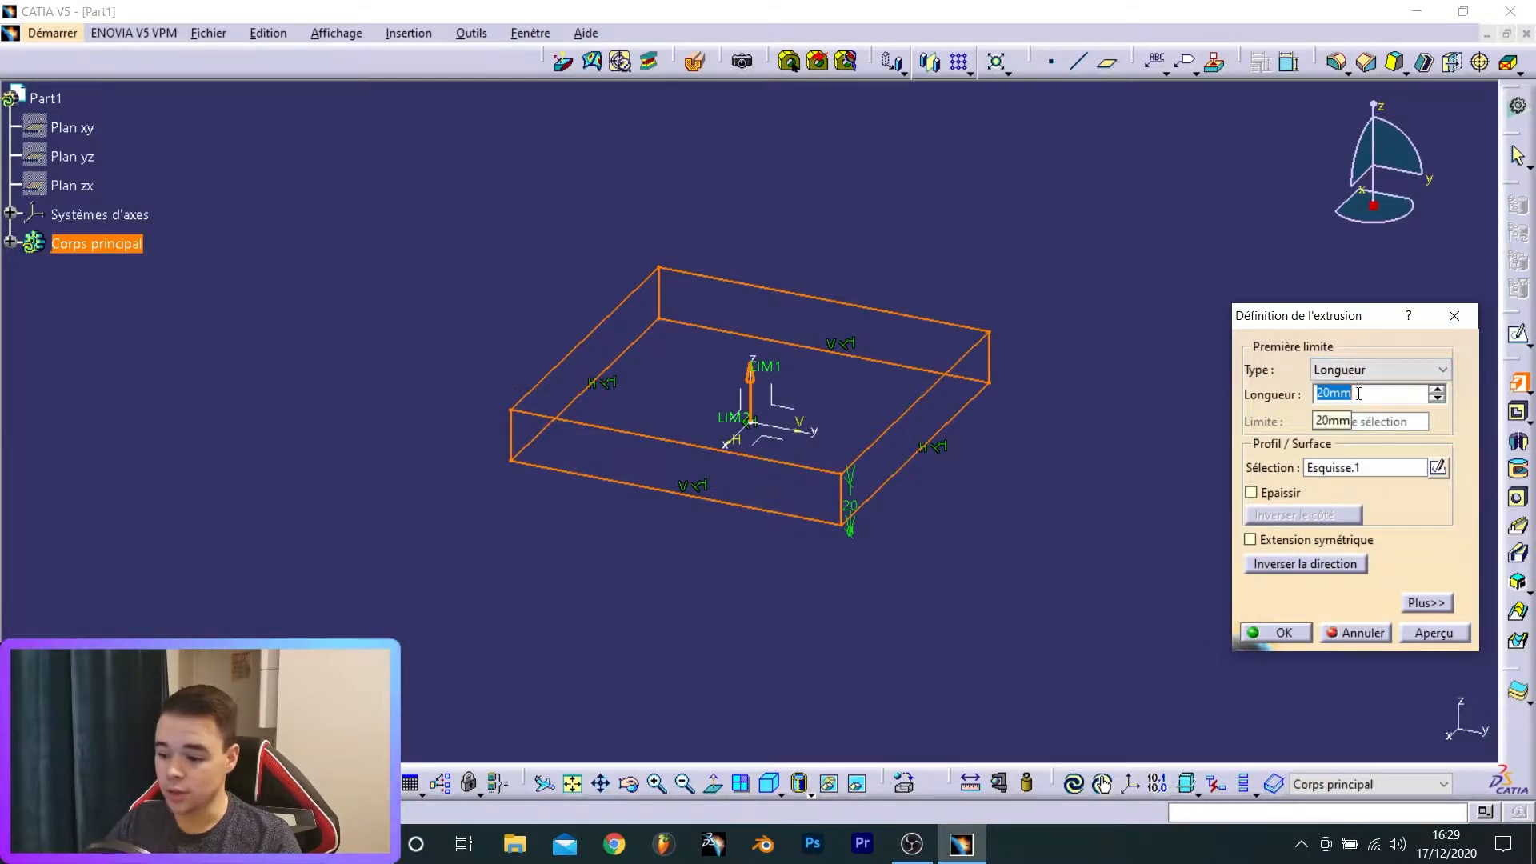
click(1438, 636)
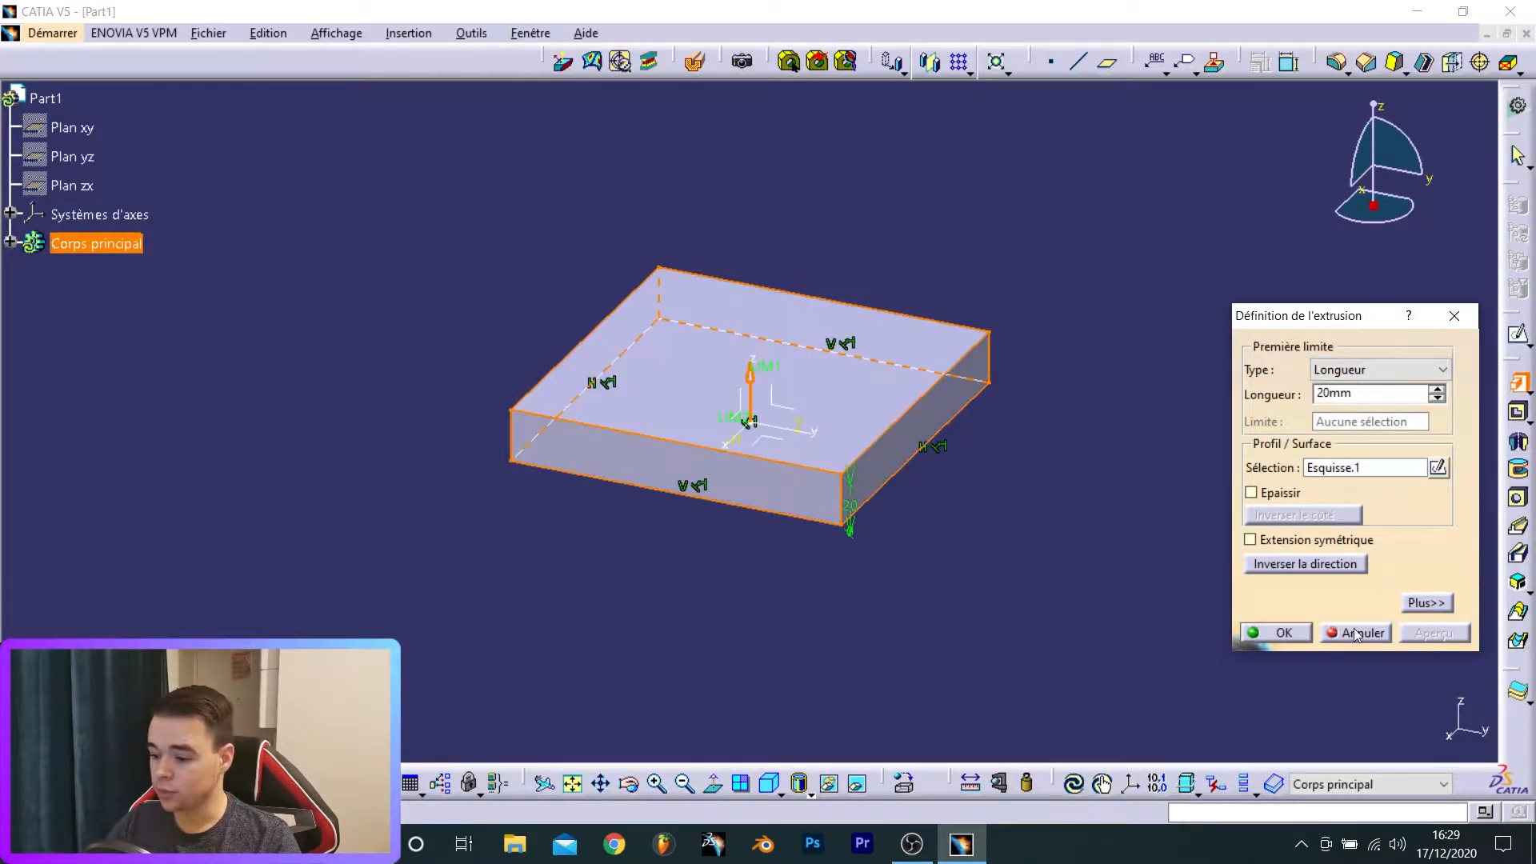
click(1281, 632)
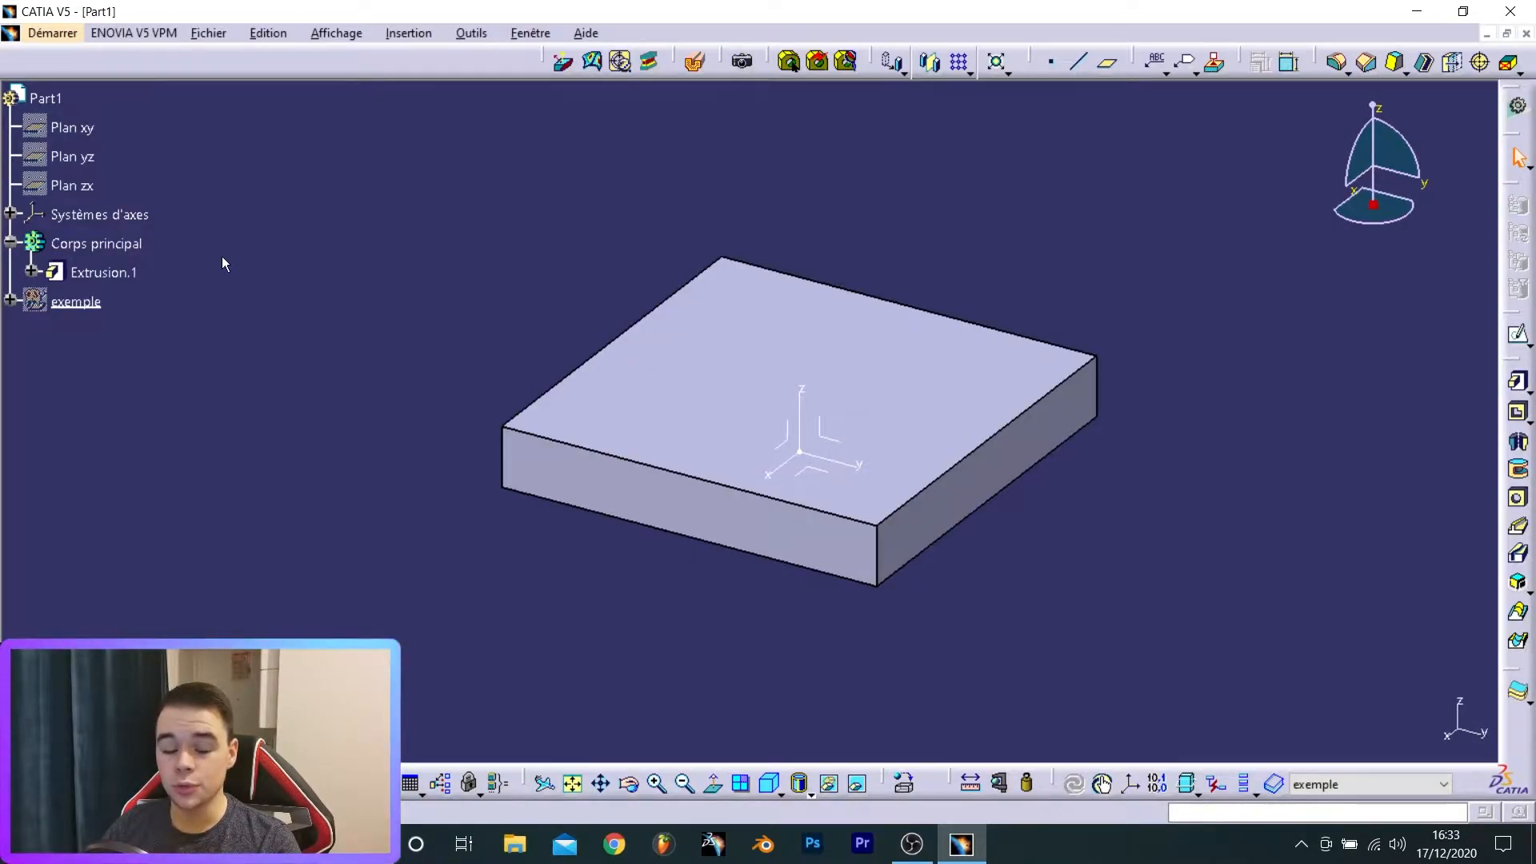
- Edit the block's extrusion to extend symmetrically on both sides of its sketch and preview it
click(104, 273)
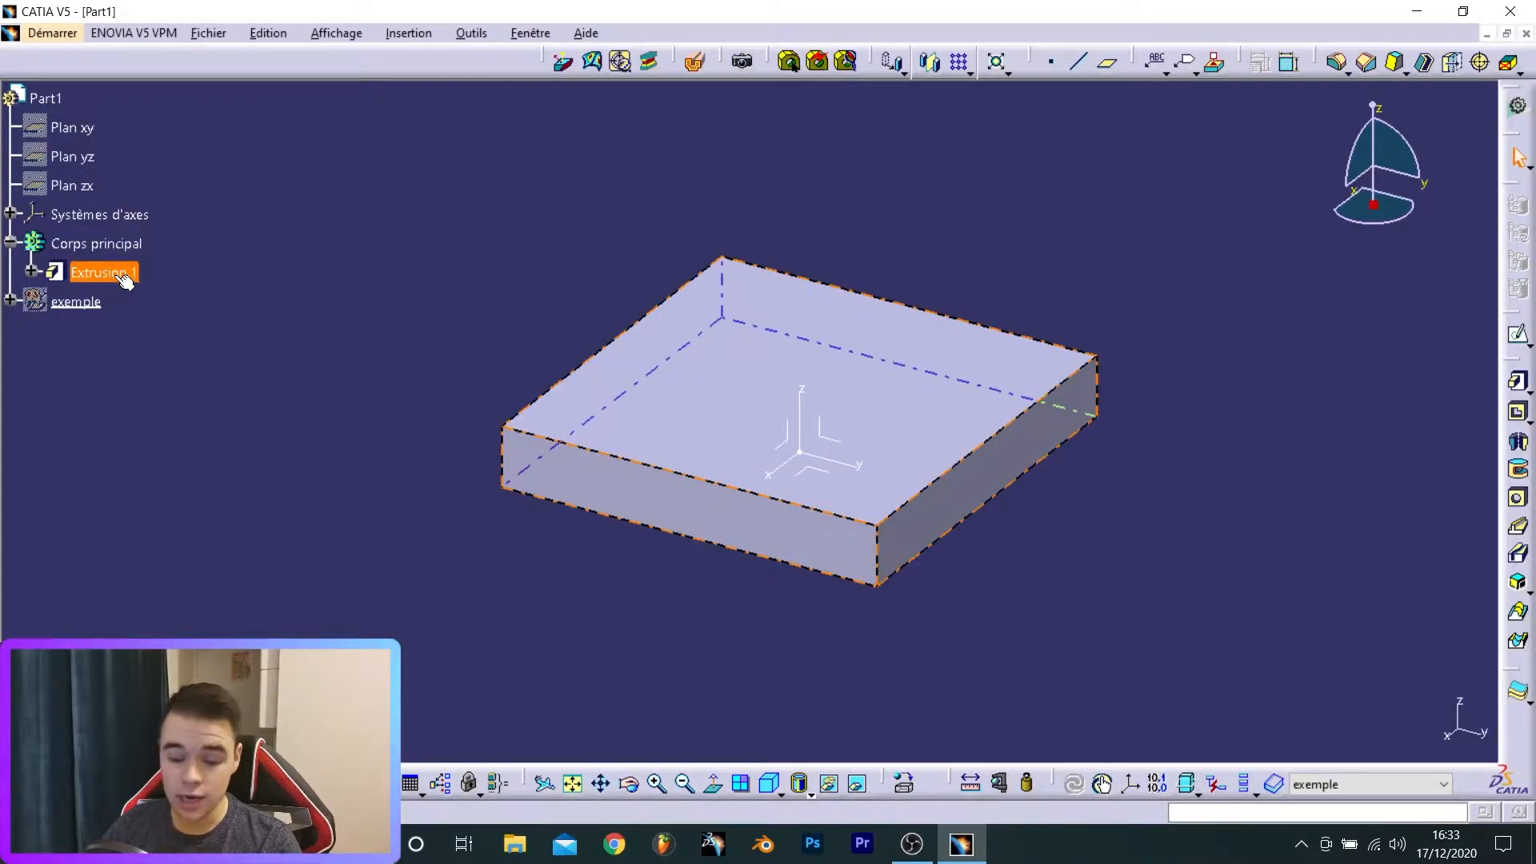
double_click(121, 276)
drag(1319, 316, 1298, 326)
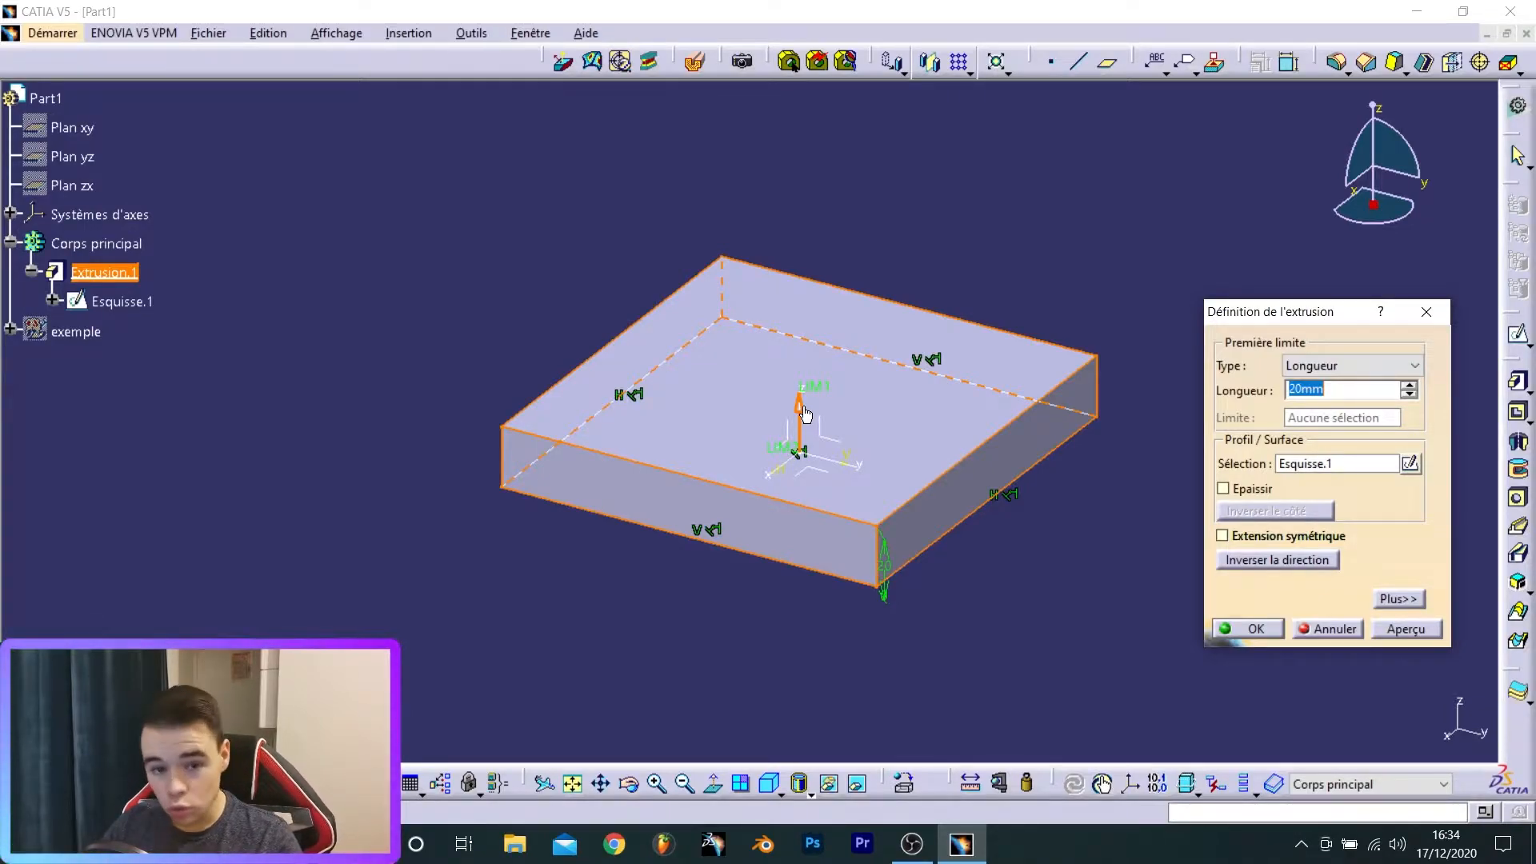
click(1254, 541)
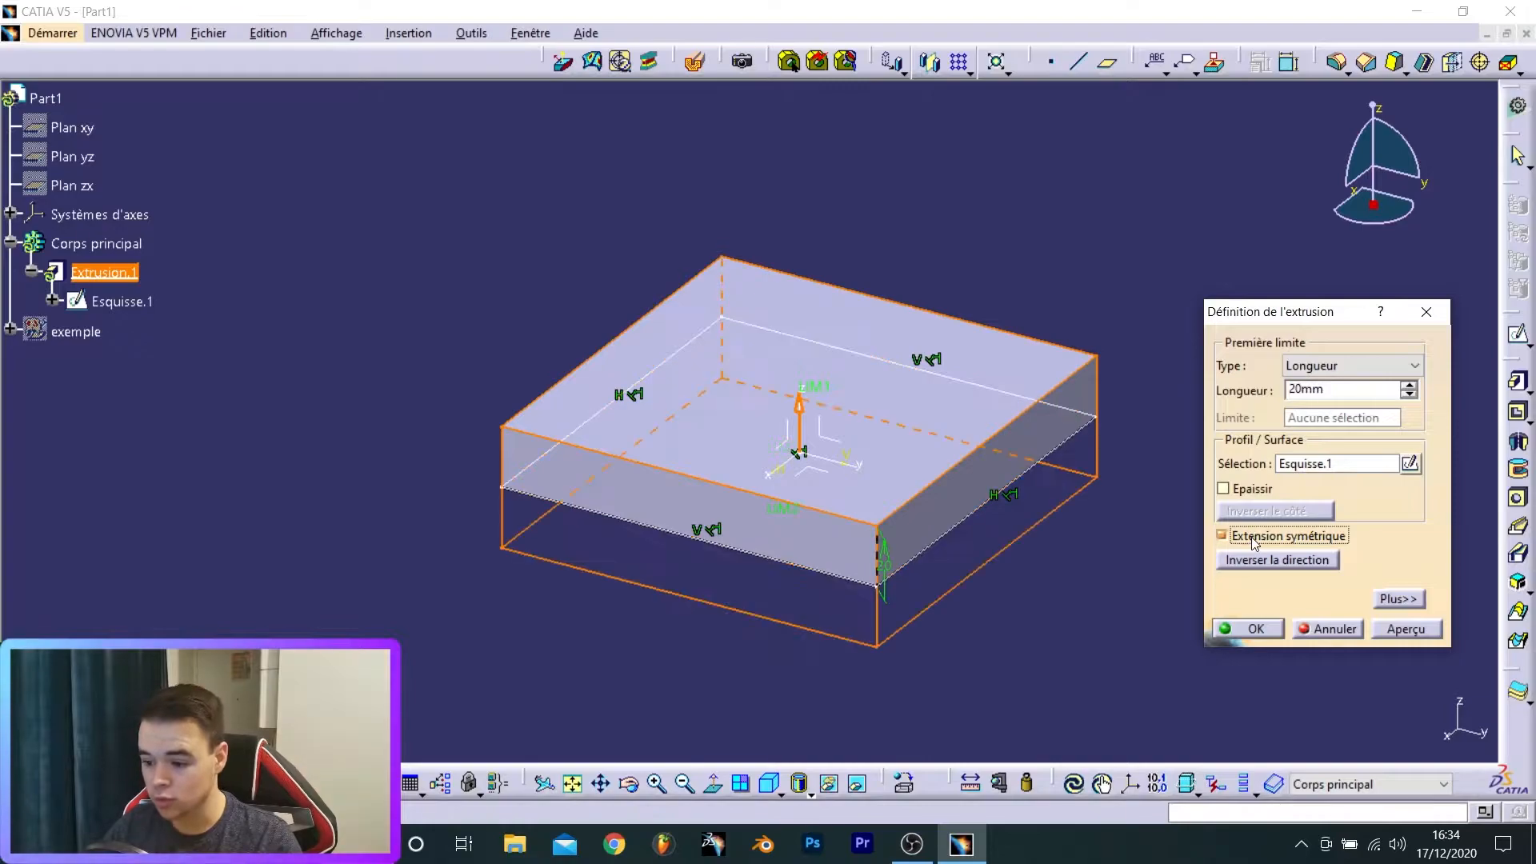
click(1393, 629)
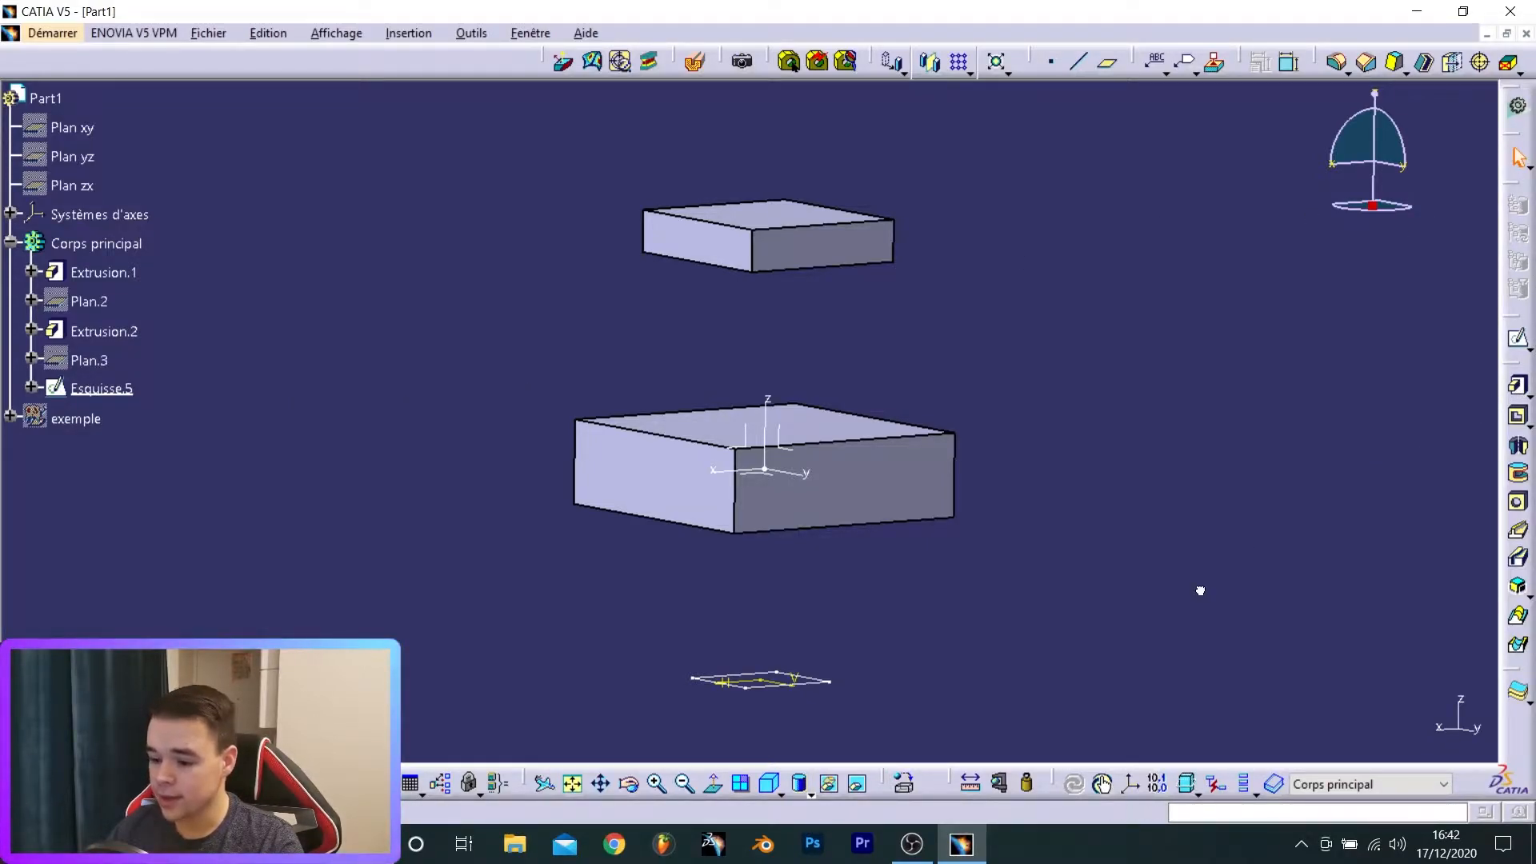
- Start an extrusion of the small rectangle sketch below the blocks, limit it with Jusqu'au suivant, and inspect the preview from several angles
click(821, 687)
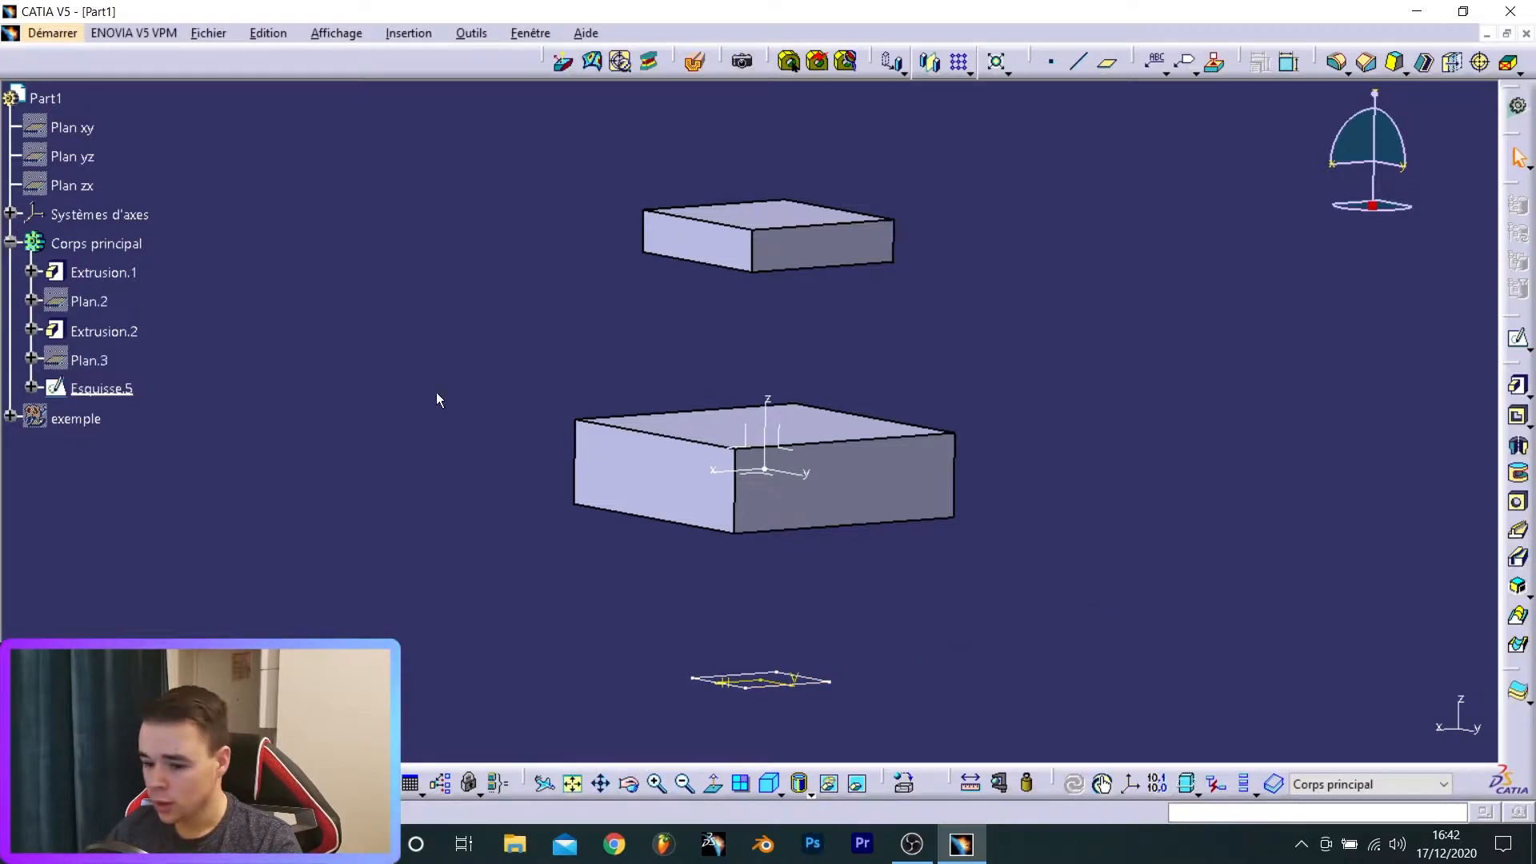
click(1519, 390)
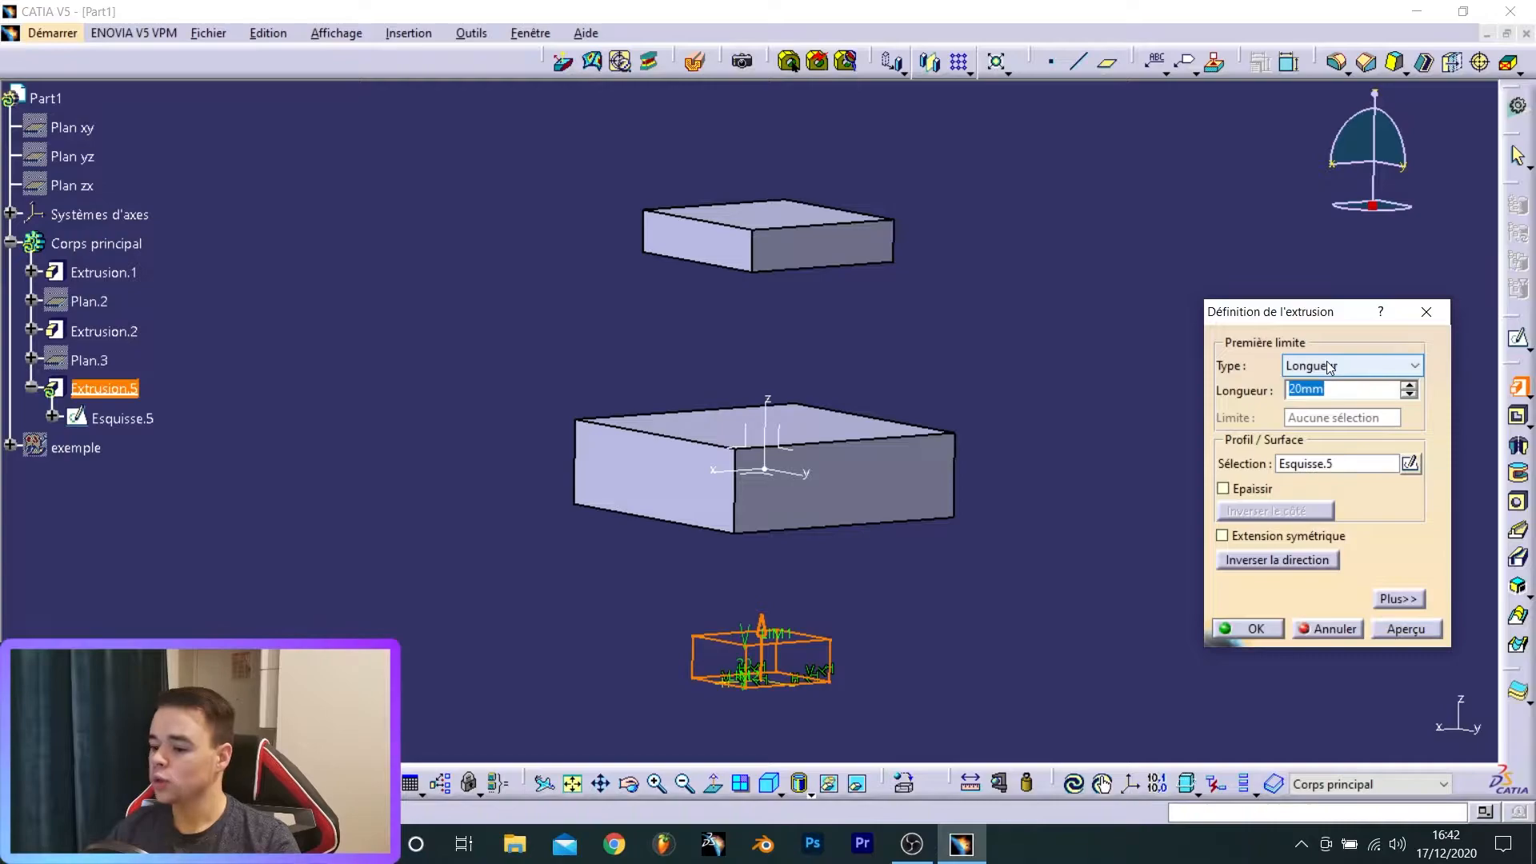
middle_drag(811, 506, 754, 492)
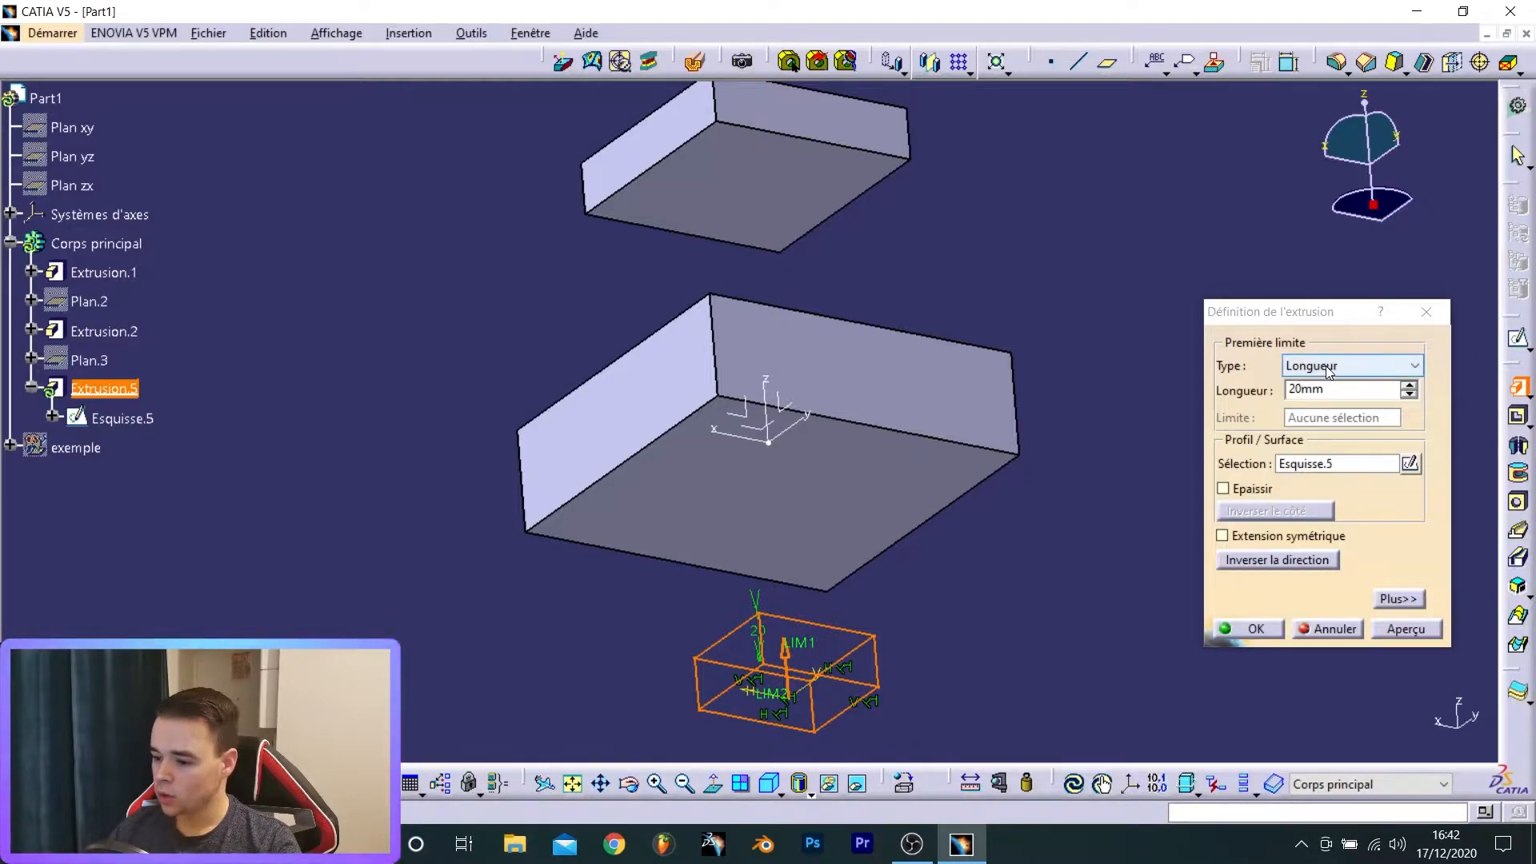
click(1364, 365)
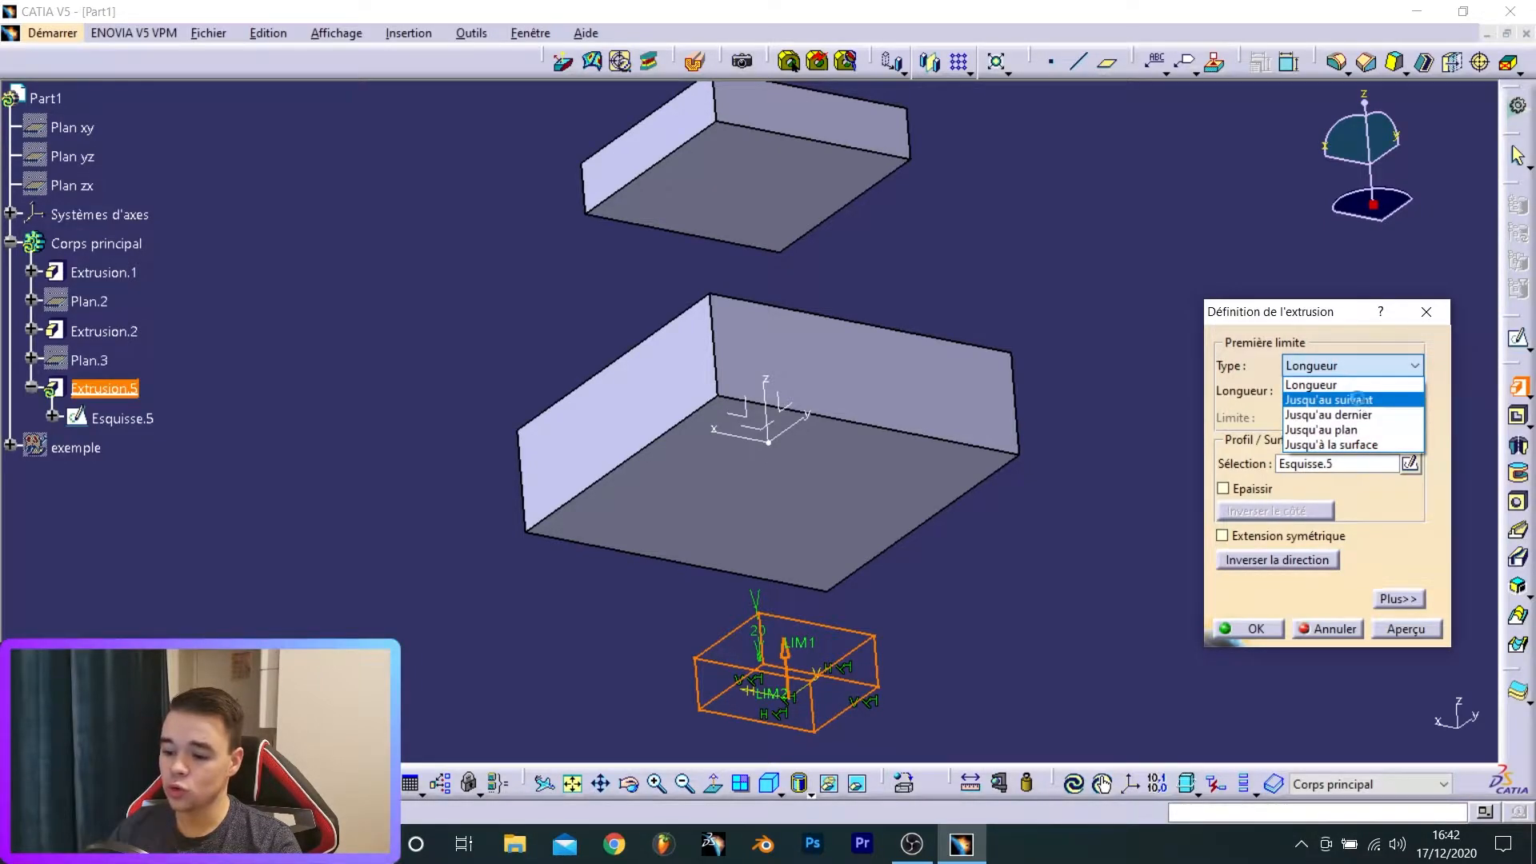
click(1362, 400)
mouse_move(885, 353)
middle_down()
mouse_move(849, 498)
mouse_move(820, 371)
middle_up()
middle_drag(716, 476, 795, 316)
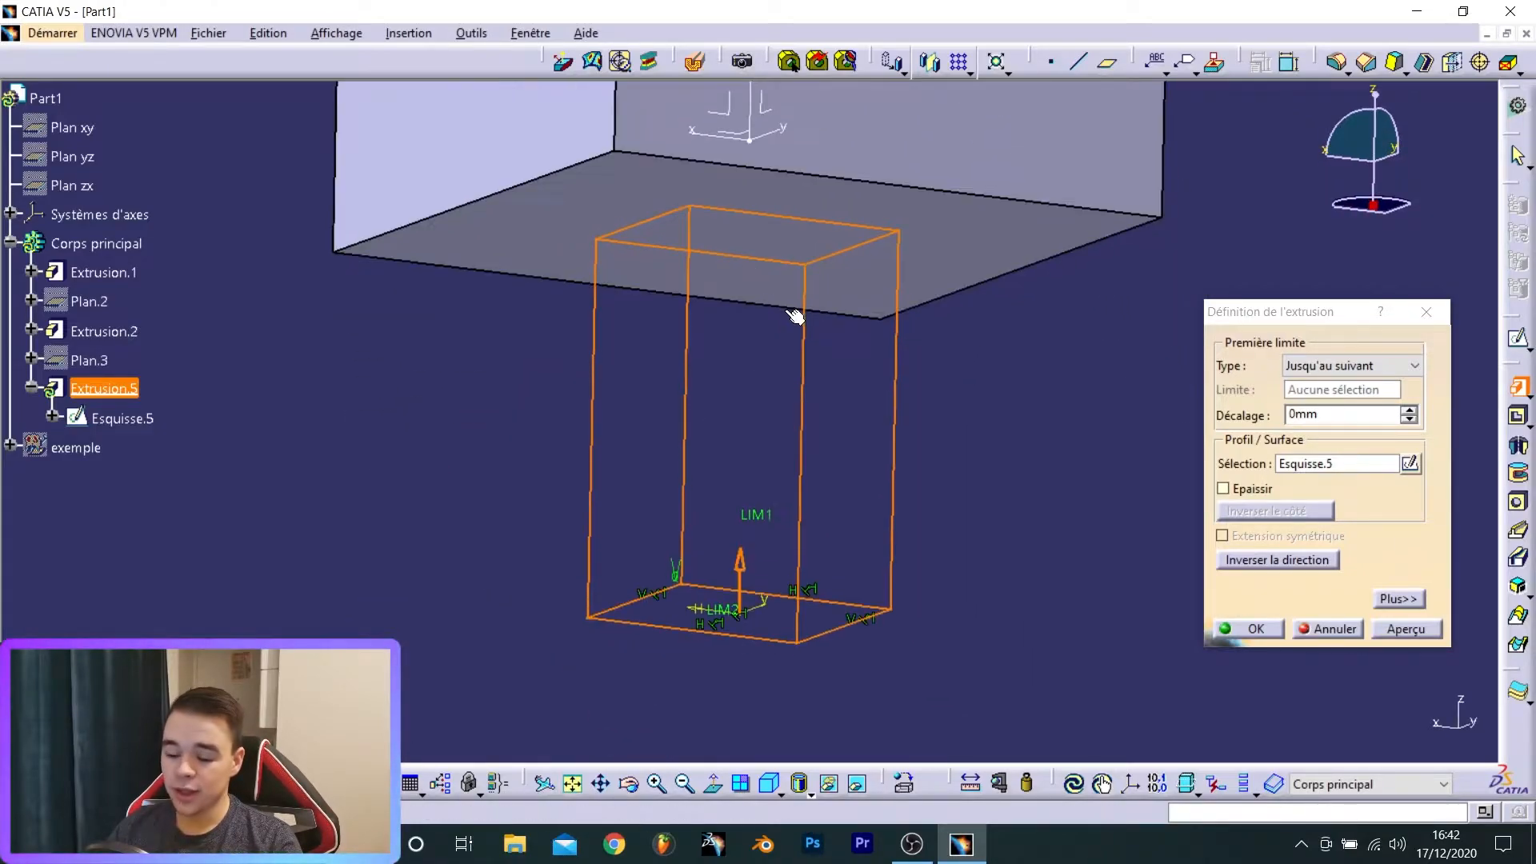
middle_drag(685, 256, 758, 424)
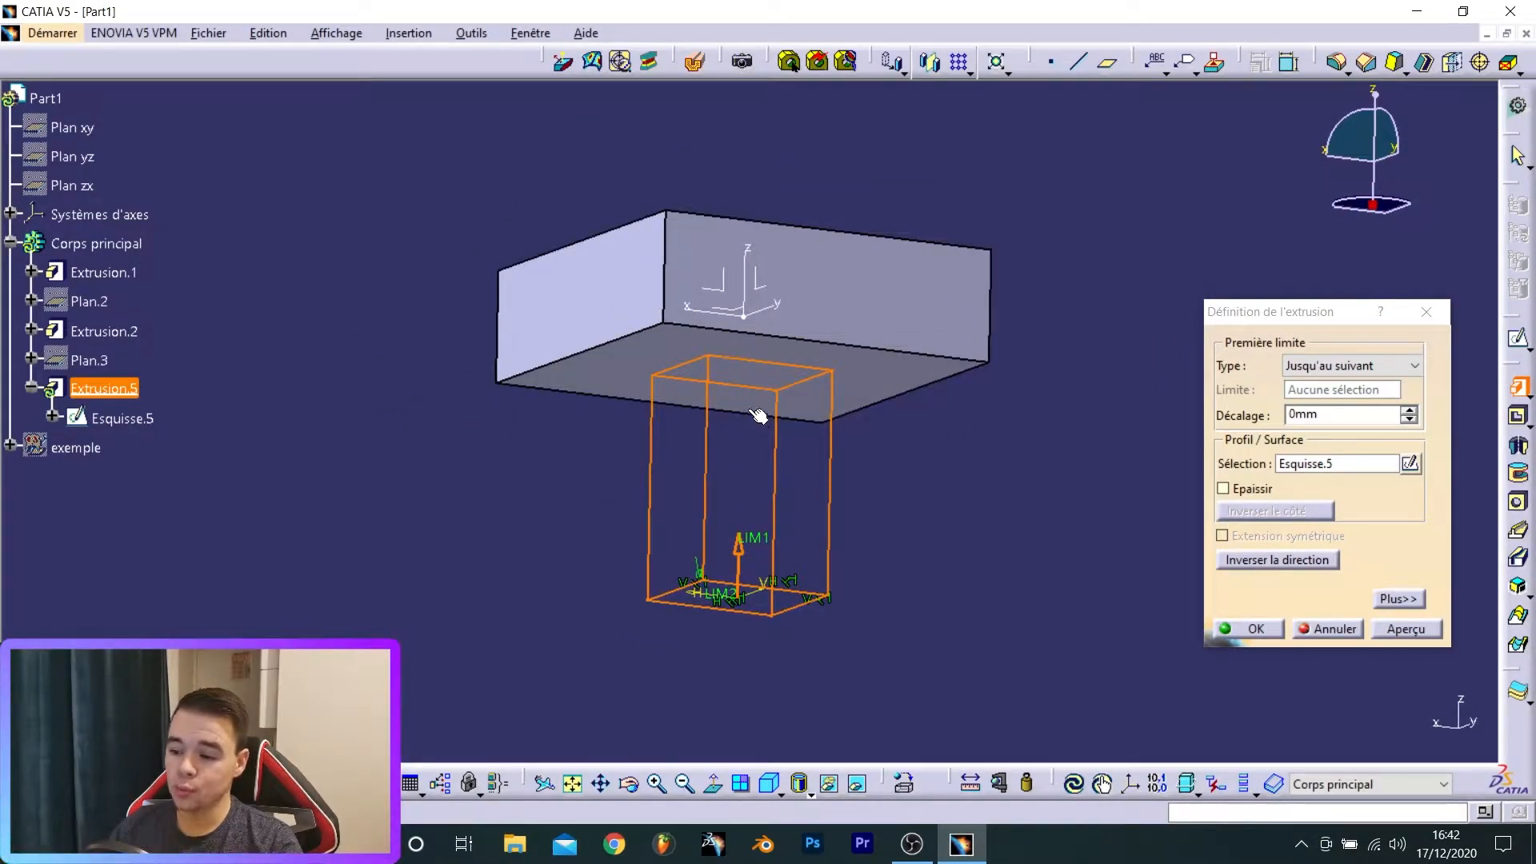
middle_drag(684, 348, 699, 323)
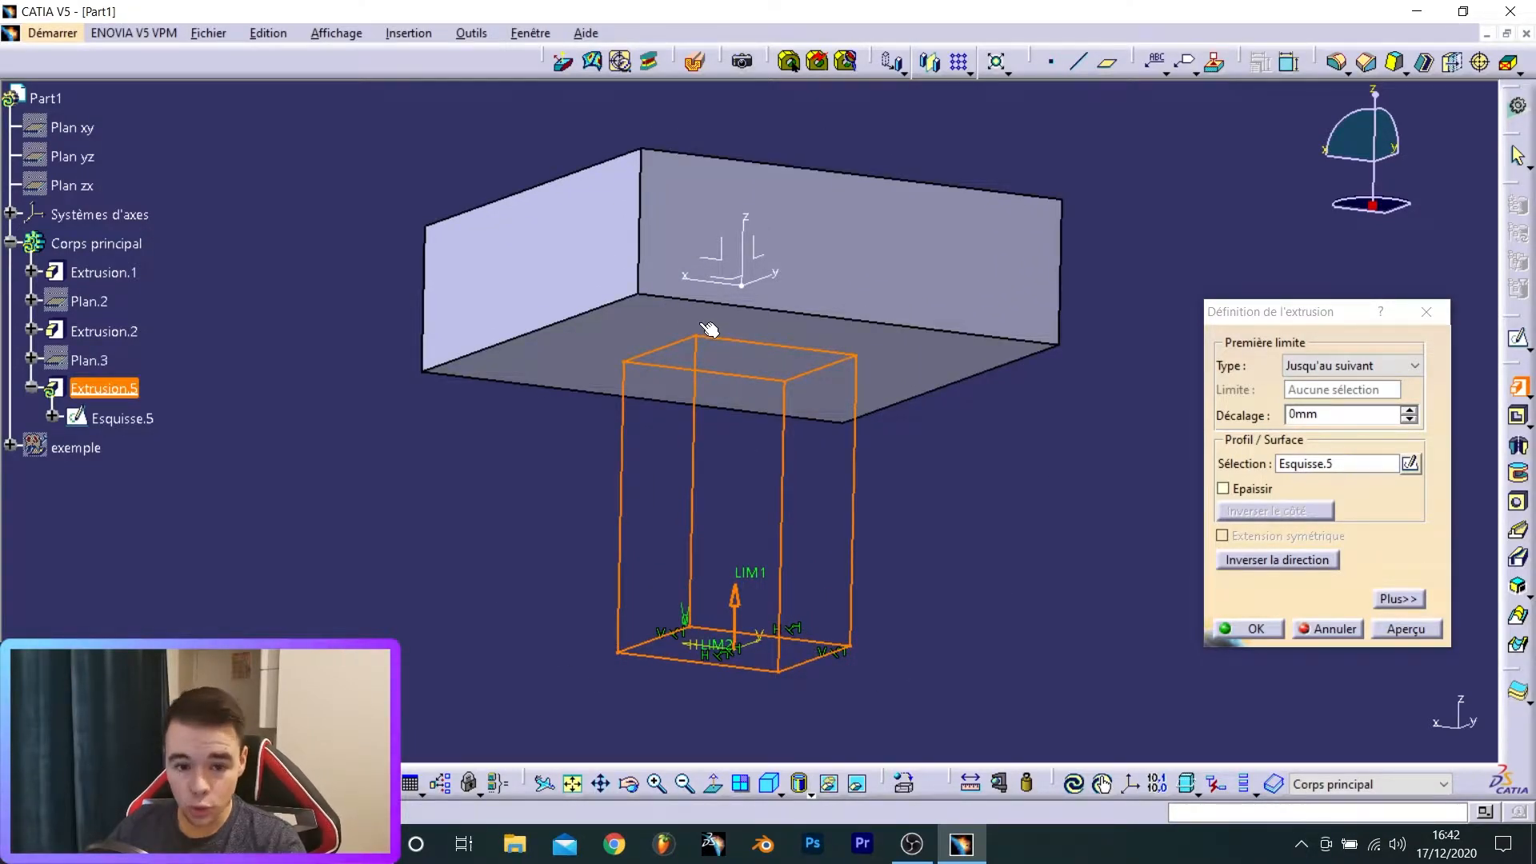
middle_drag(723, 360, 749, 258)
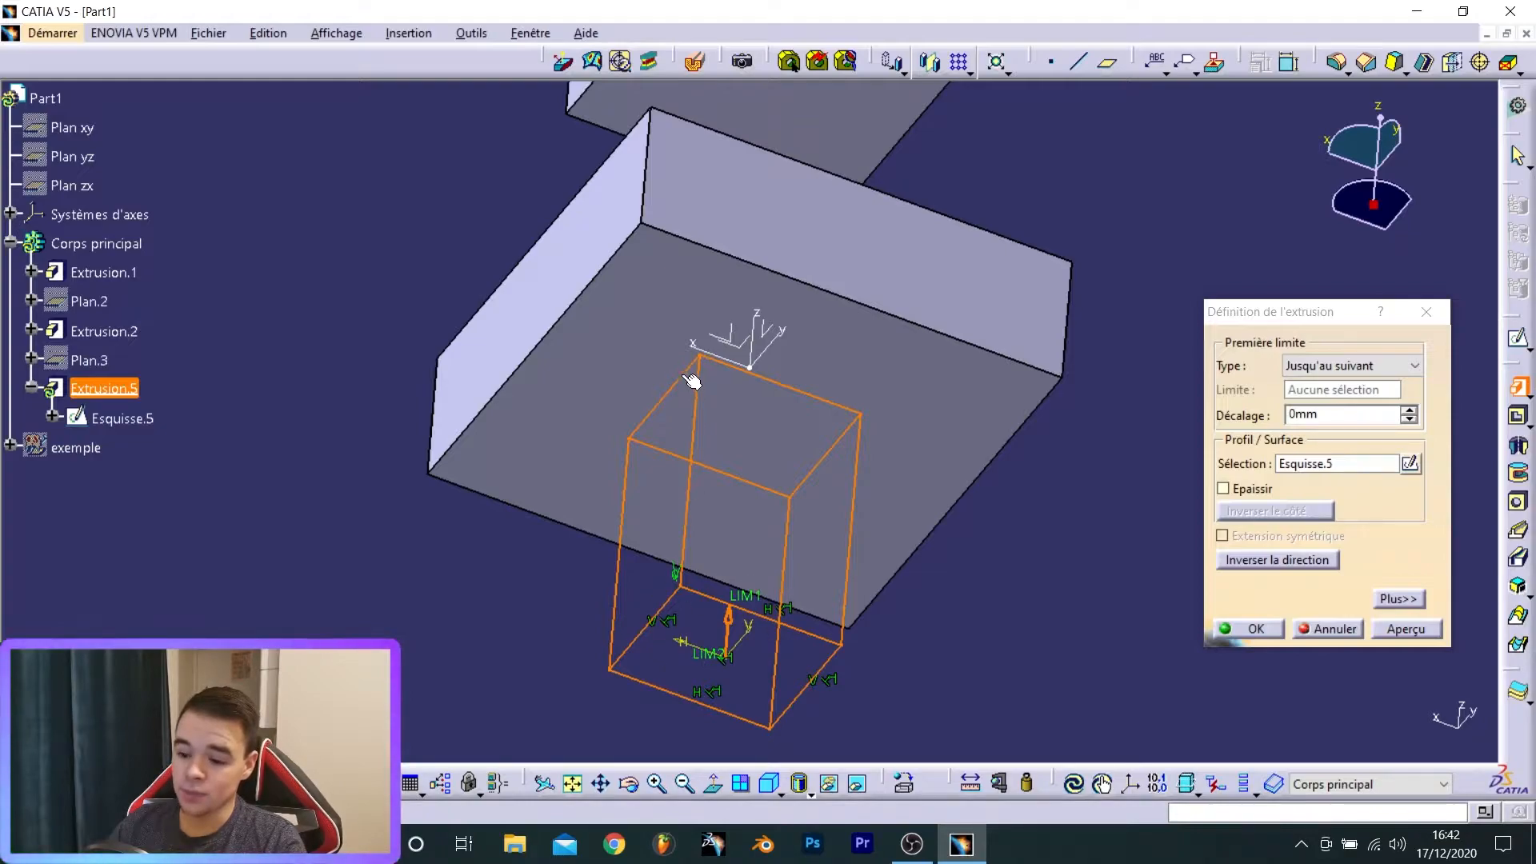
middle_drag(733, 267, 810, 378)
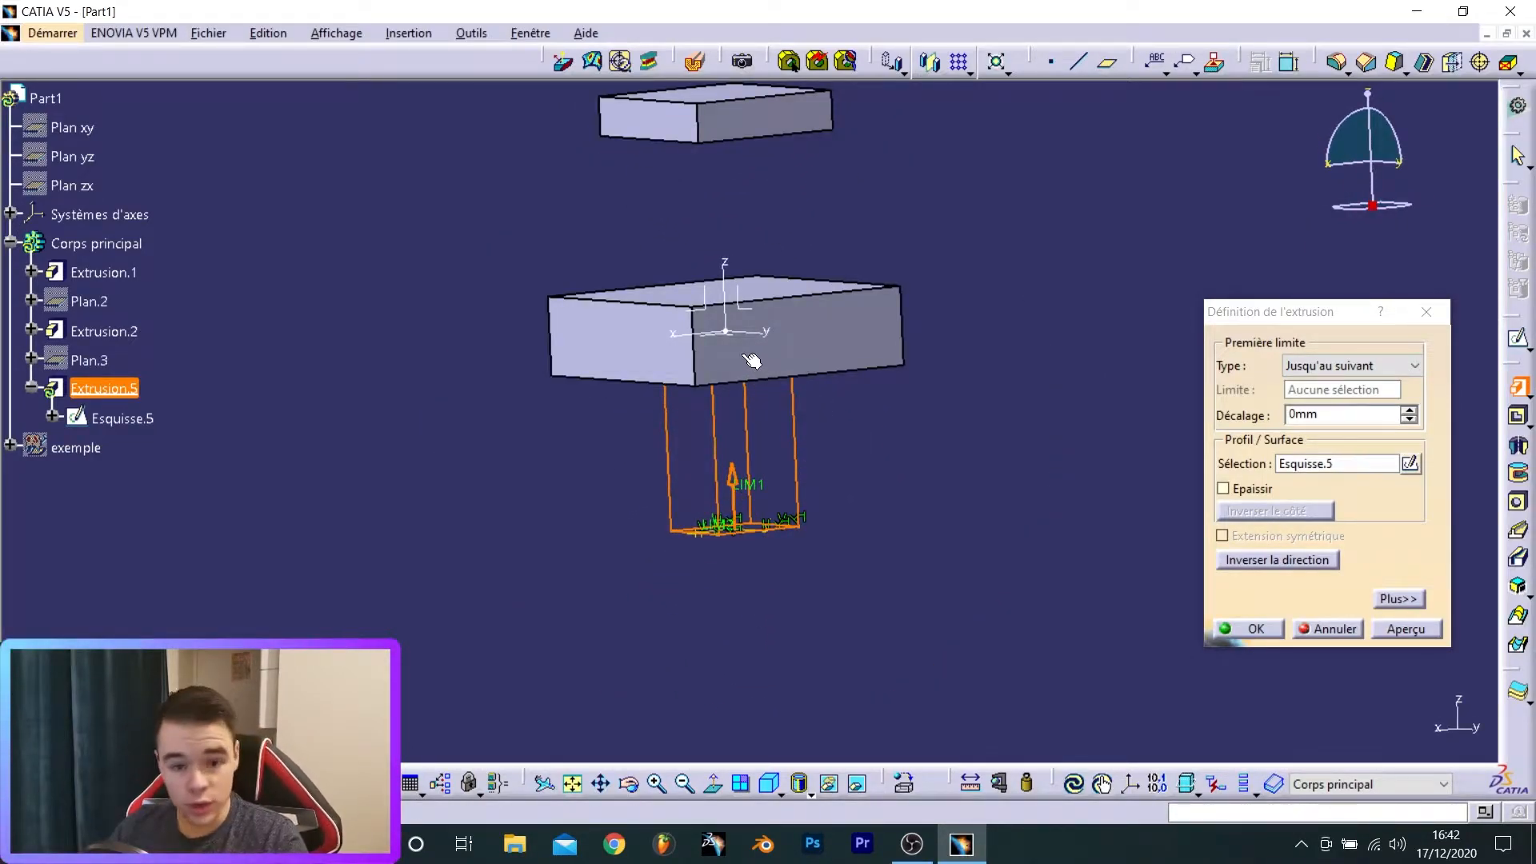
middle_drag(877, 431, 822, 390)
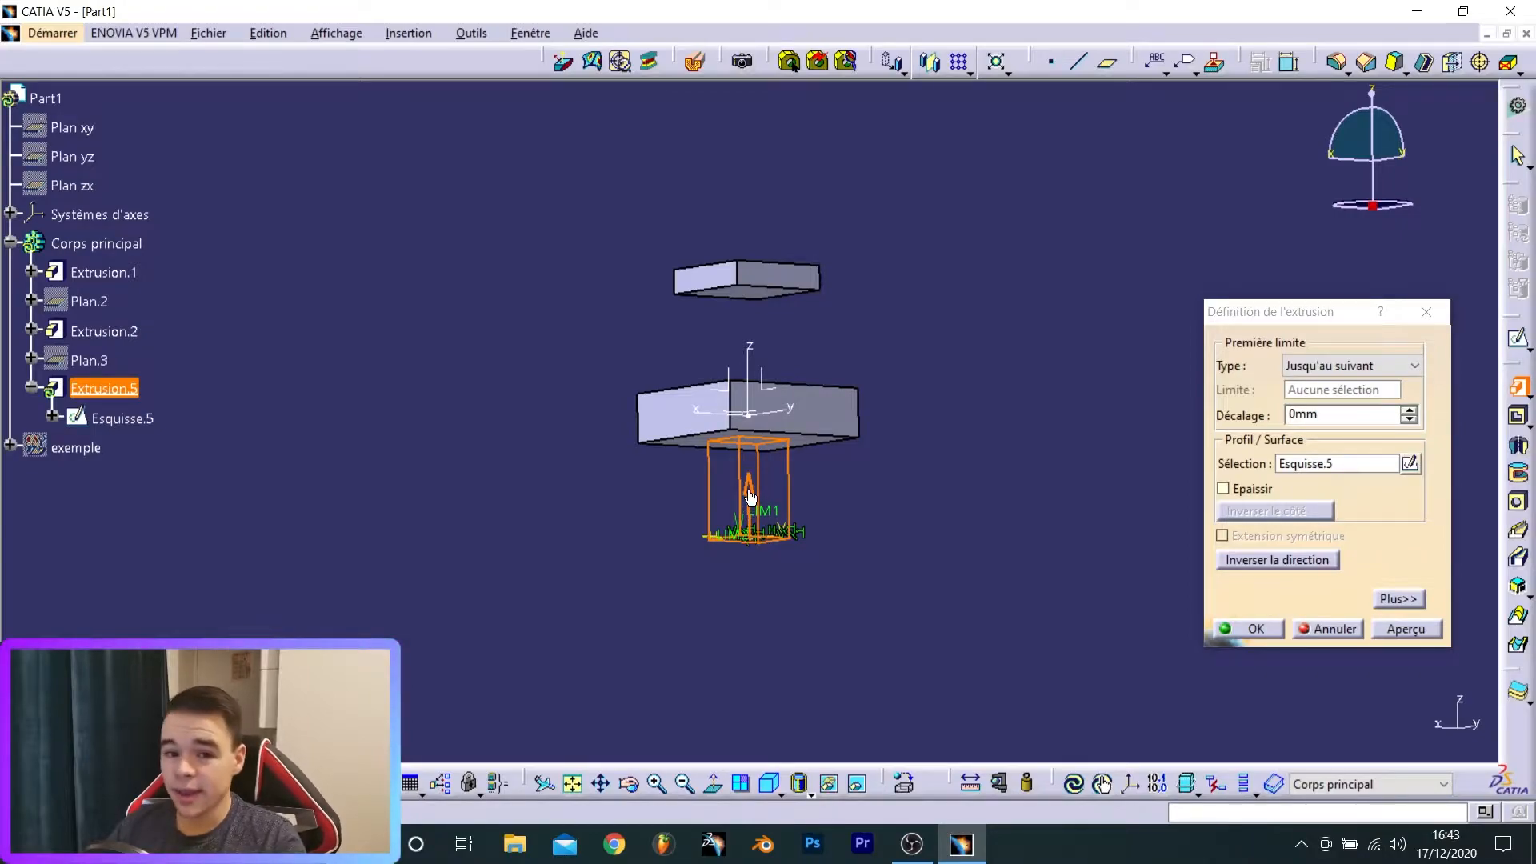
- Change the column extrusion's first limit to Jusqu'au dernier and accept it
click(1352, 366)
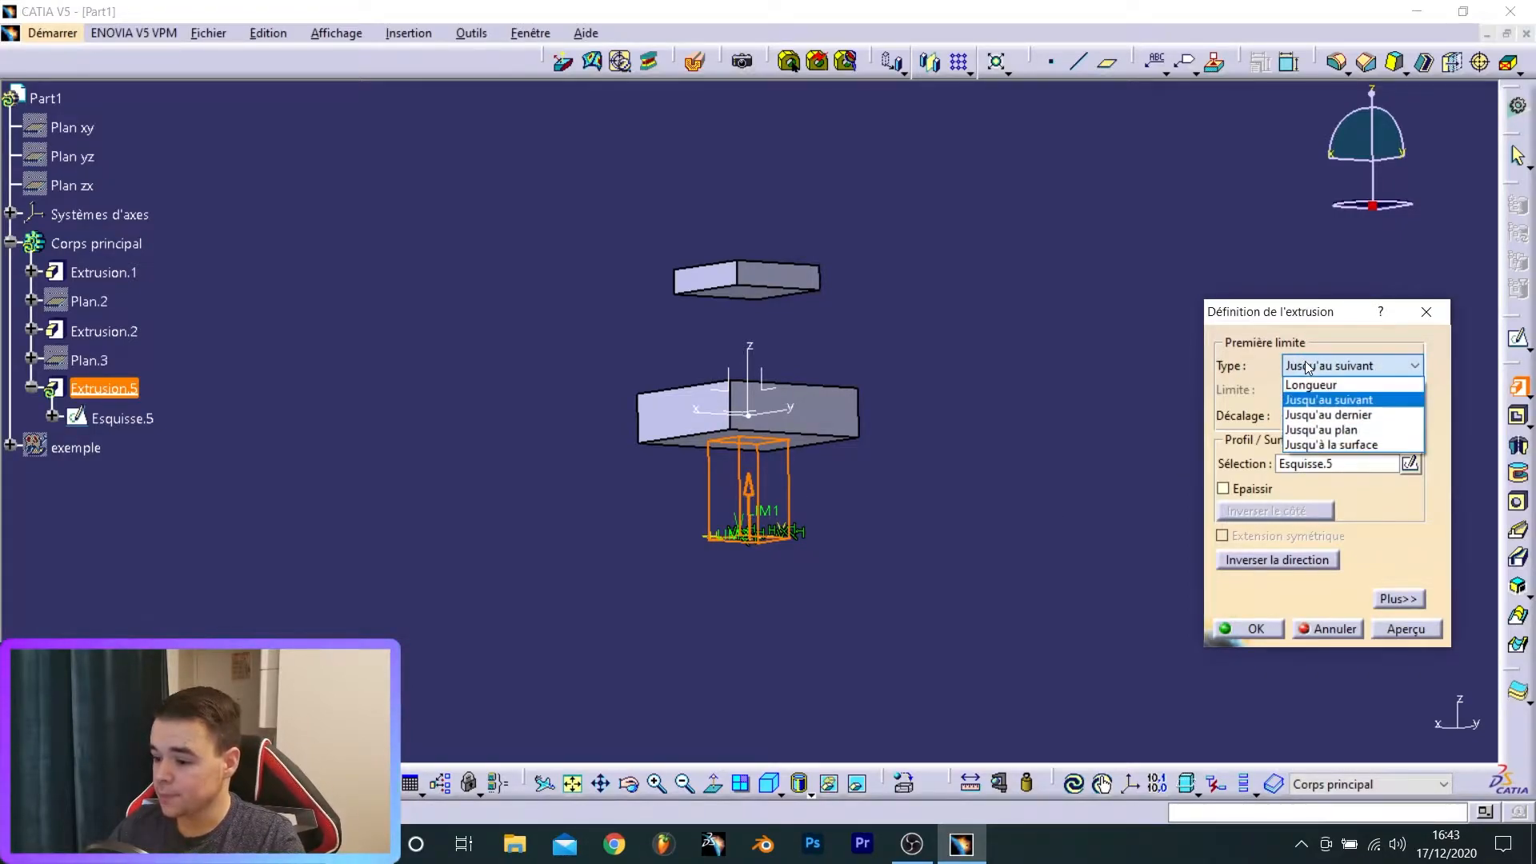
click(1346, 417)
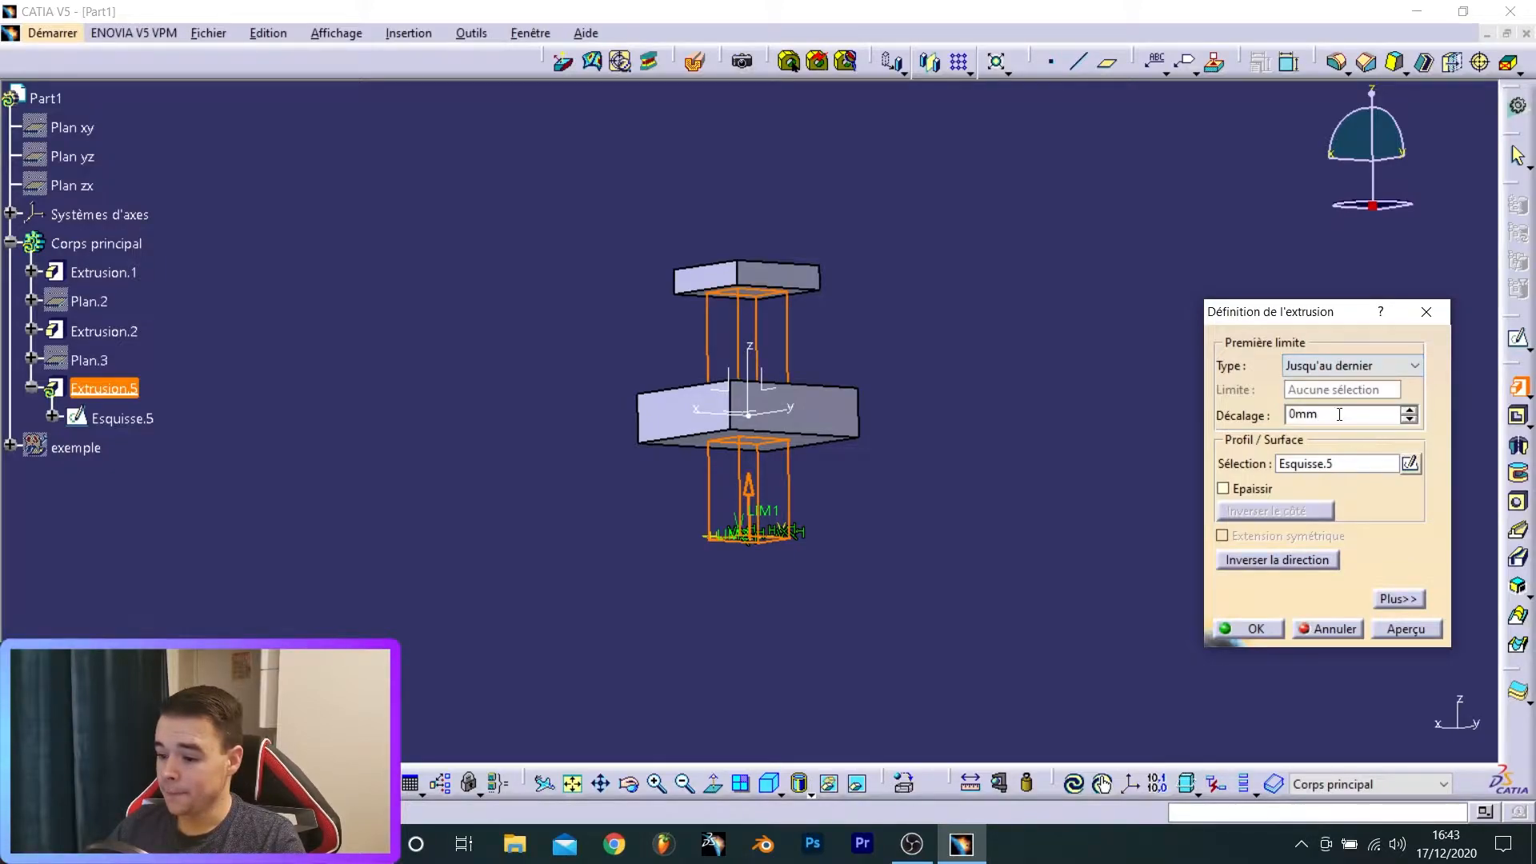
ctrl+middle_drag(828, 334, 764, 285)
click(1237, 628)
click(1082, 440)
middle_drag(552, 412, 468, 448)
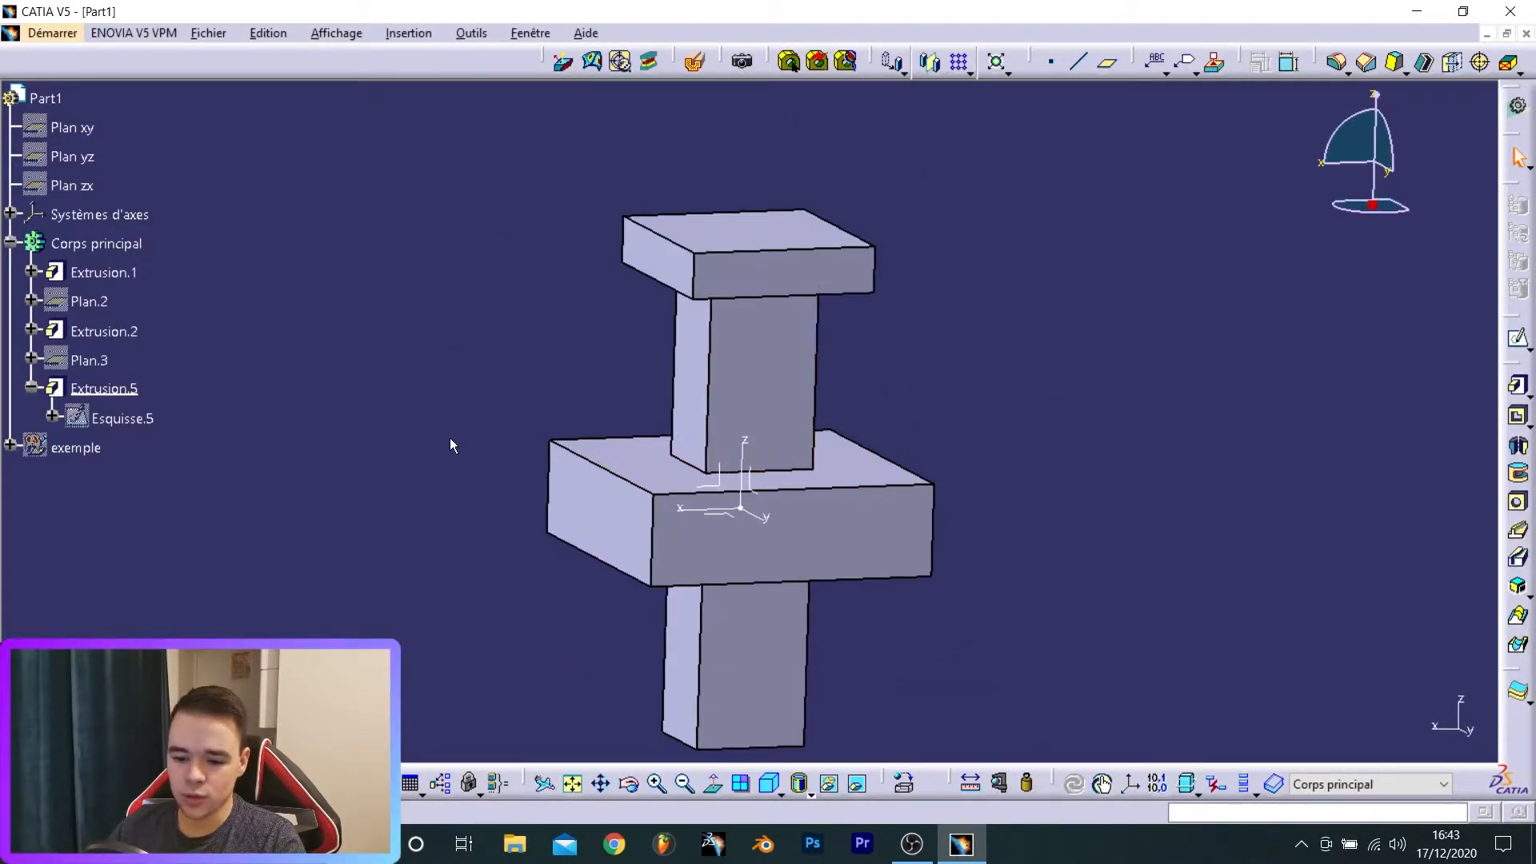
- Edit Esquisse.4 of the upper block by moving two opposite rectangle edges inward to narrow it, and inspect the column underneath
click(32, 330)
click(124, 361)
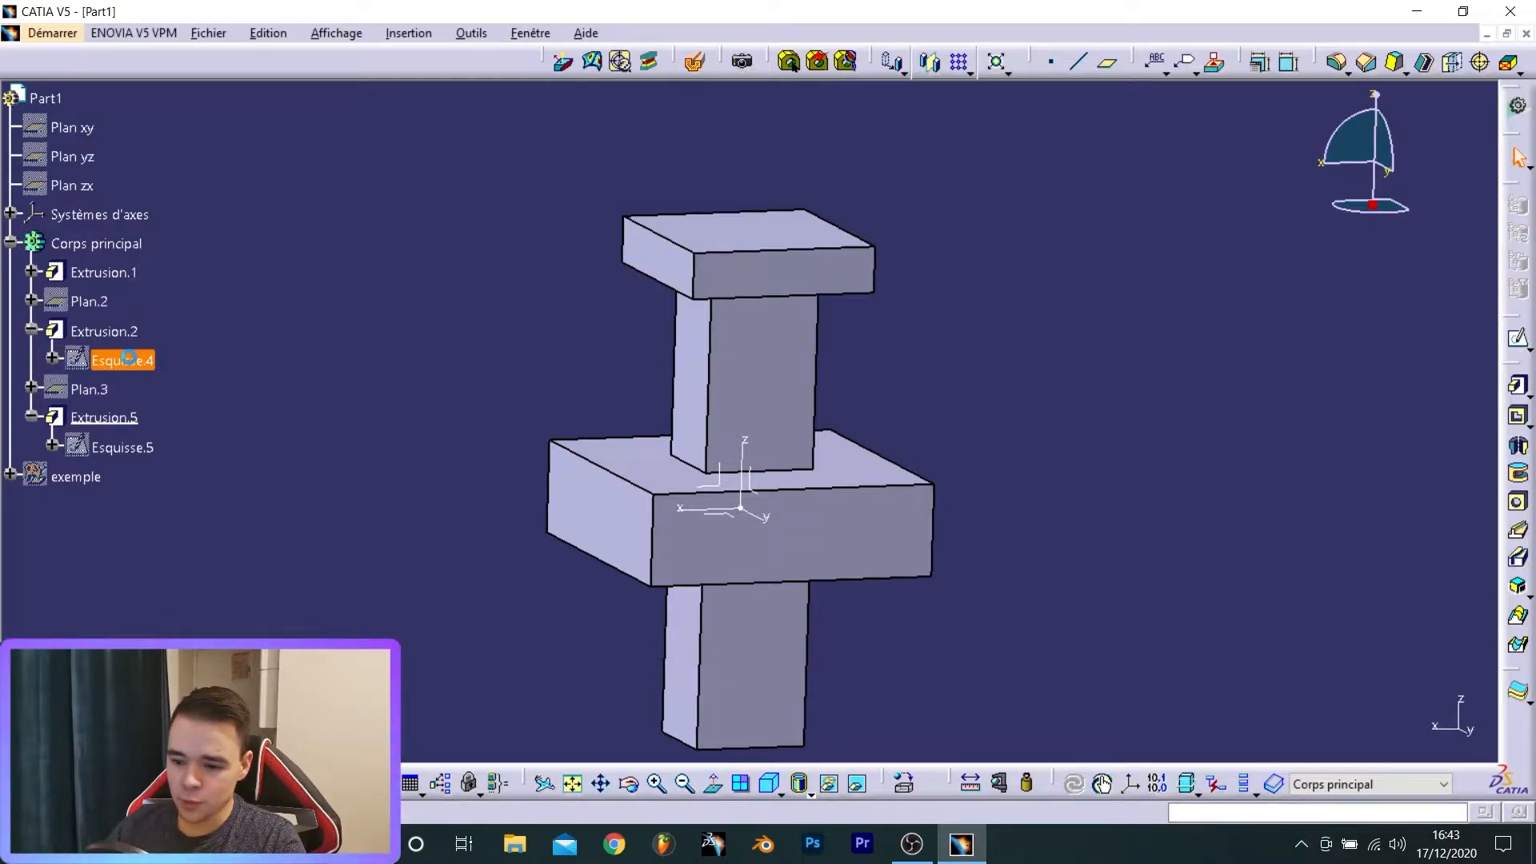
mouse_move(697, 383)
middle_down()
mouse_move(729, 581)
mouse_move(858, 216)
middle_up()
drag(746, 356, 745, 400)
drag(745, 512, 744, 450)
click(1518, 108)
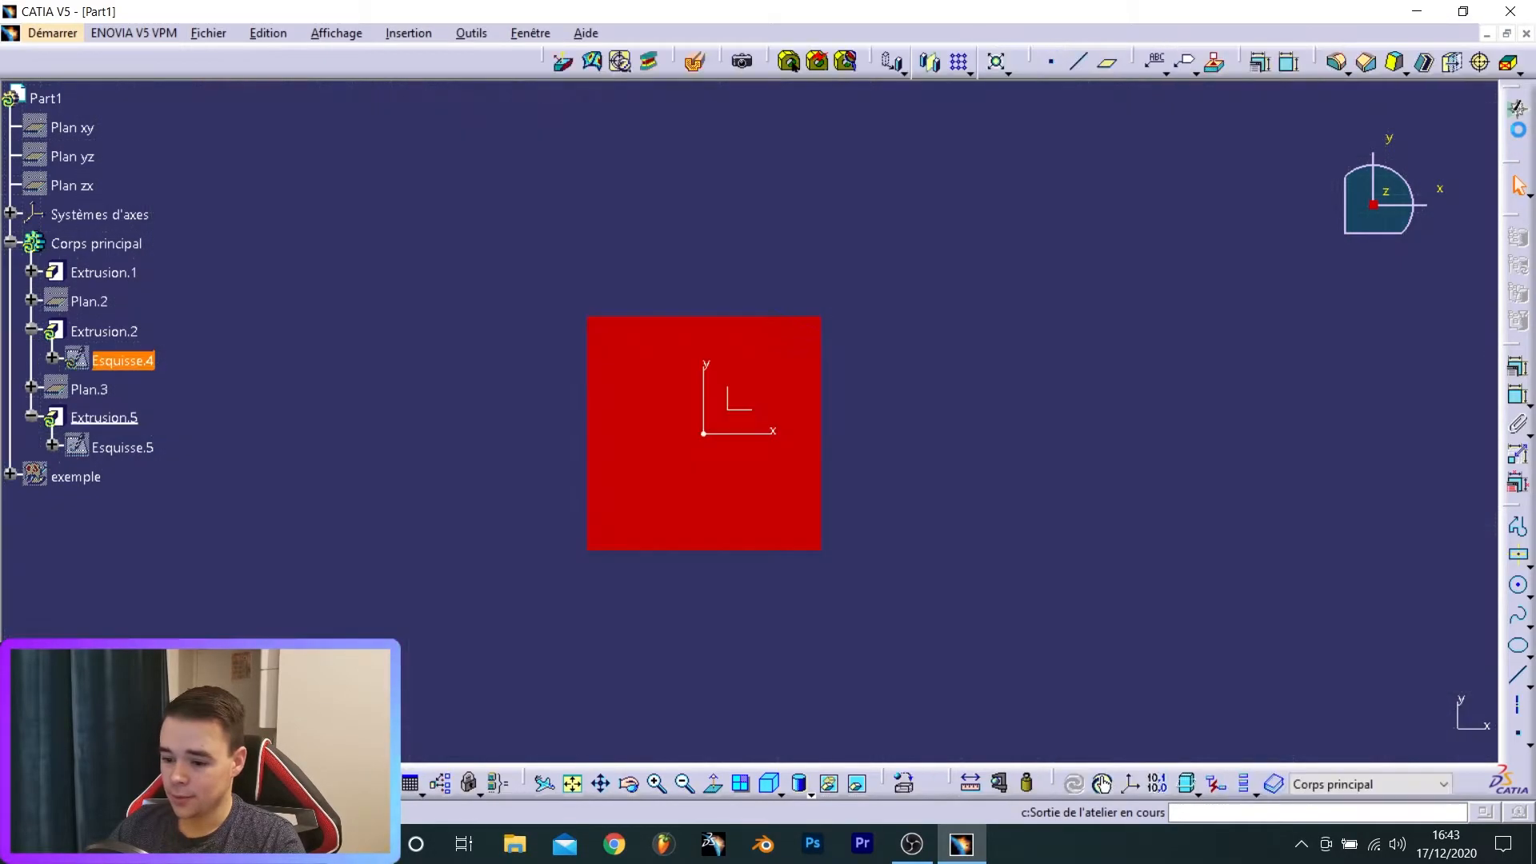
middle_drag(1039, 371, 784, 269)
click(785, 268)
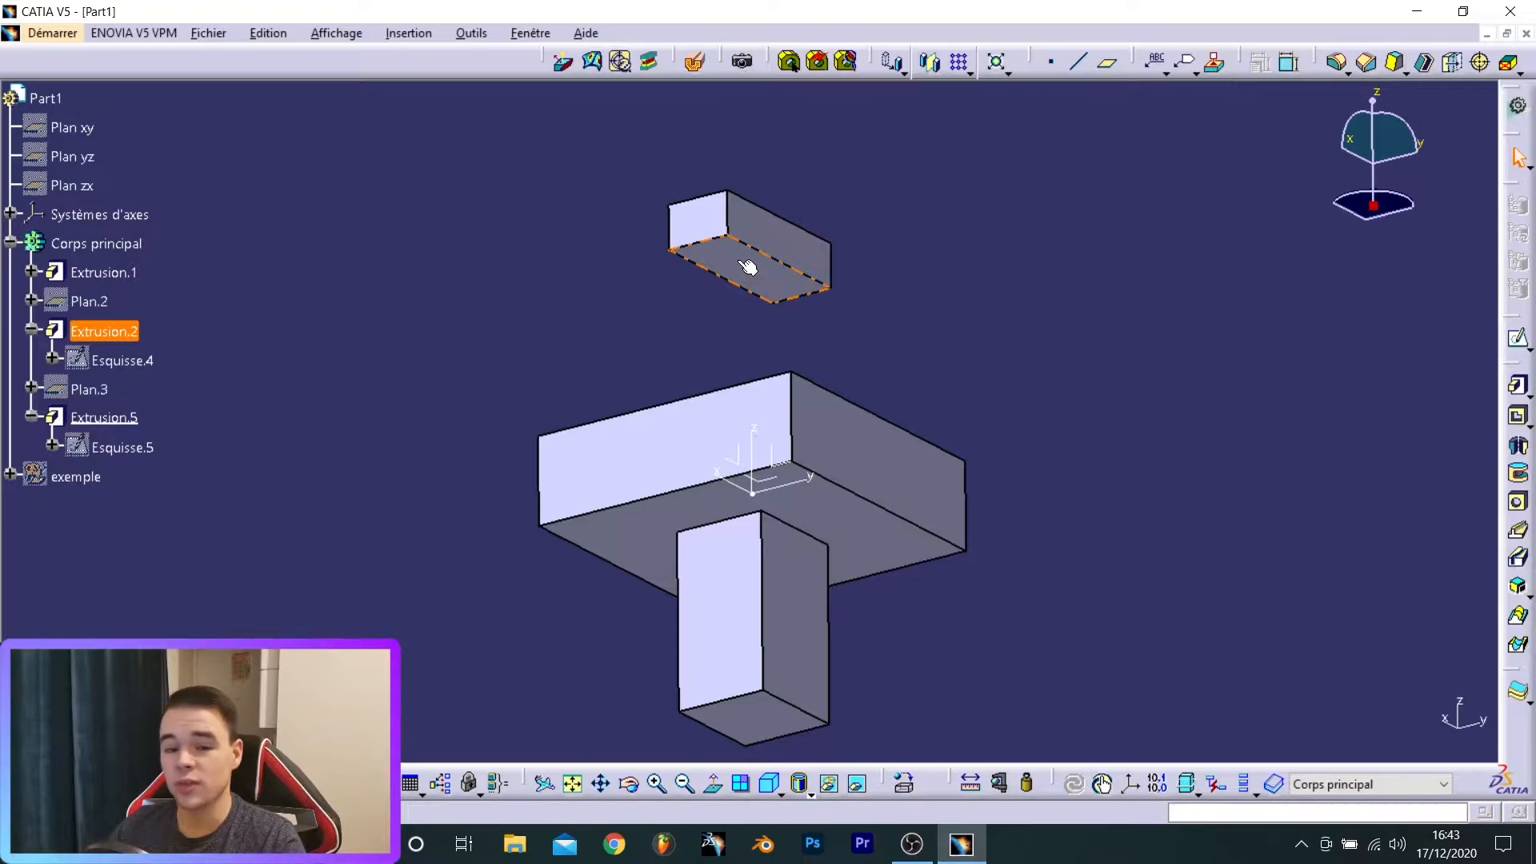
click(832, 608)
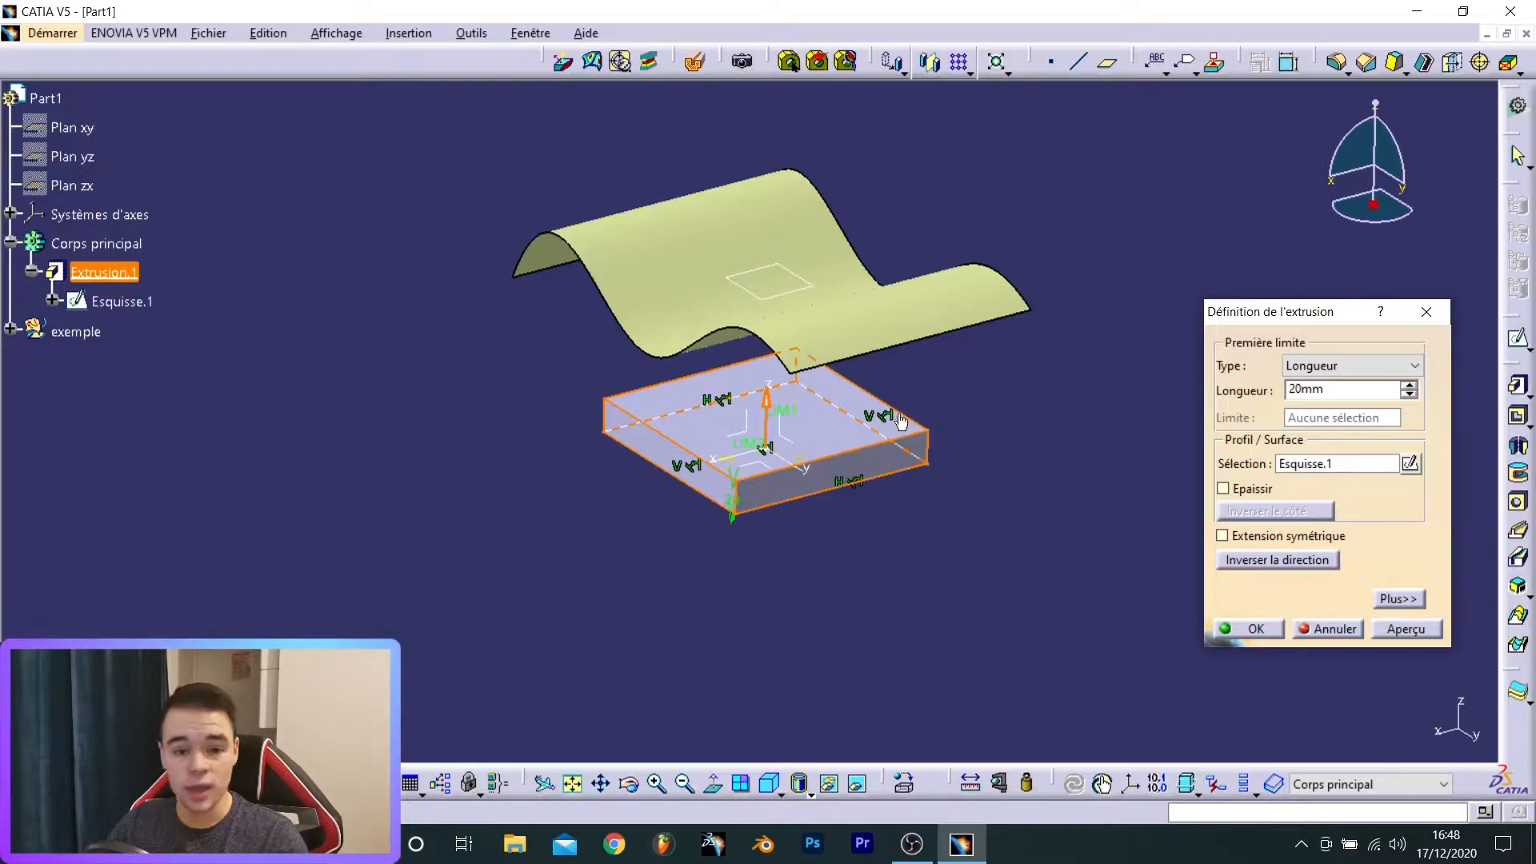
- Set the base block's first extrusion limit to Jusqu'au plan, using Plan.1 above it as the limit
click(1353, 365)
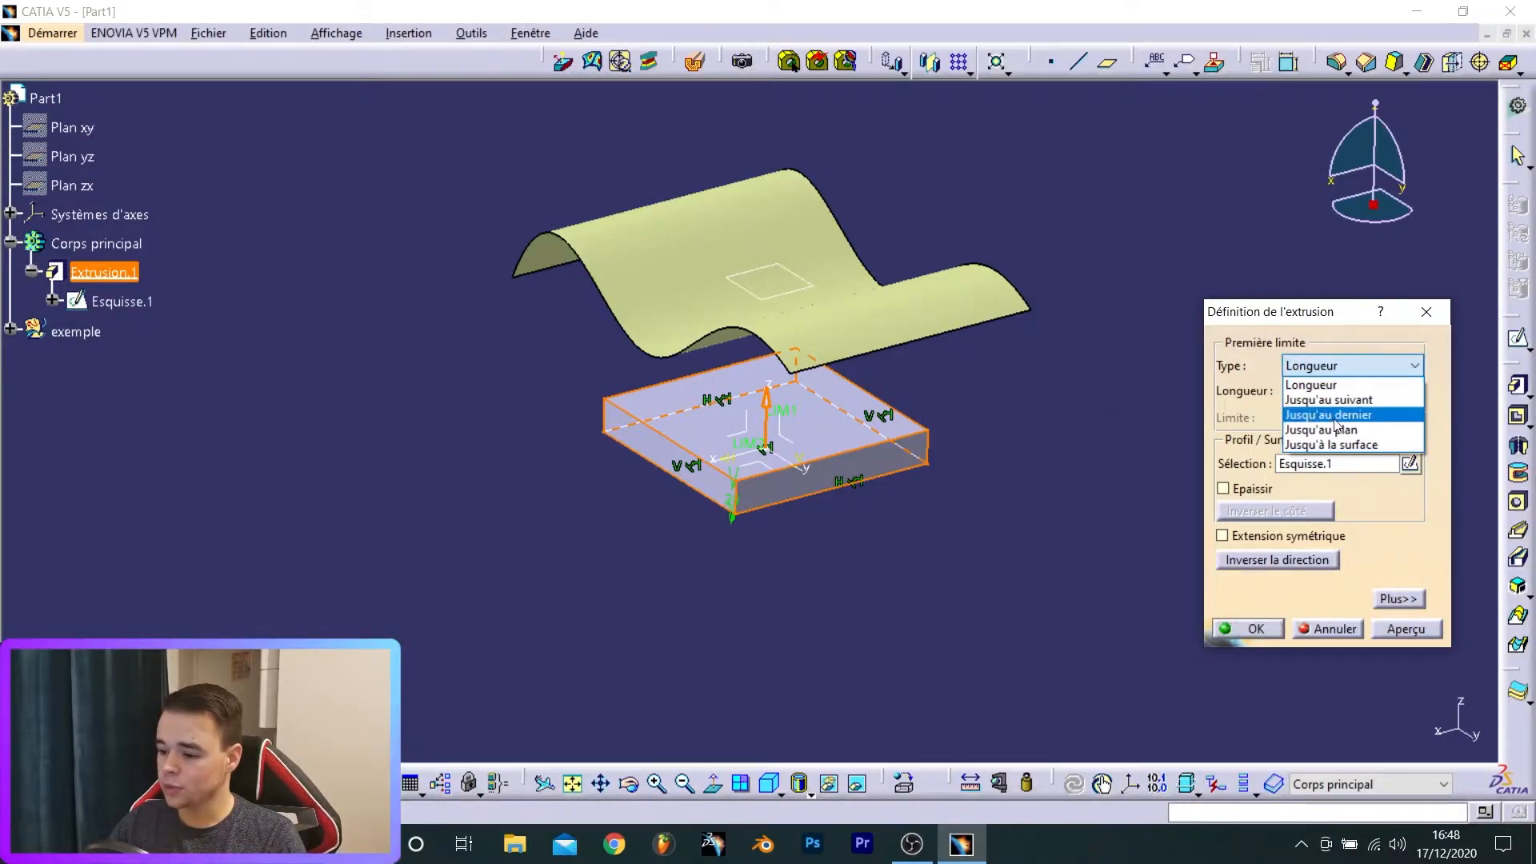
click(1342, 430)
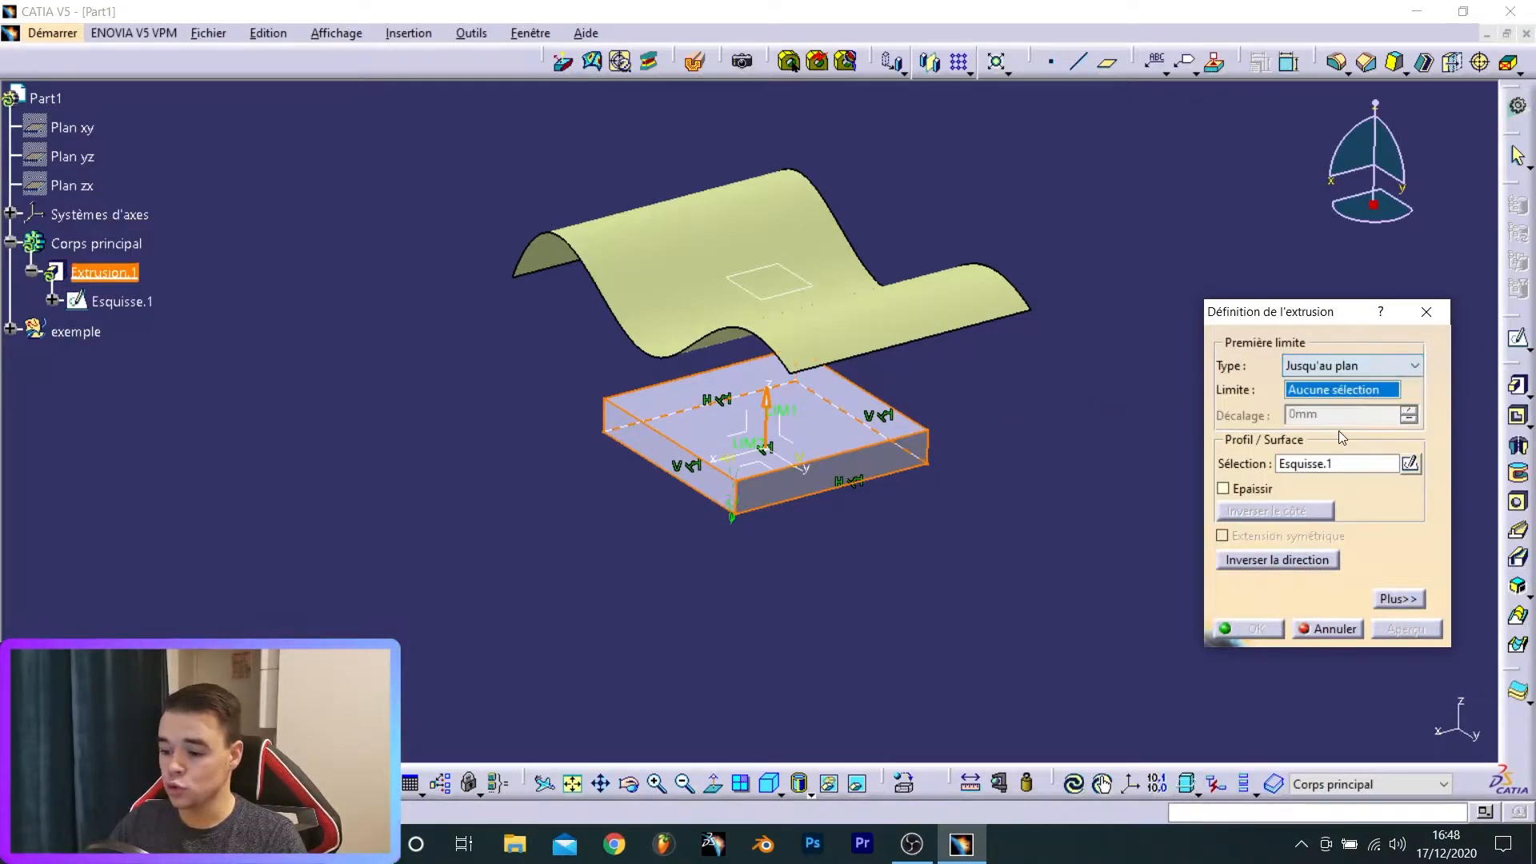
click(789, 300)
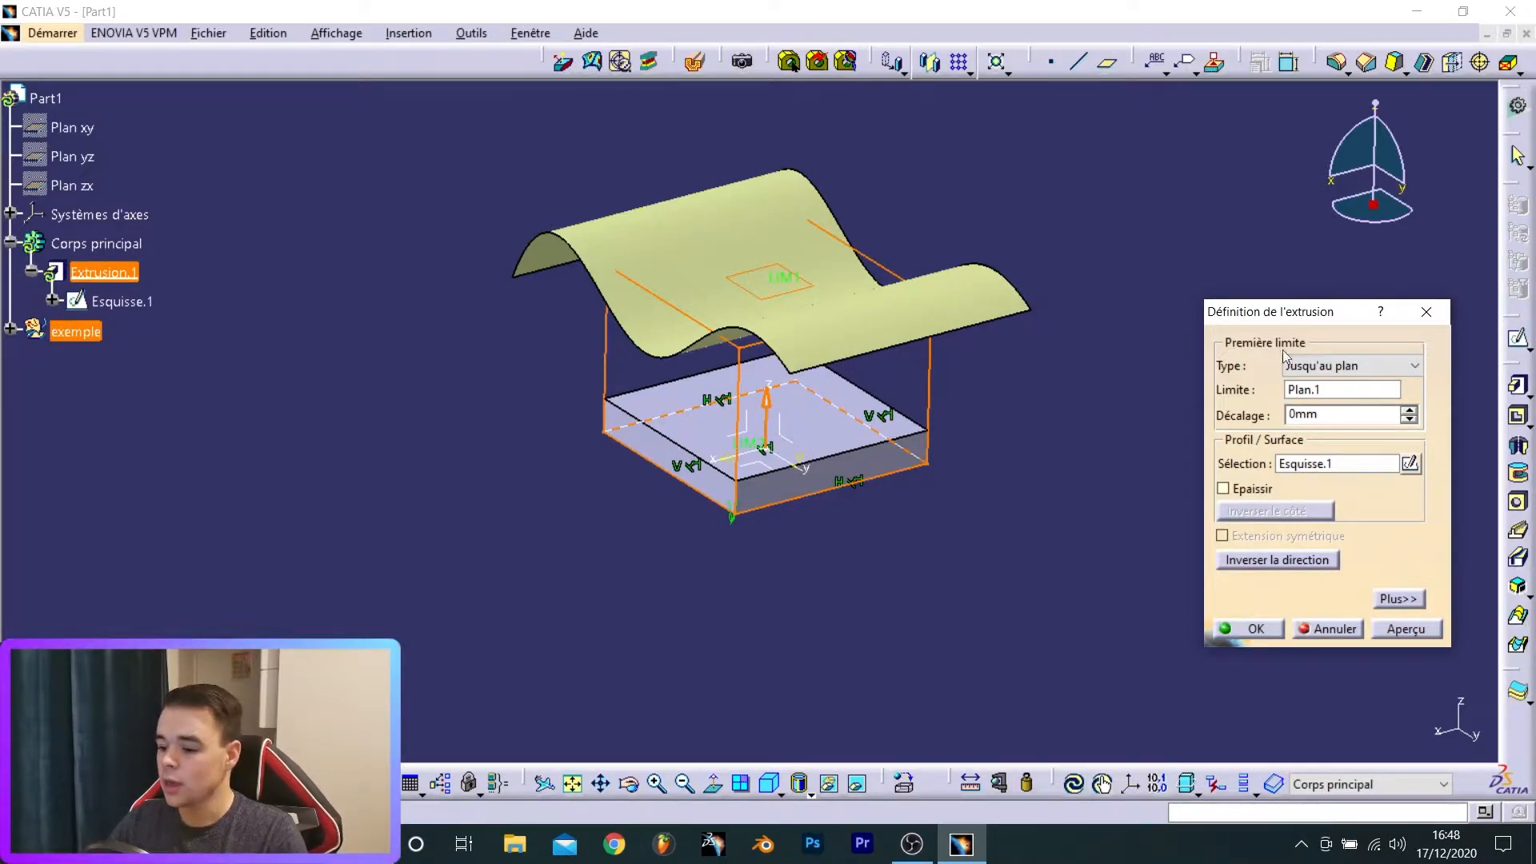
- Set the base block's first extrusion limit to Jusqu'à la surface, using the wavy surface as the limit, and accept it
click(1324, 366)
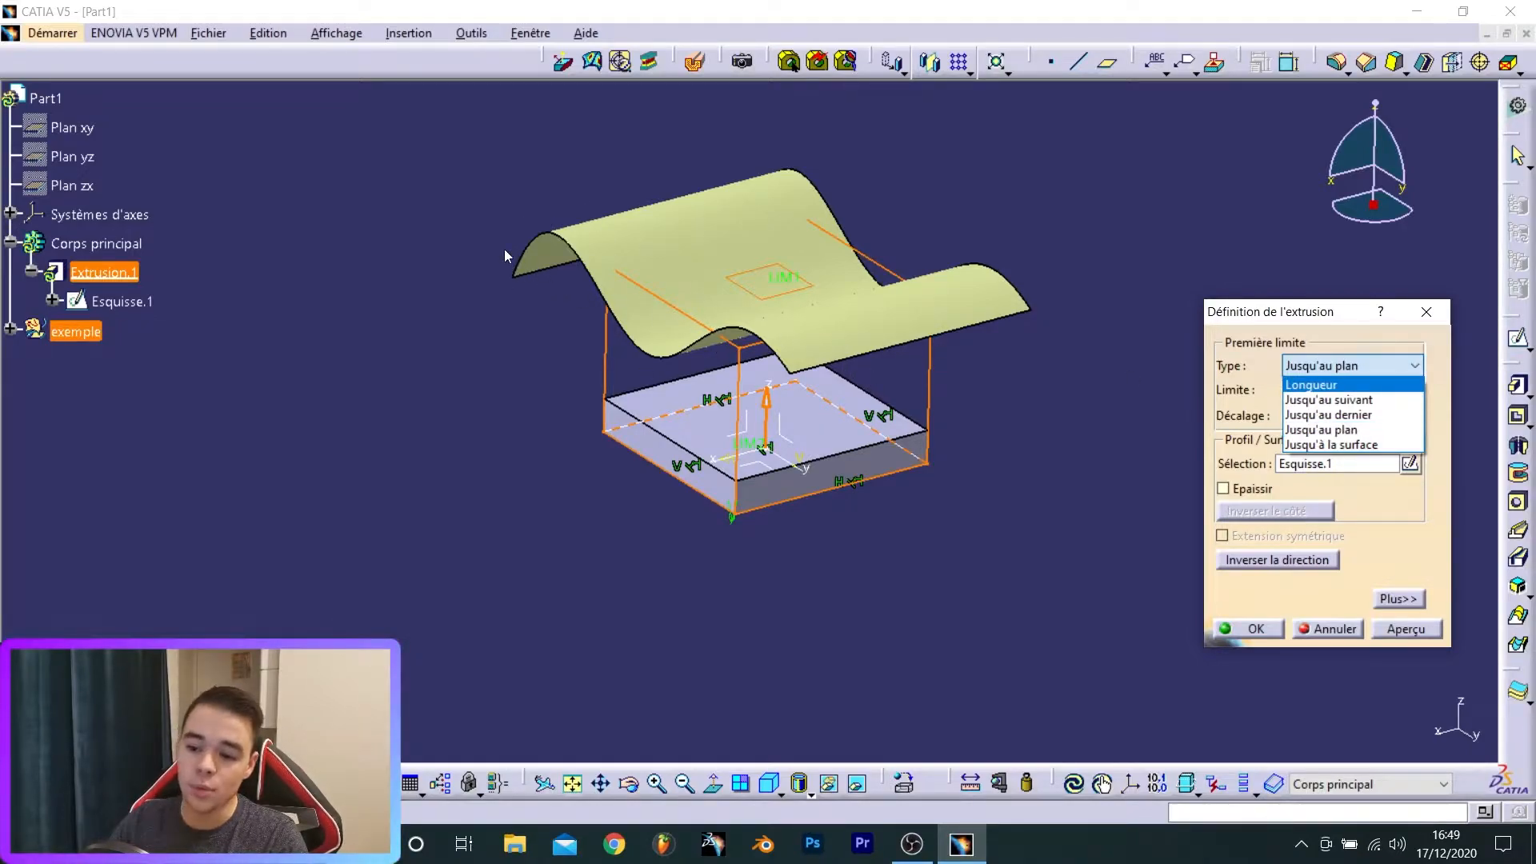
click(1347, 446)
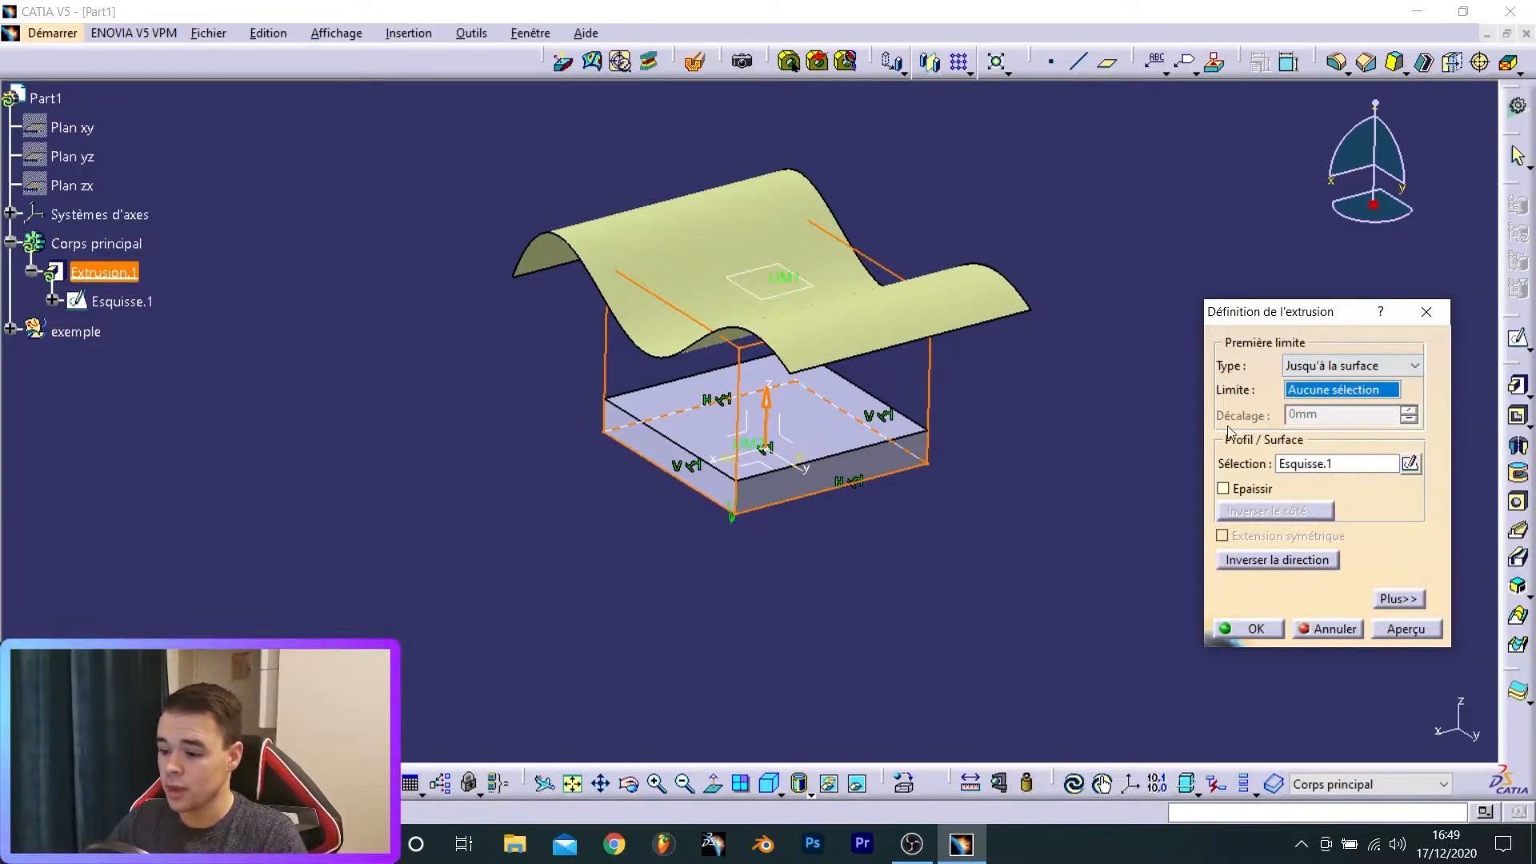
click(672, 254)
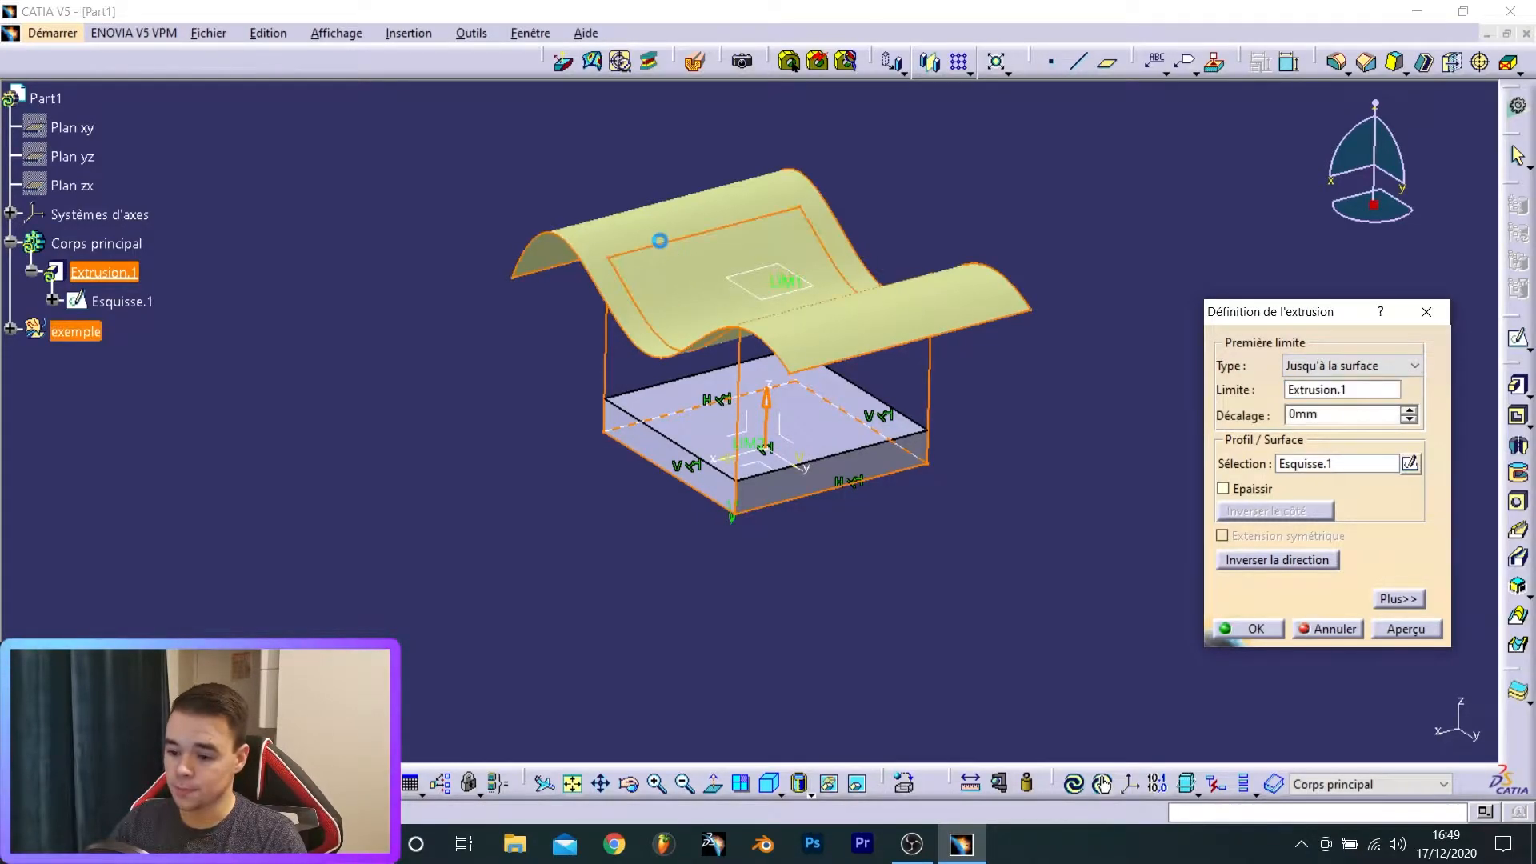
click(1250, 629)
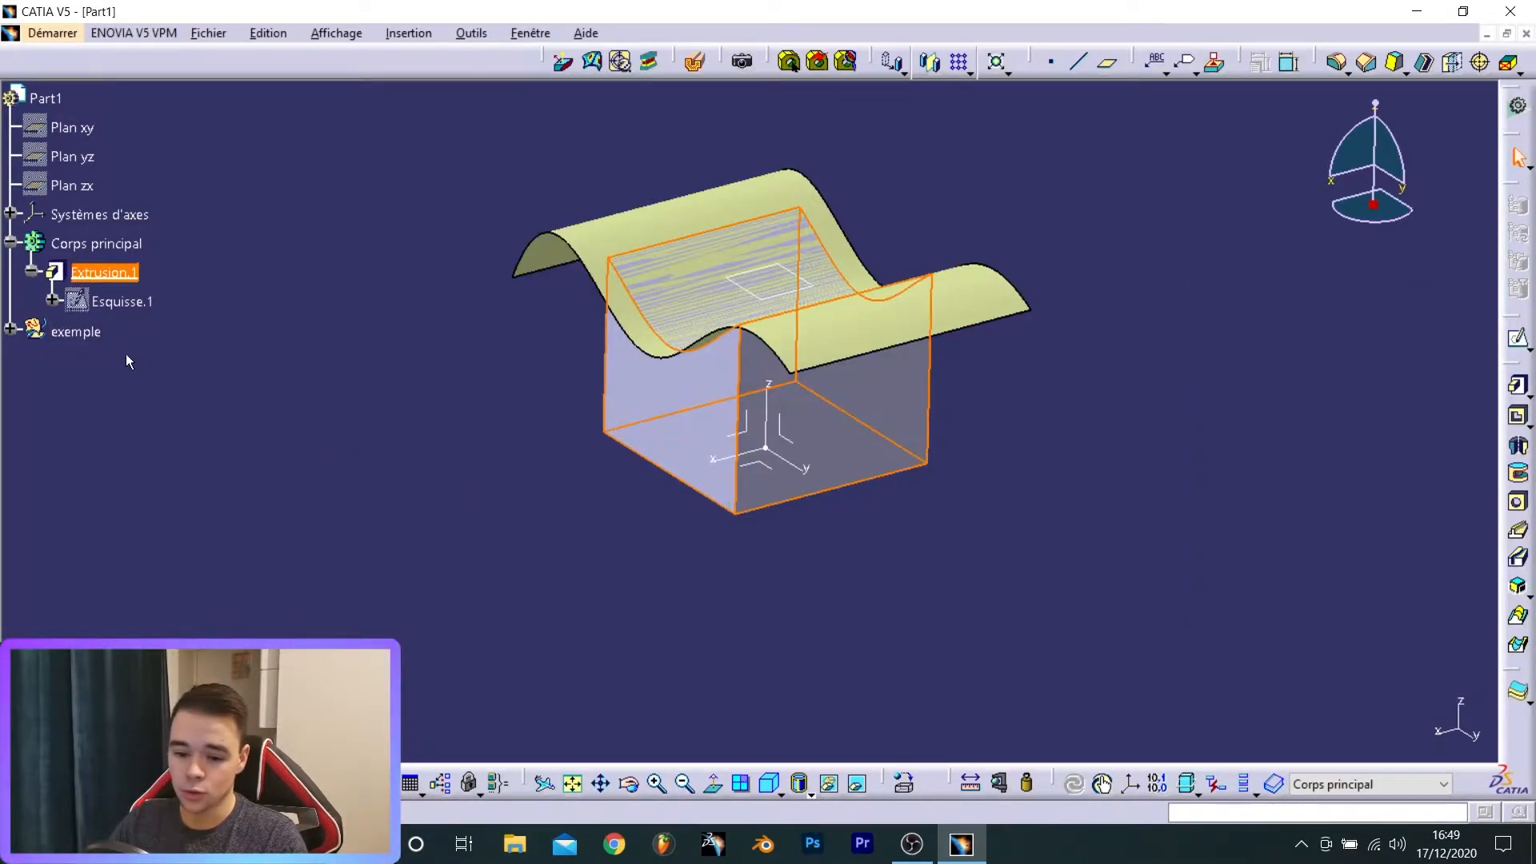
- Define the exemple set as the work object, hide it with its wavy surface, and inspect the block's curved upper face
right_click(72, 331)
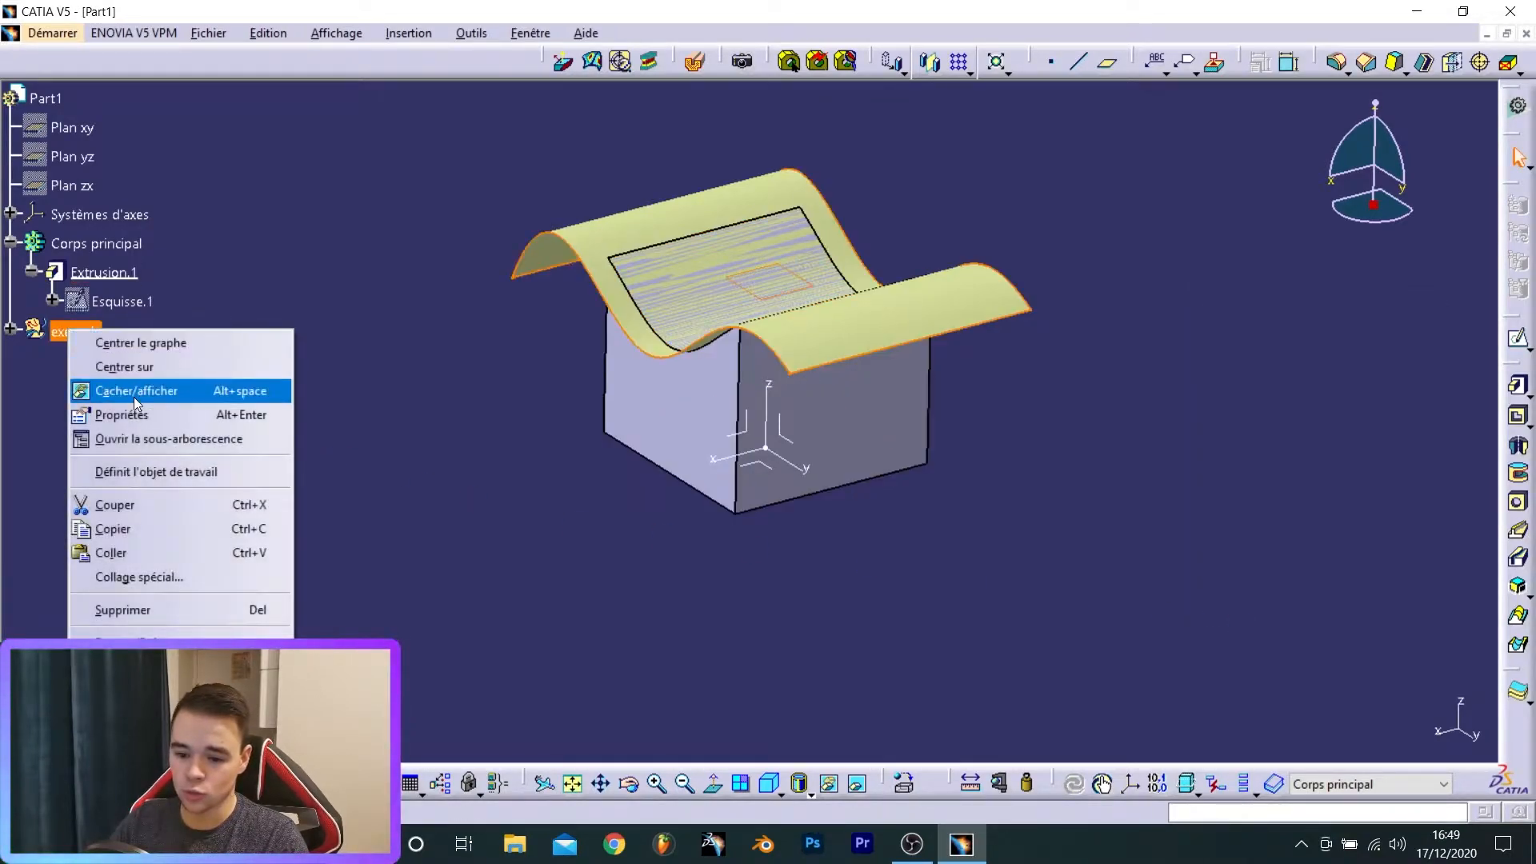
click(158, 473)
right_click(76, 331)
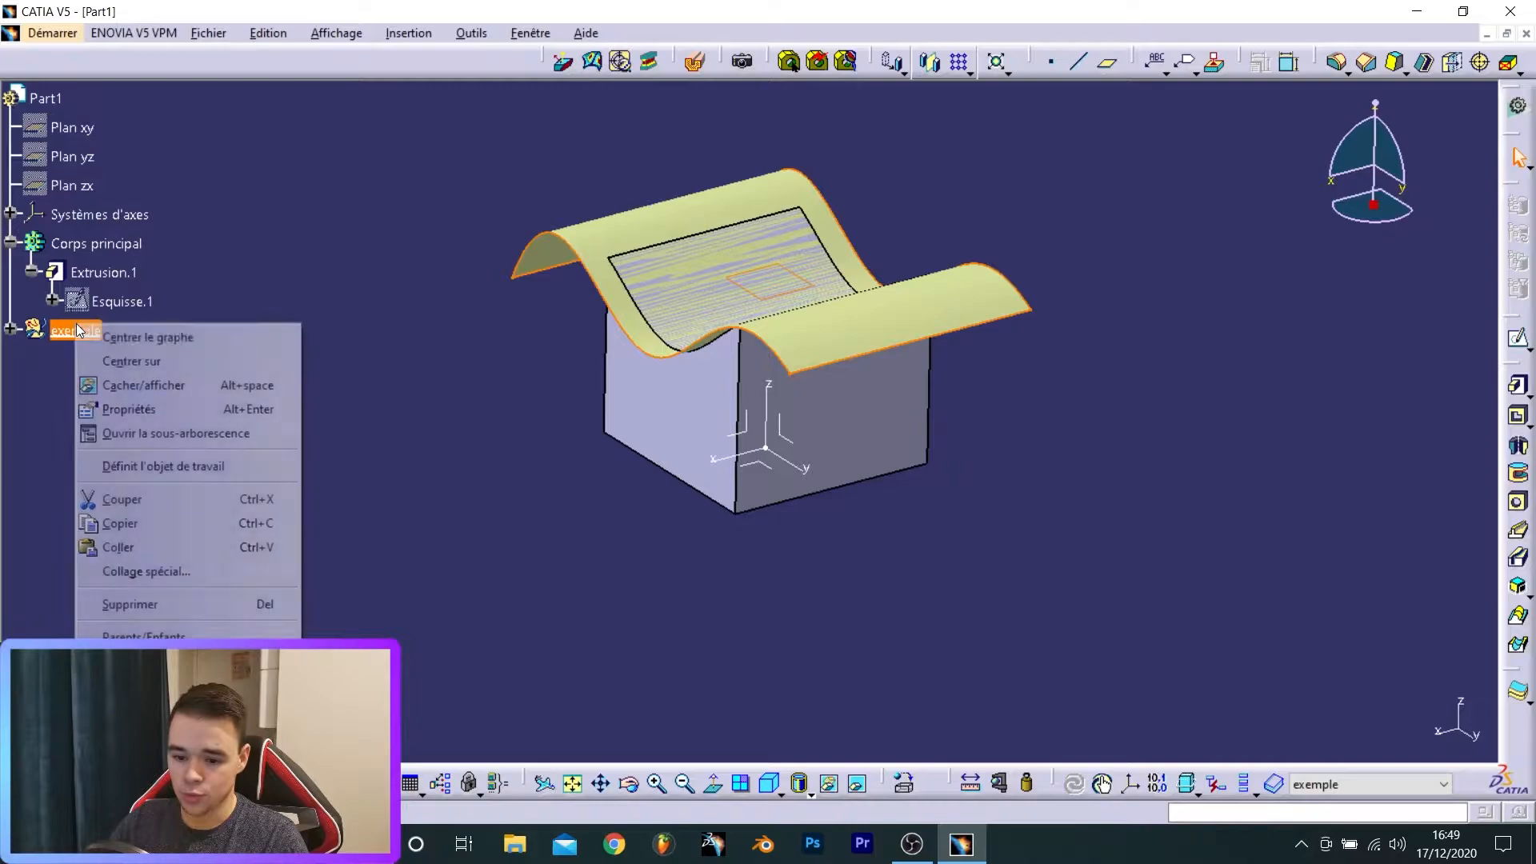
click(148, 385)
middle_drag(538, 429, 914, 434)
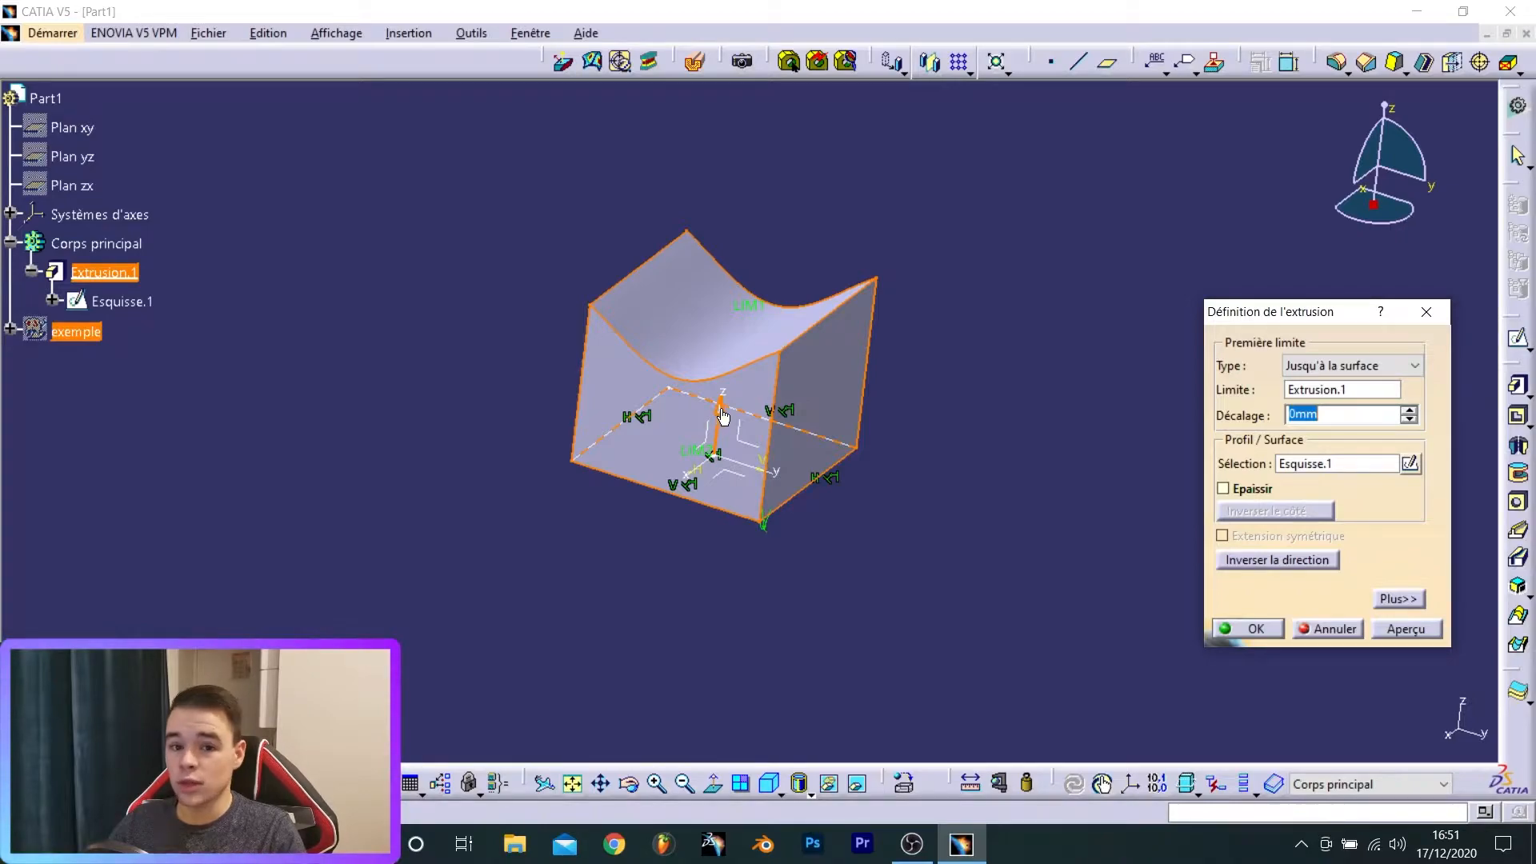
- Expand the base block's extrusion definition to show the second limit, keep its type as Longueur and set its length to 20 mm
click(1399, 598)
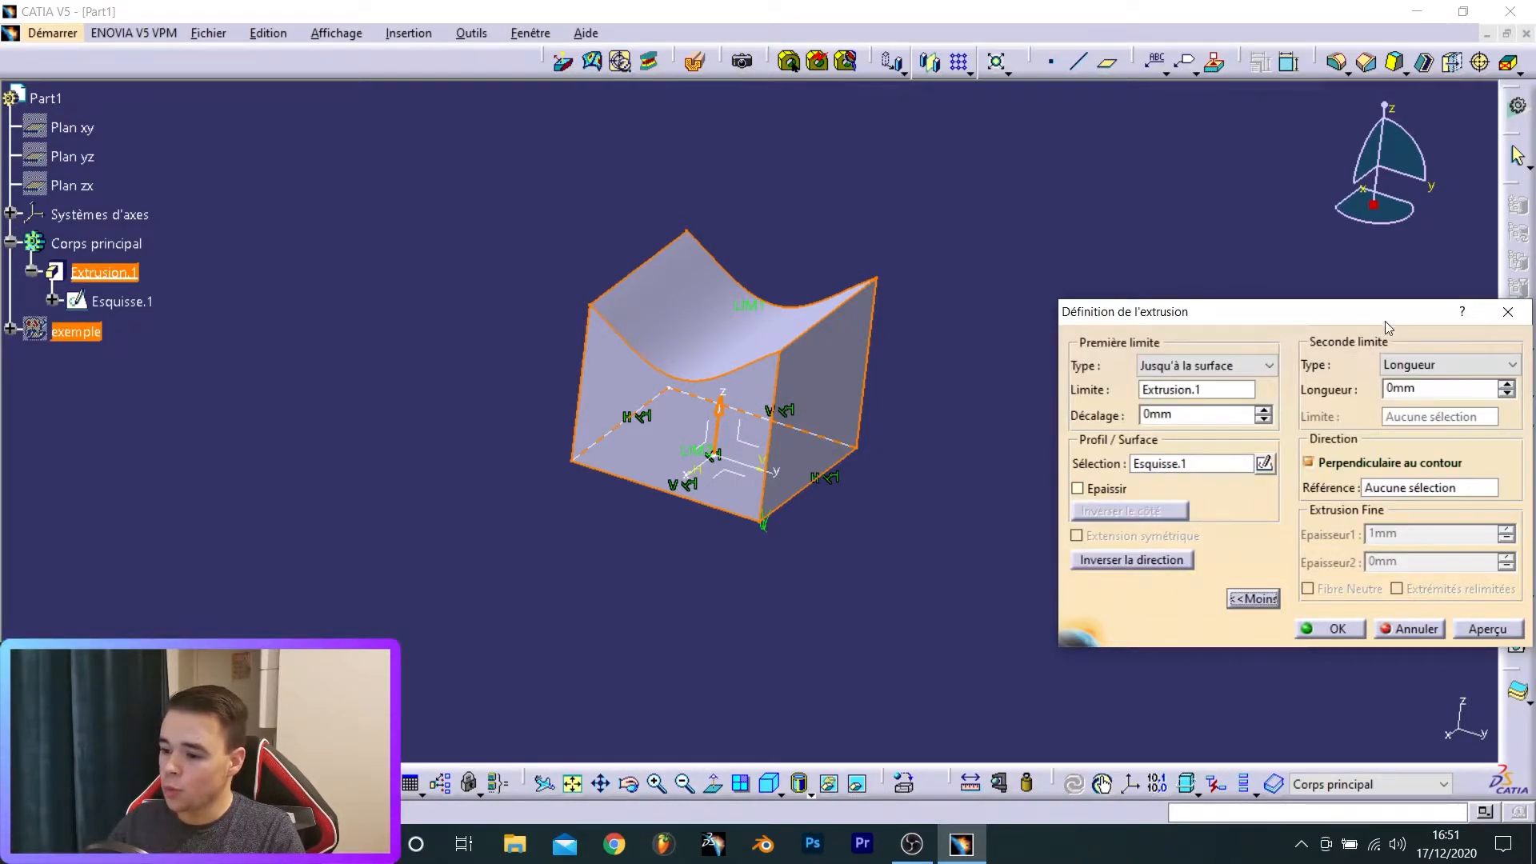
click(1432, 365)
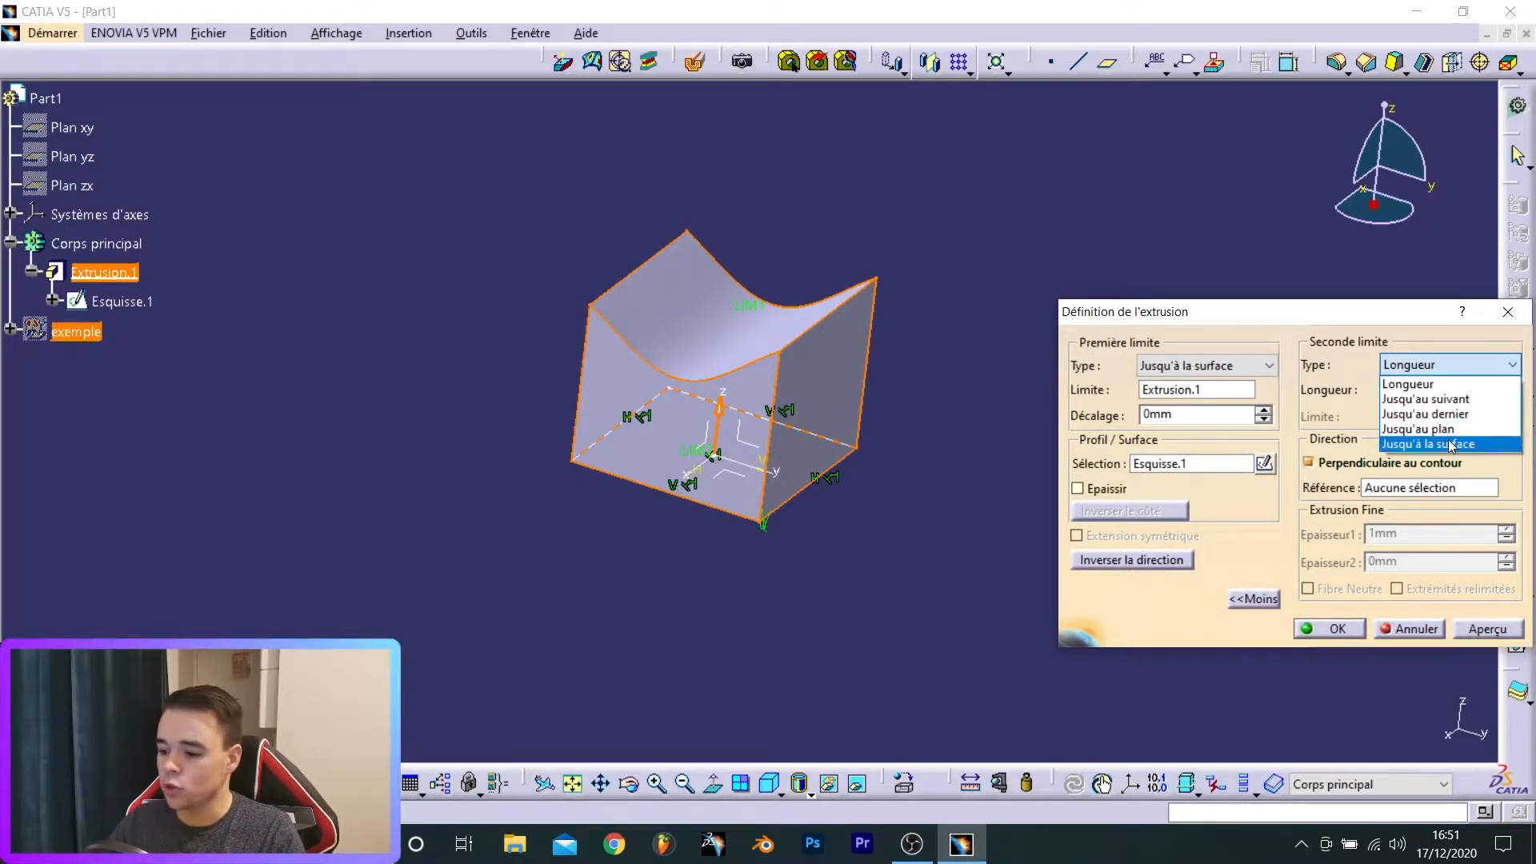
click(1235, 336)
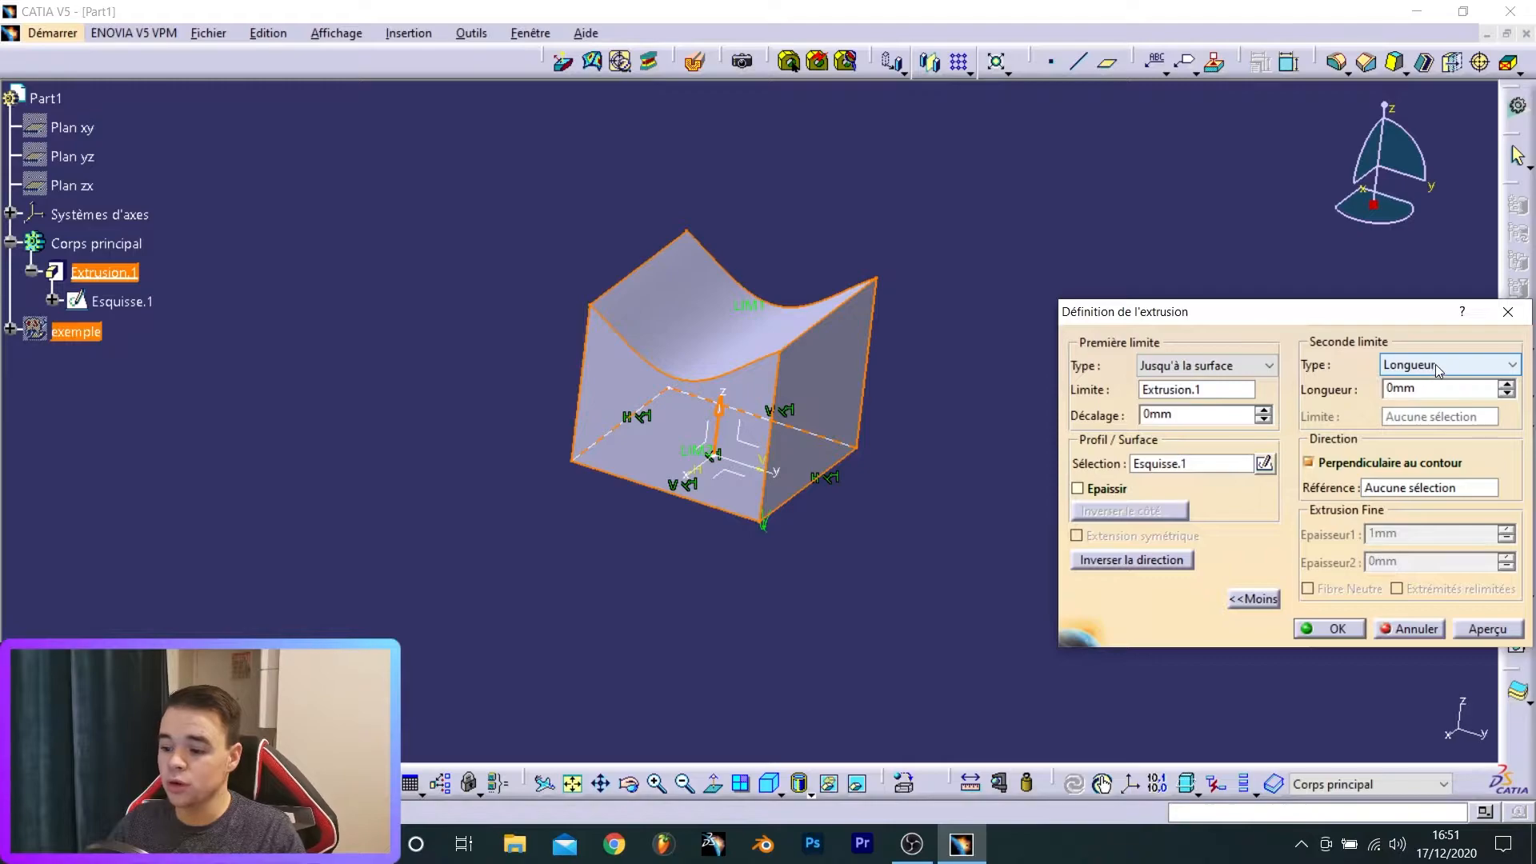
drag(1443, 391, 1245, 368)
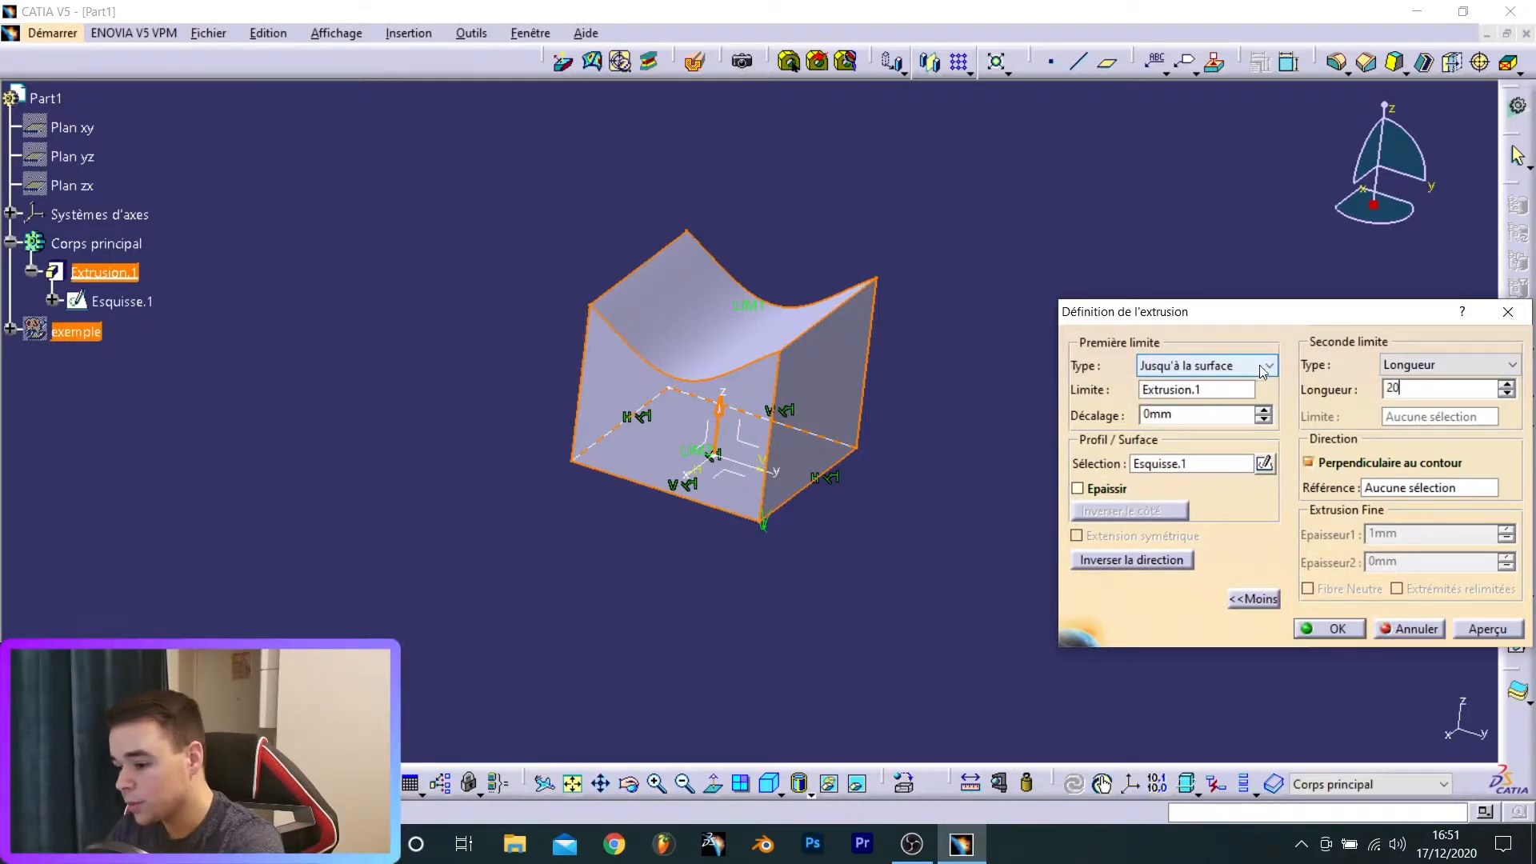
text(20)
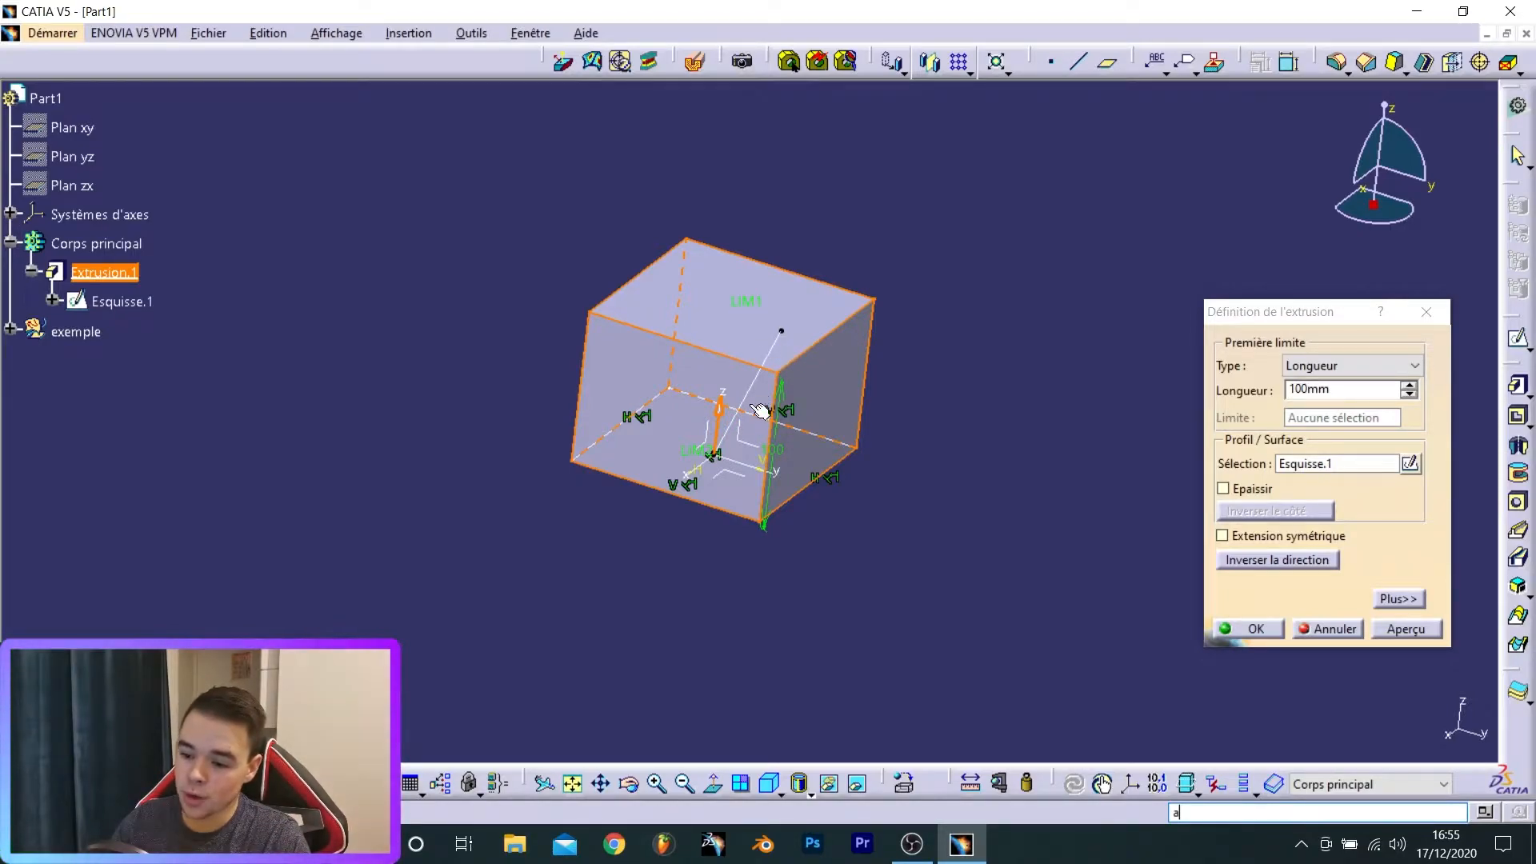
- Disable Perpendiculaire au contour for the 100 mm block extrusion, use the slanted line Droite.1 as direction reference, and accept
click(1396, 599)
drag(1329, 306, 1310, 273)
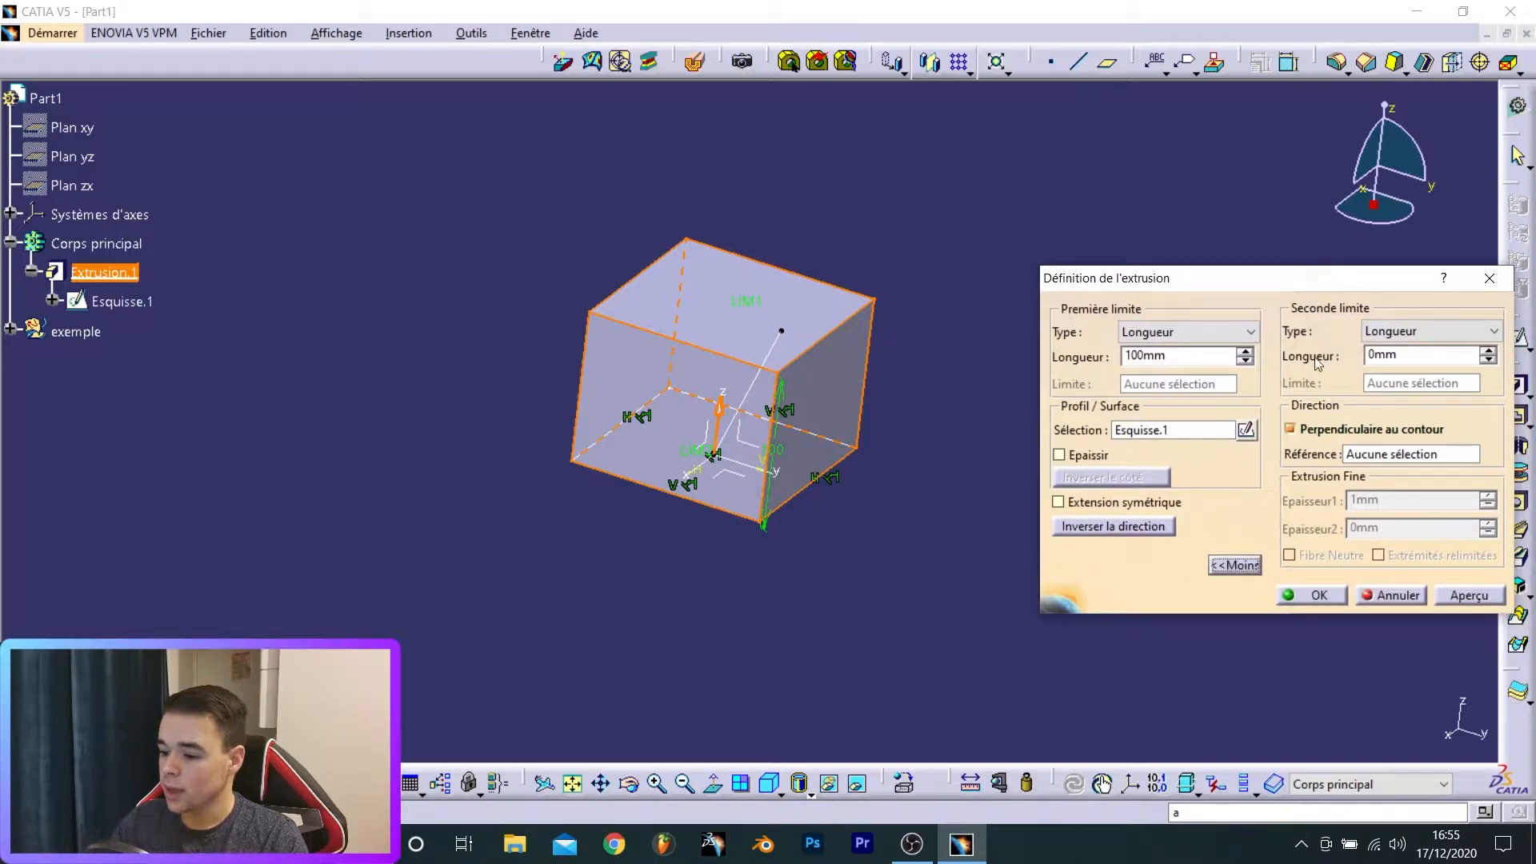
click(1290, 430)
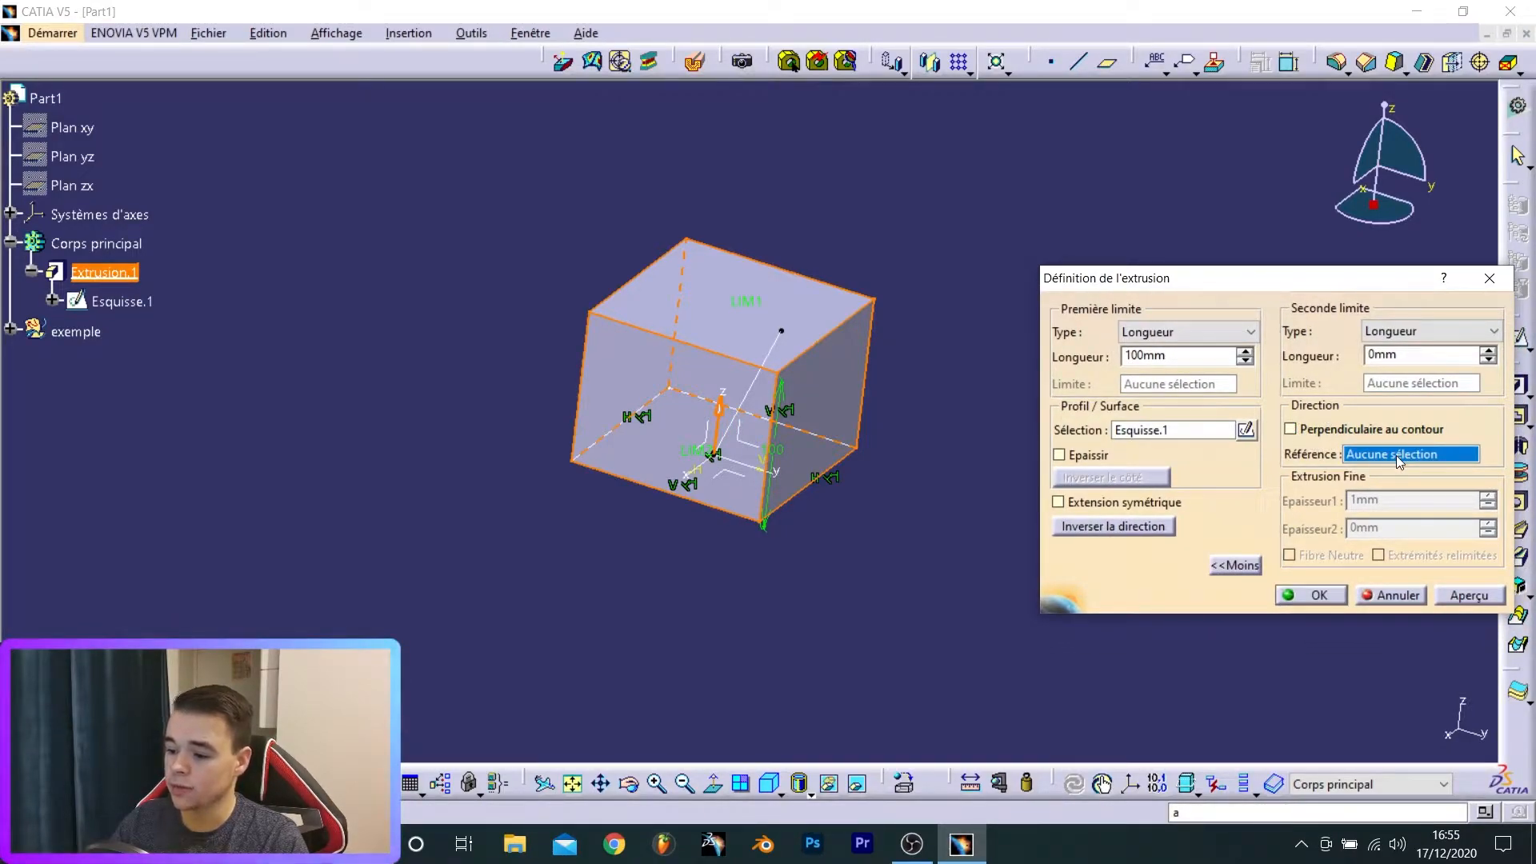
click(759, 400)
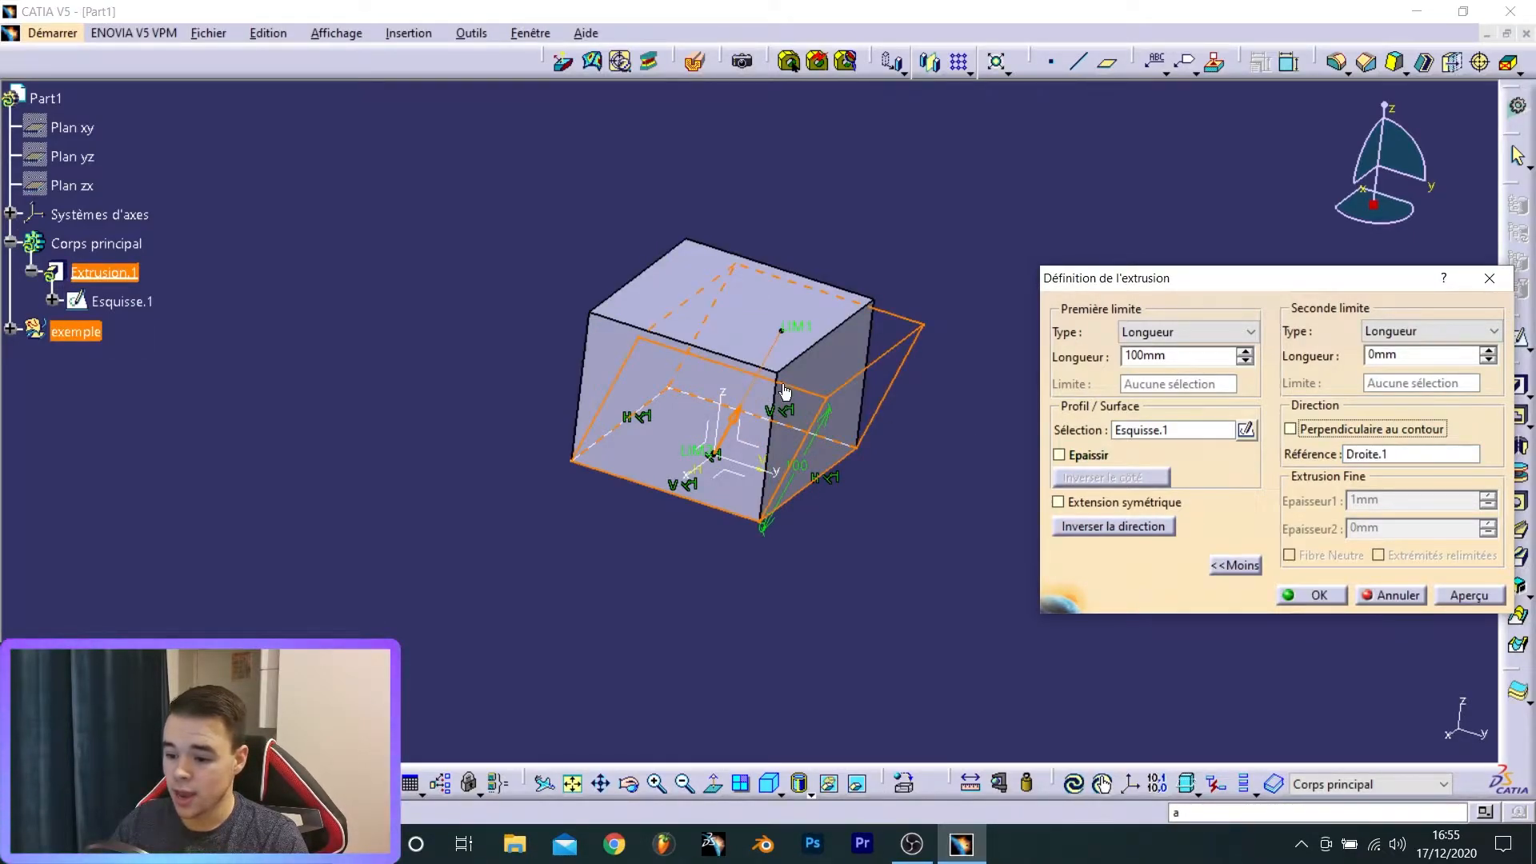
middle_drag(630, 441, 688, 352)
scroll(688, 352, down, 1)
click(1312, 595)
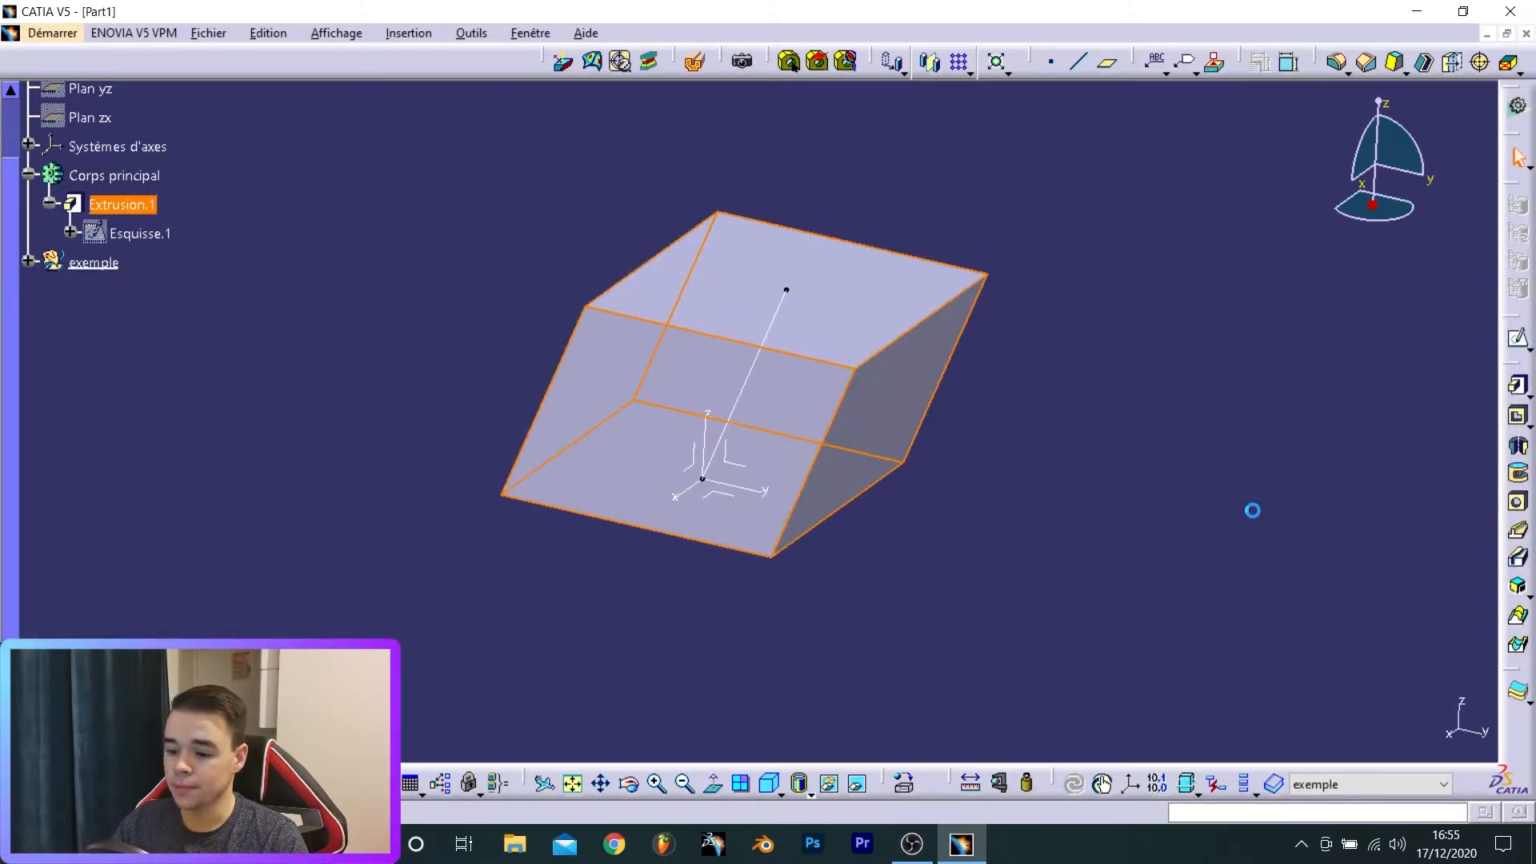
middle_drag(848, 448, 909, 435)
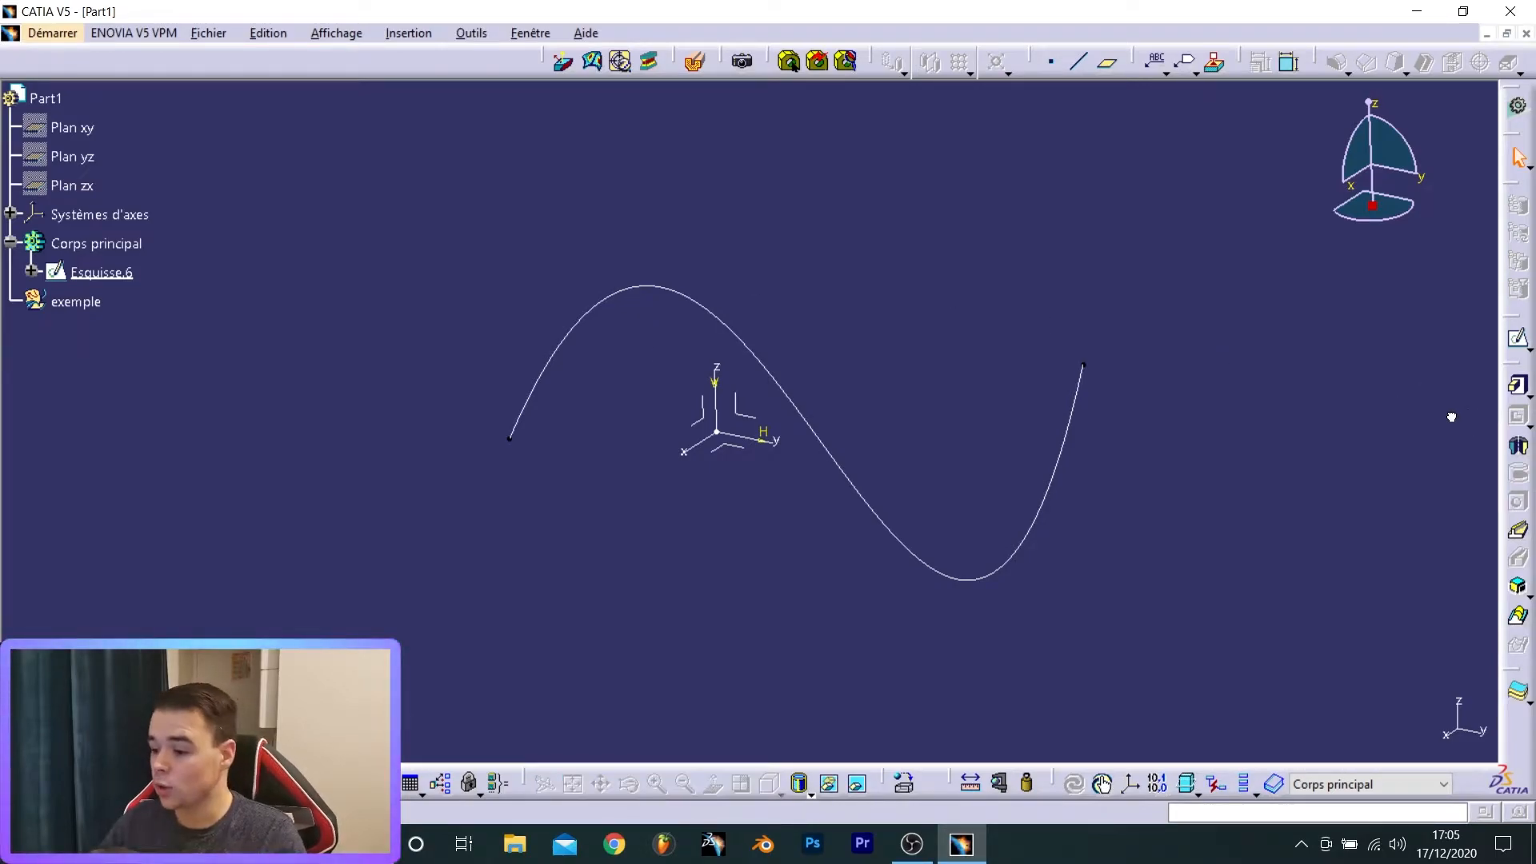
- Extrude the open wavy profile Esquisse.6 by 100 mm with Epaissir enabled, thicknesses of 20 mm and 10 mm, and preview it
click(1518, 386)
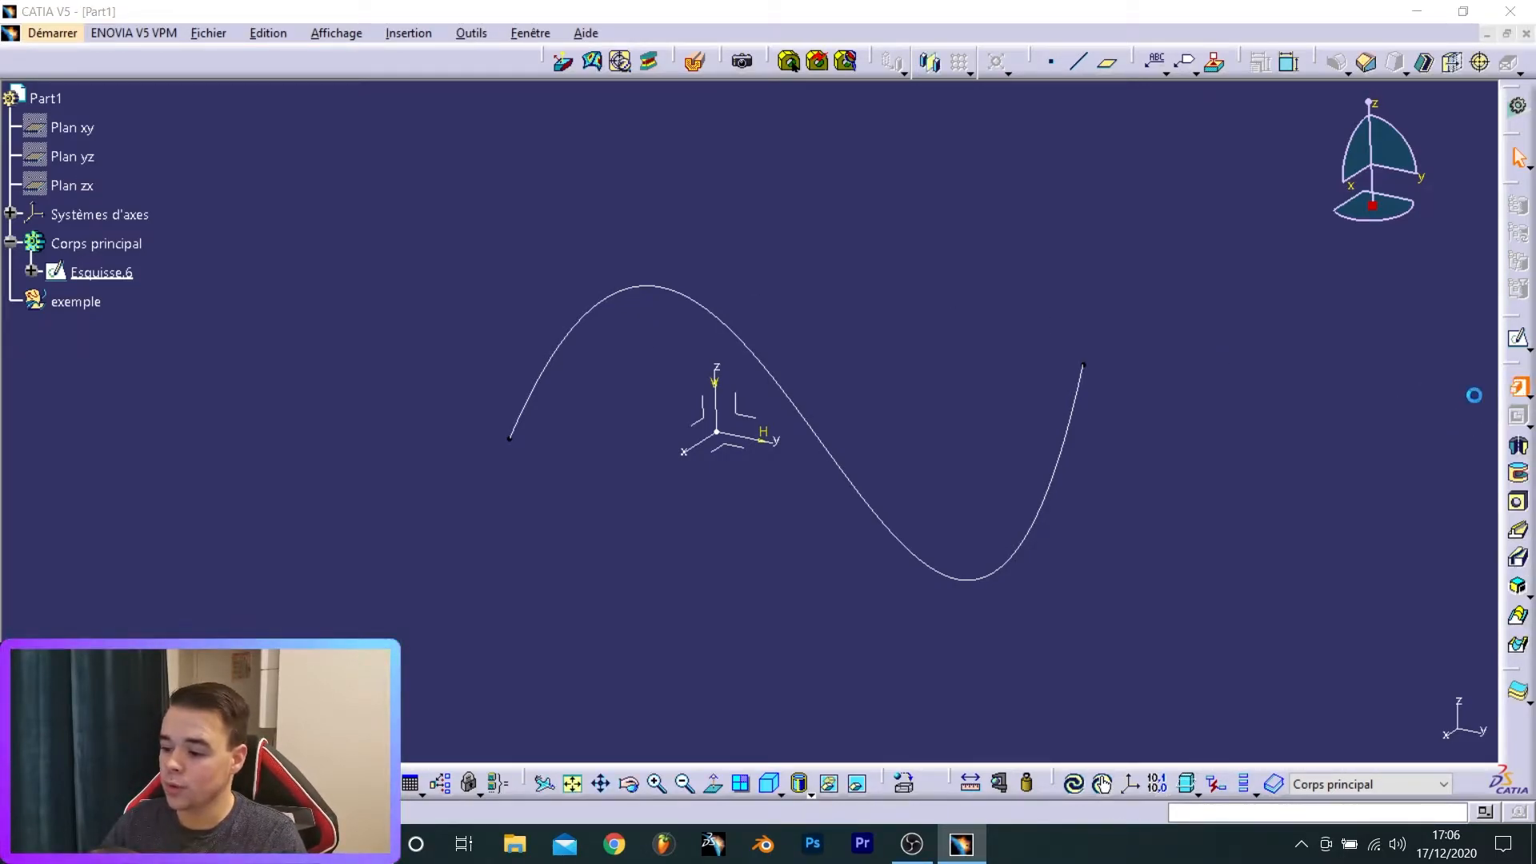
click(578, 327)
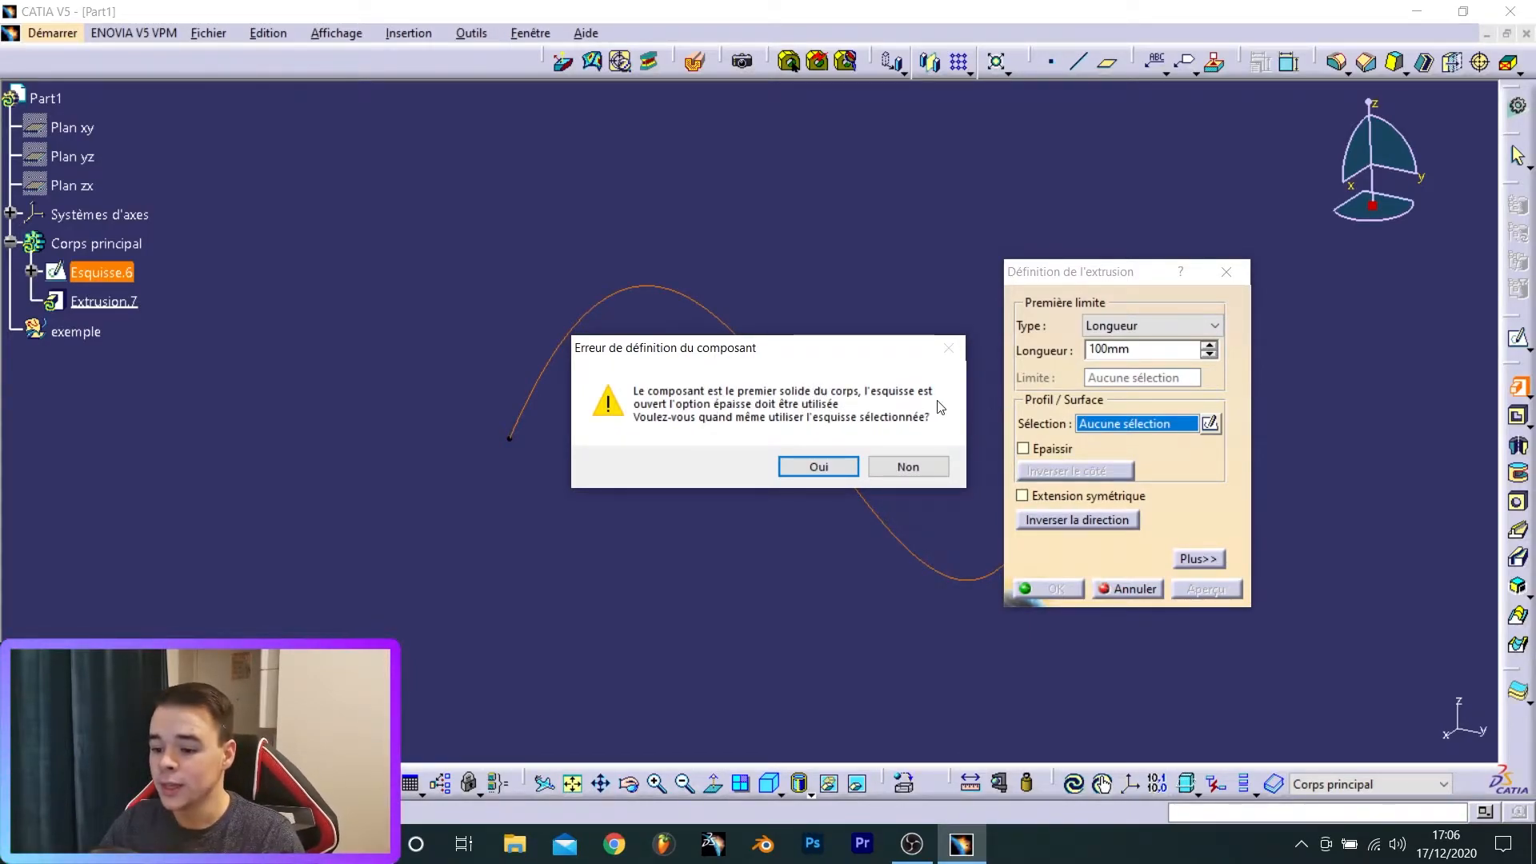
click(829, 471)
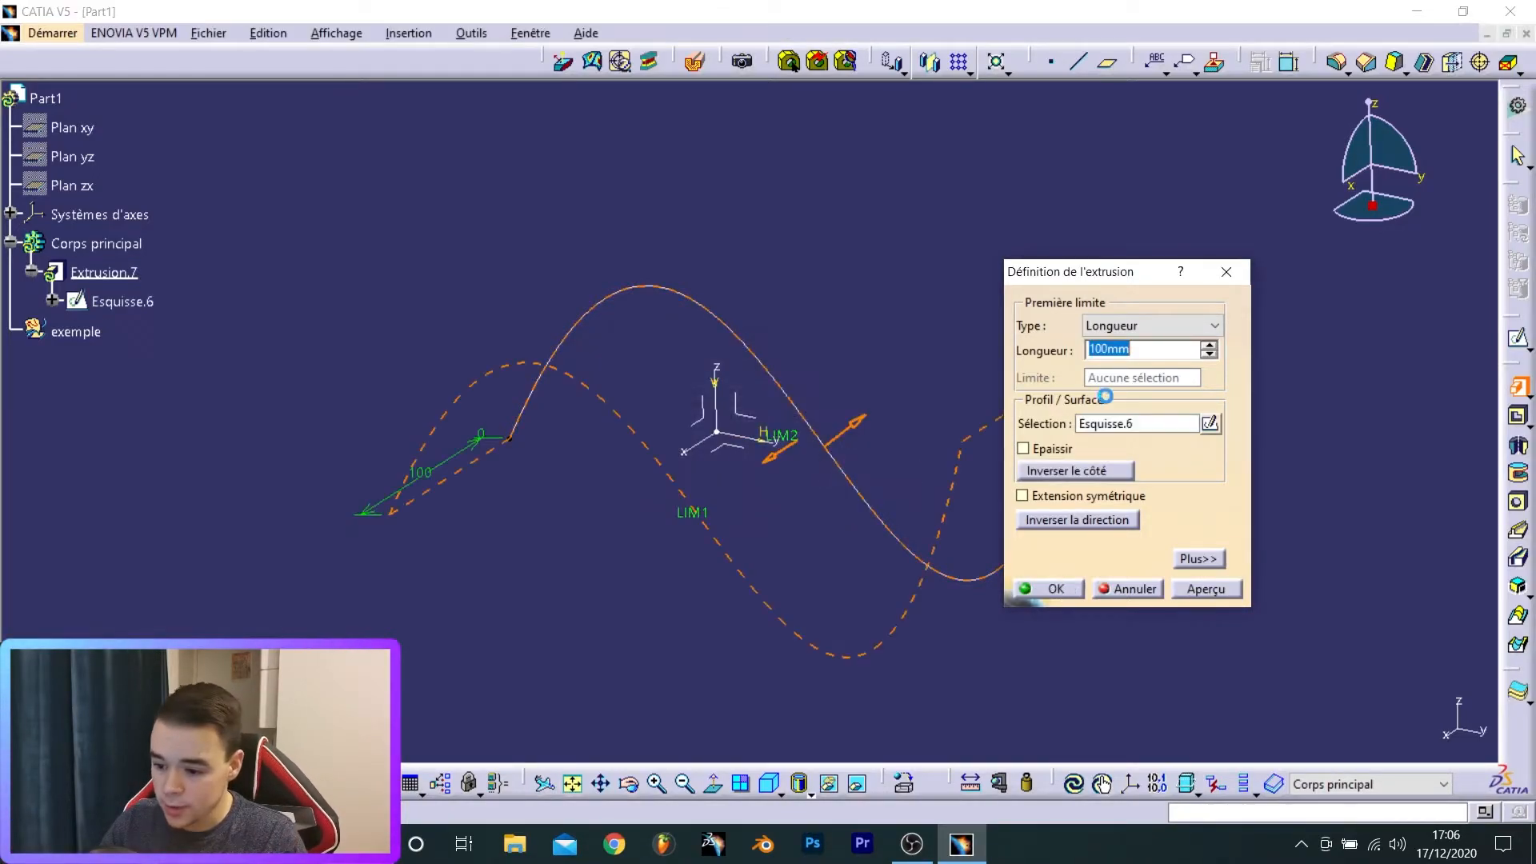
click(1024, 449)
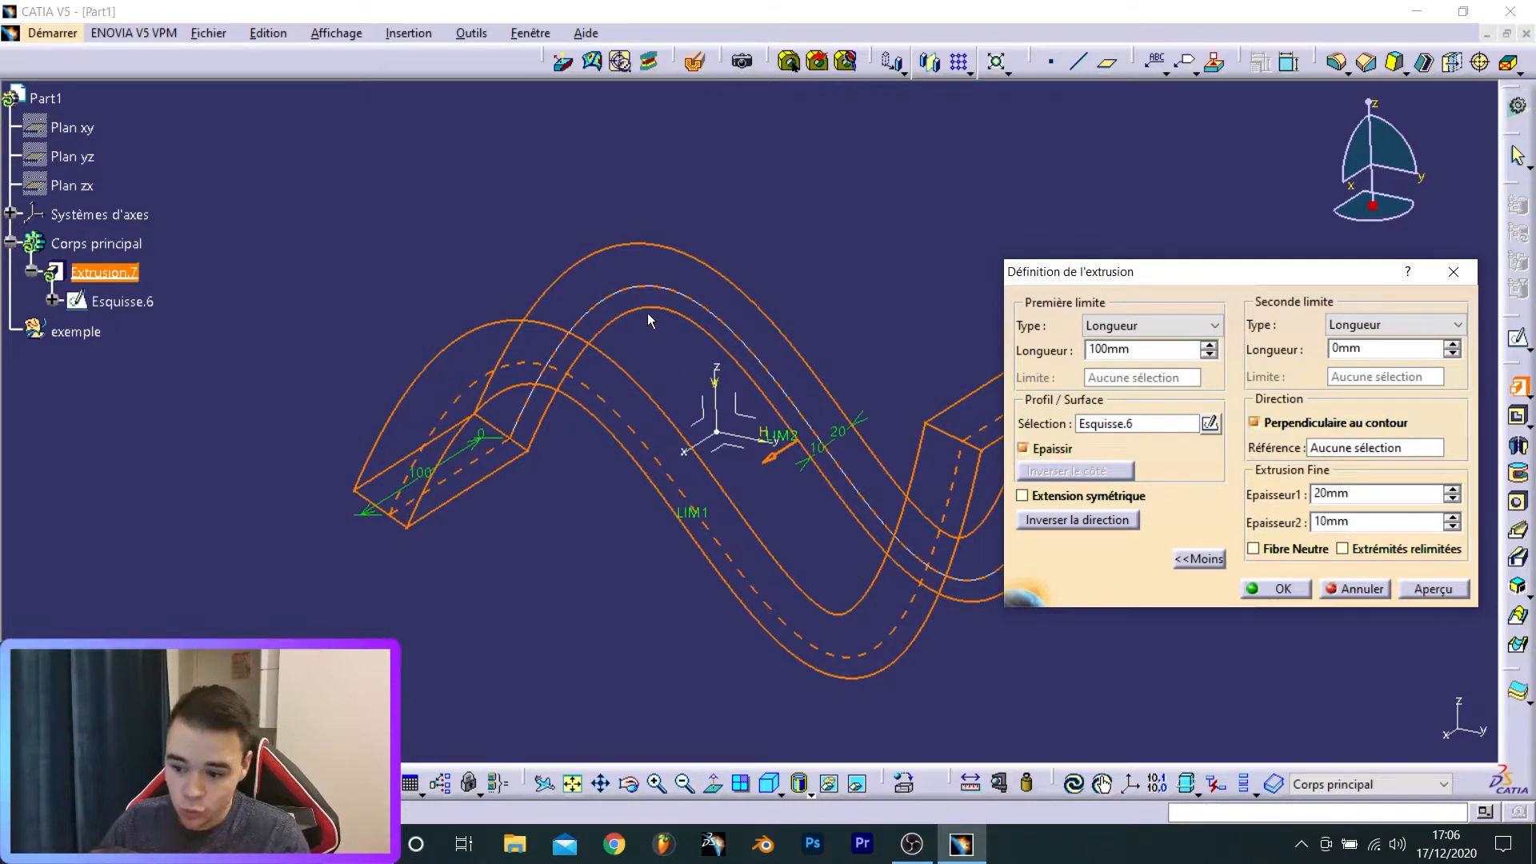
click(1417, 590)
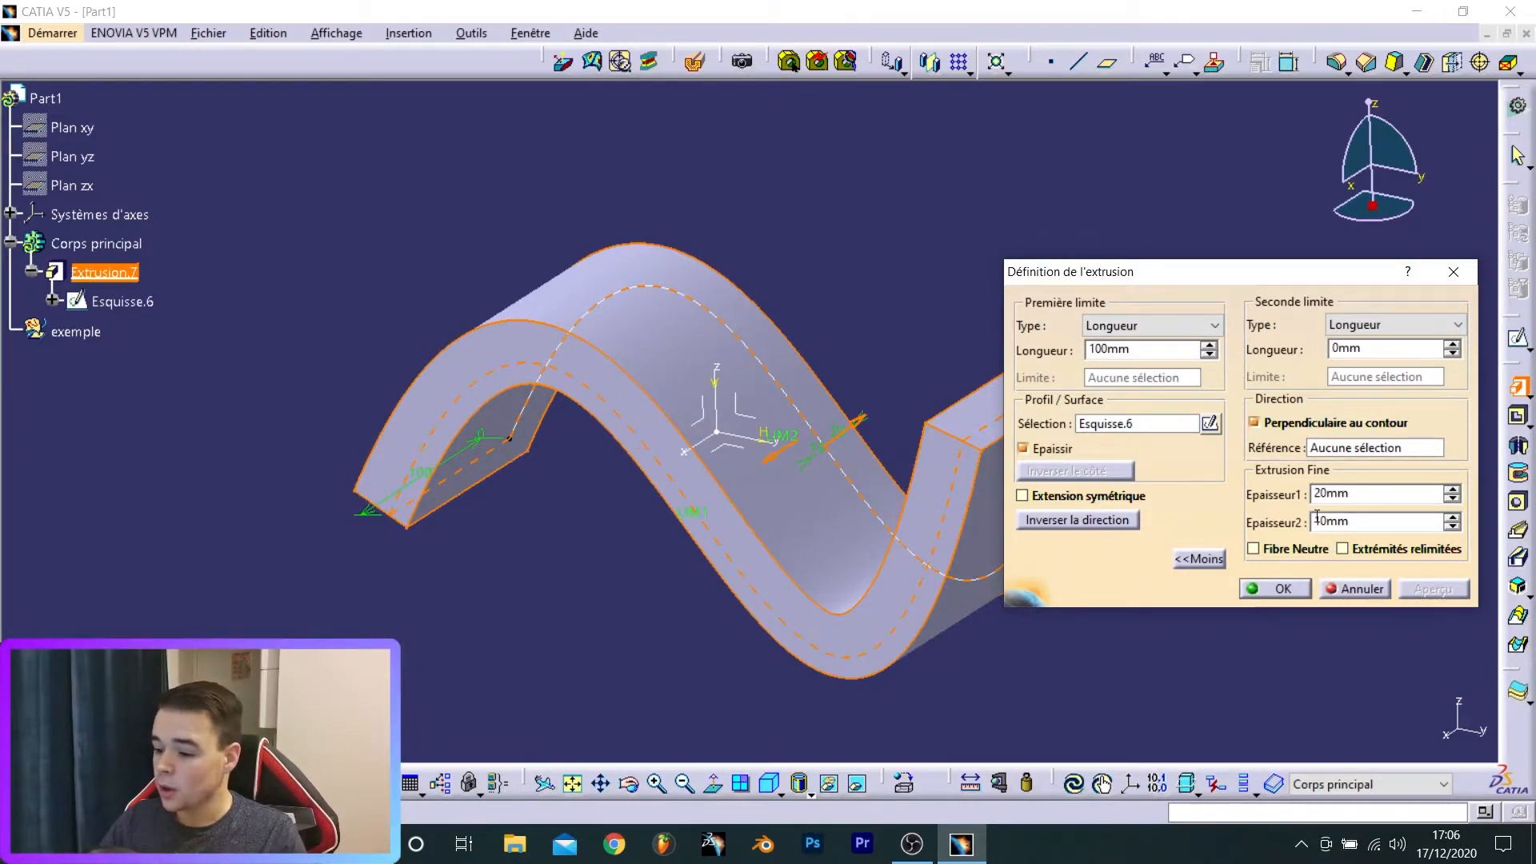
- Enable Fibre Neutre for the wavy thin extrusion, set Epaisseur1 to 30 mm, preview it and accept
click(1254, 550)
double_click(1402, 486)
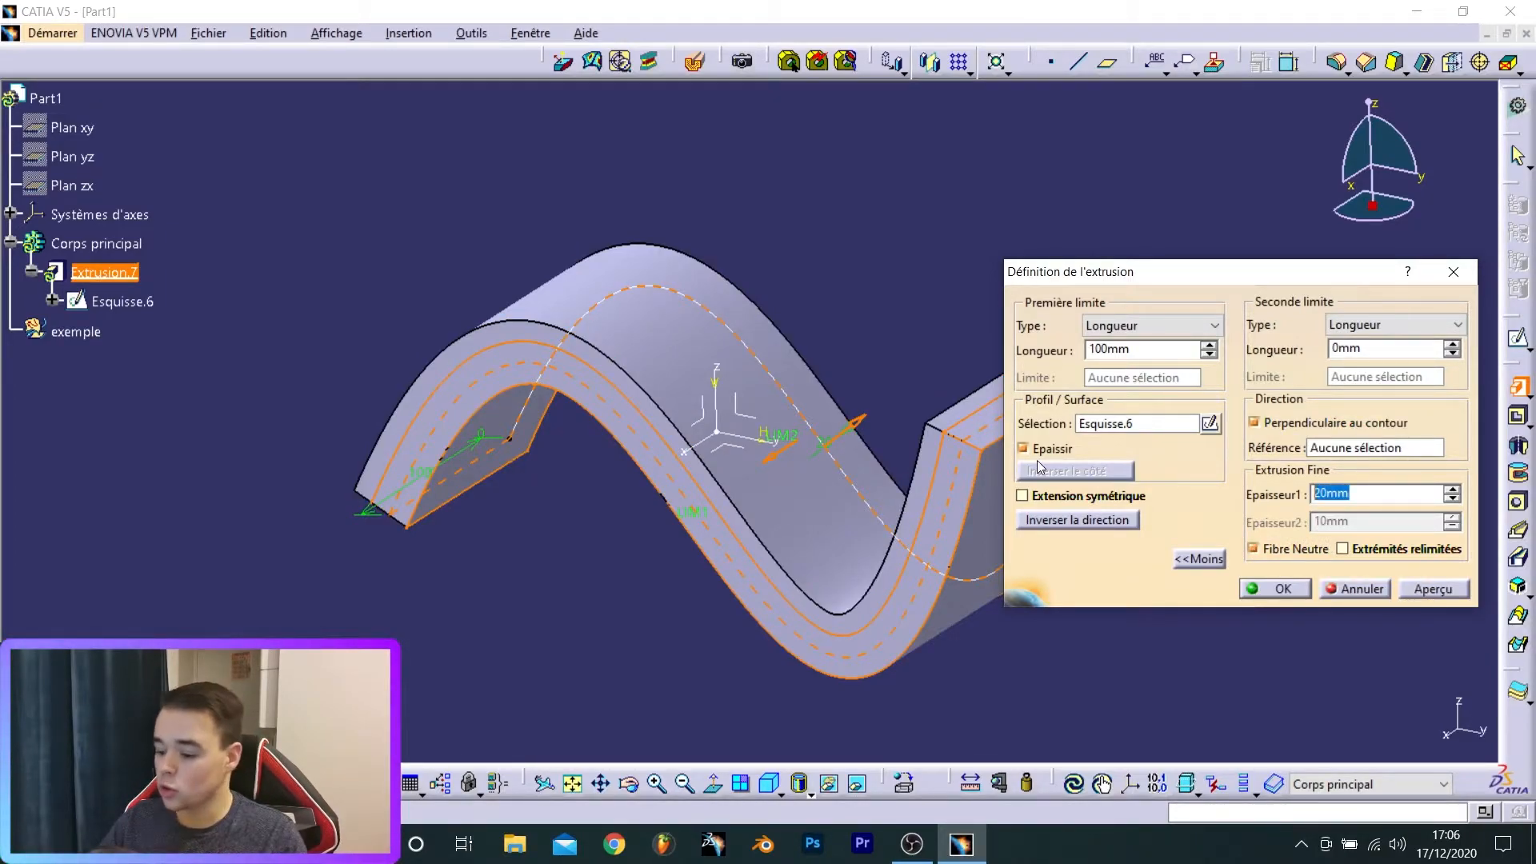
text(30)
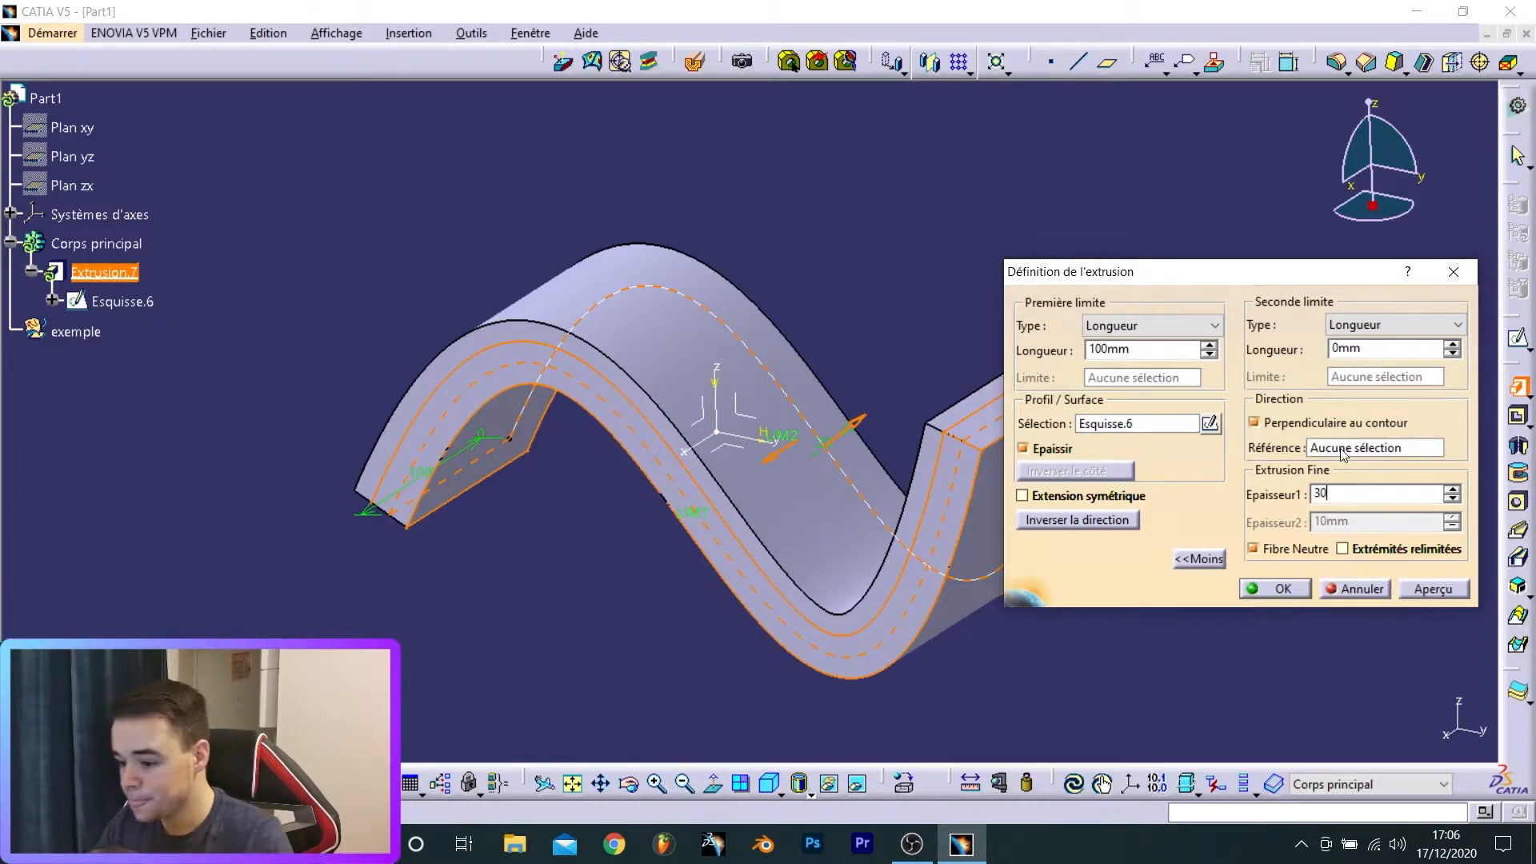
click(1404, 589)
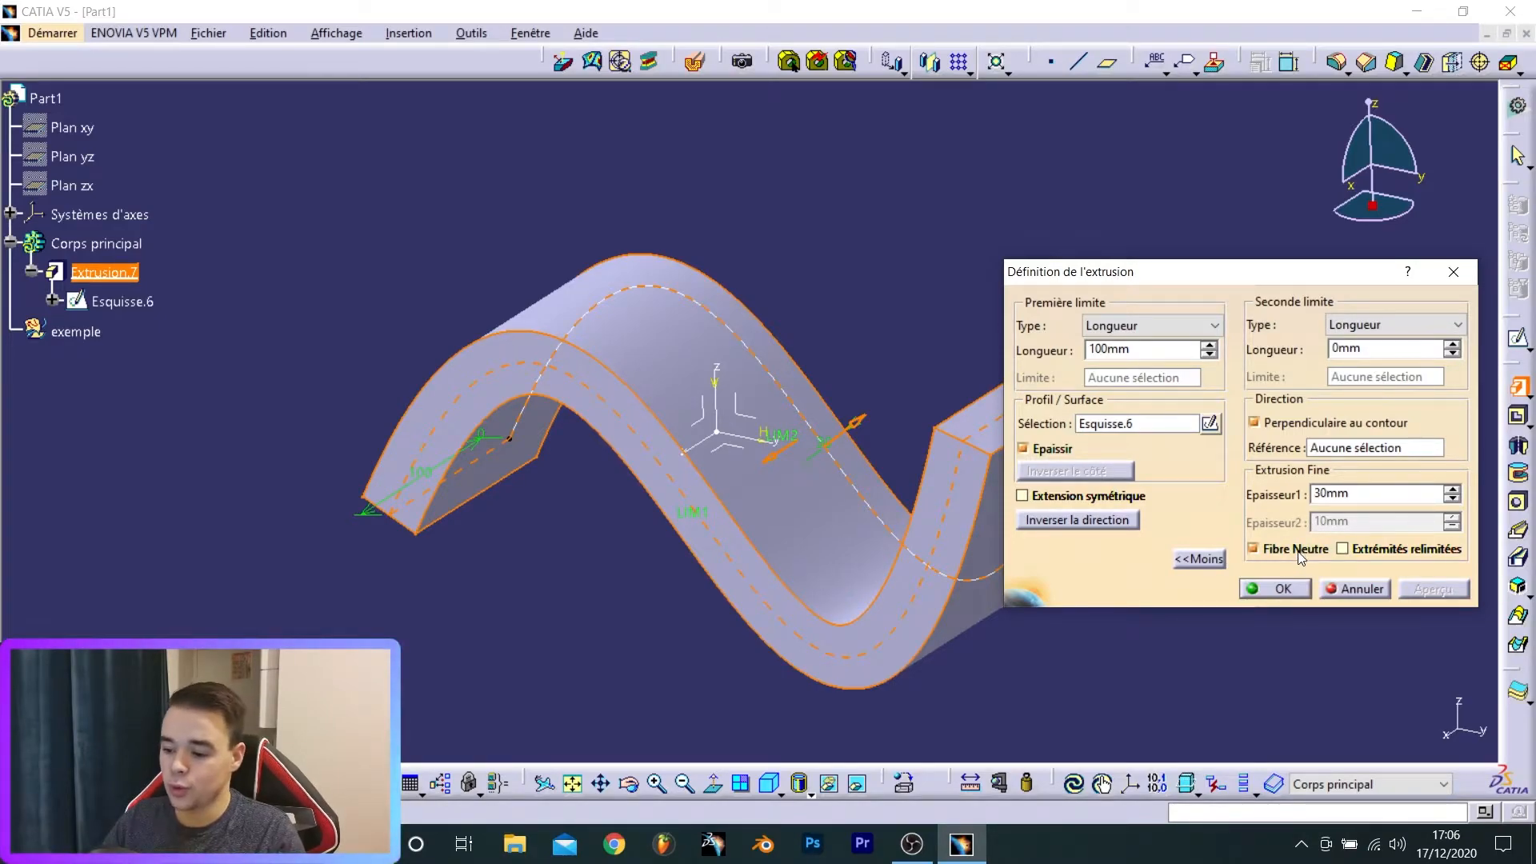
key(Return)
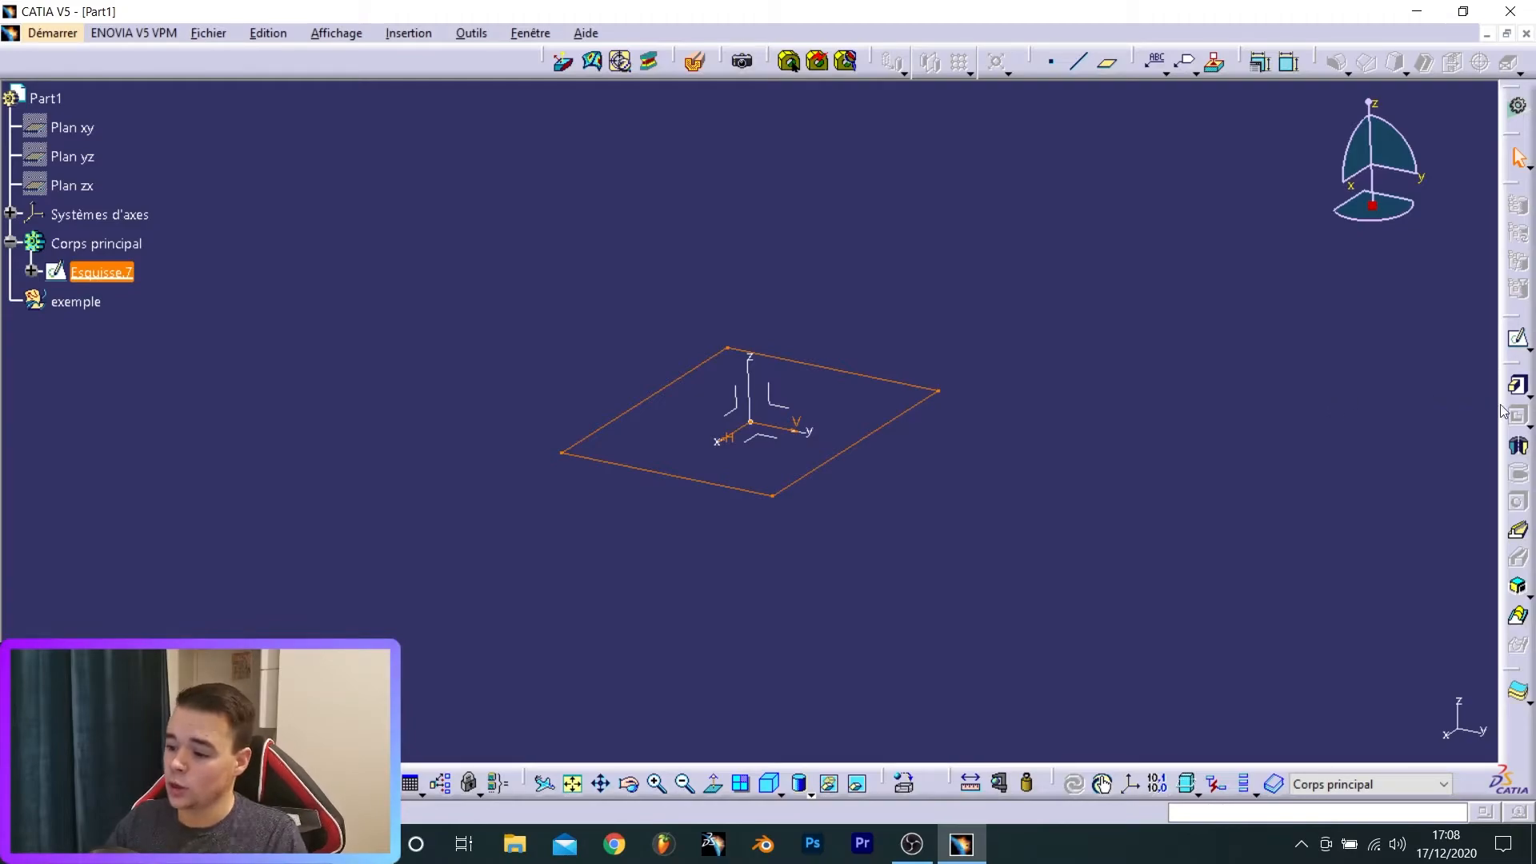
- Start Extrusion avec dépouille et congés on Esquisse.7 with the Repère absolu plane at the sketch level as second limit
click(1530, 398)
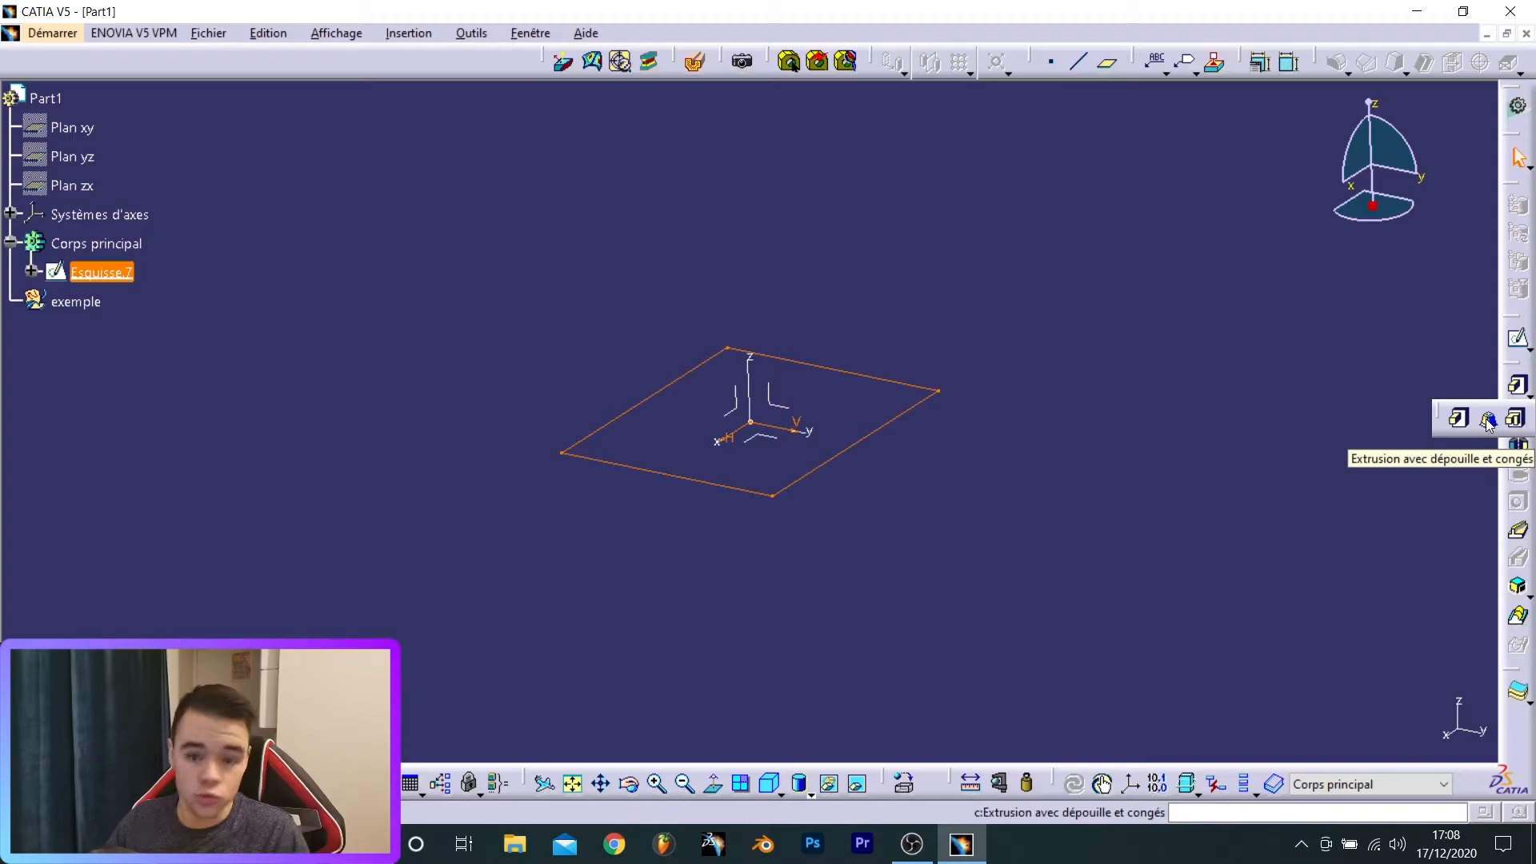
click(1484, 420)
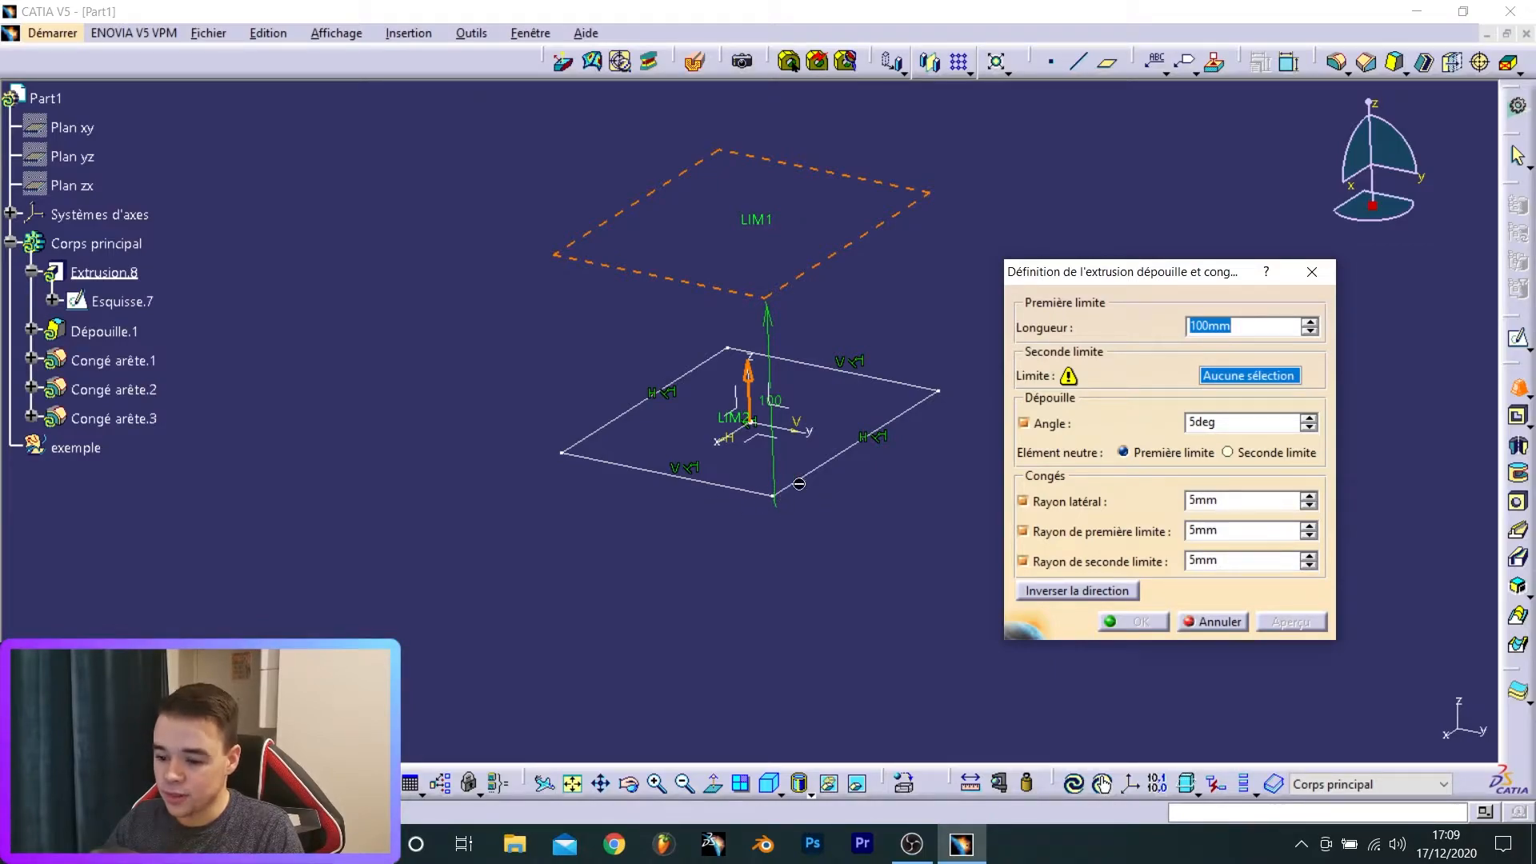
click(1262, 375)
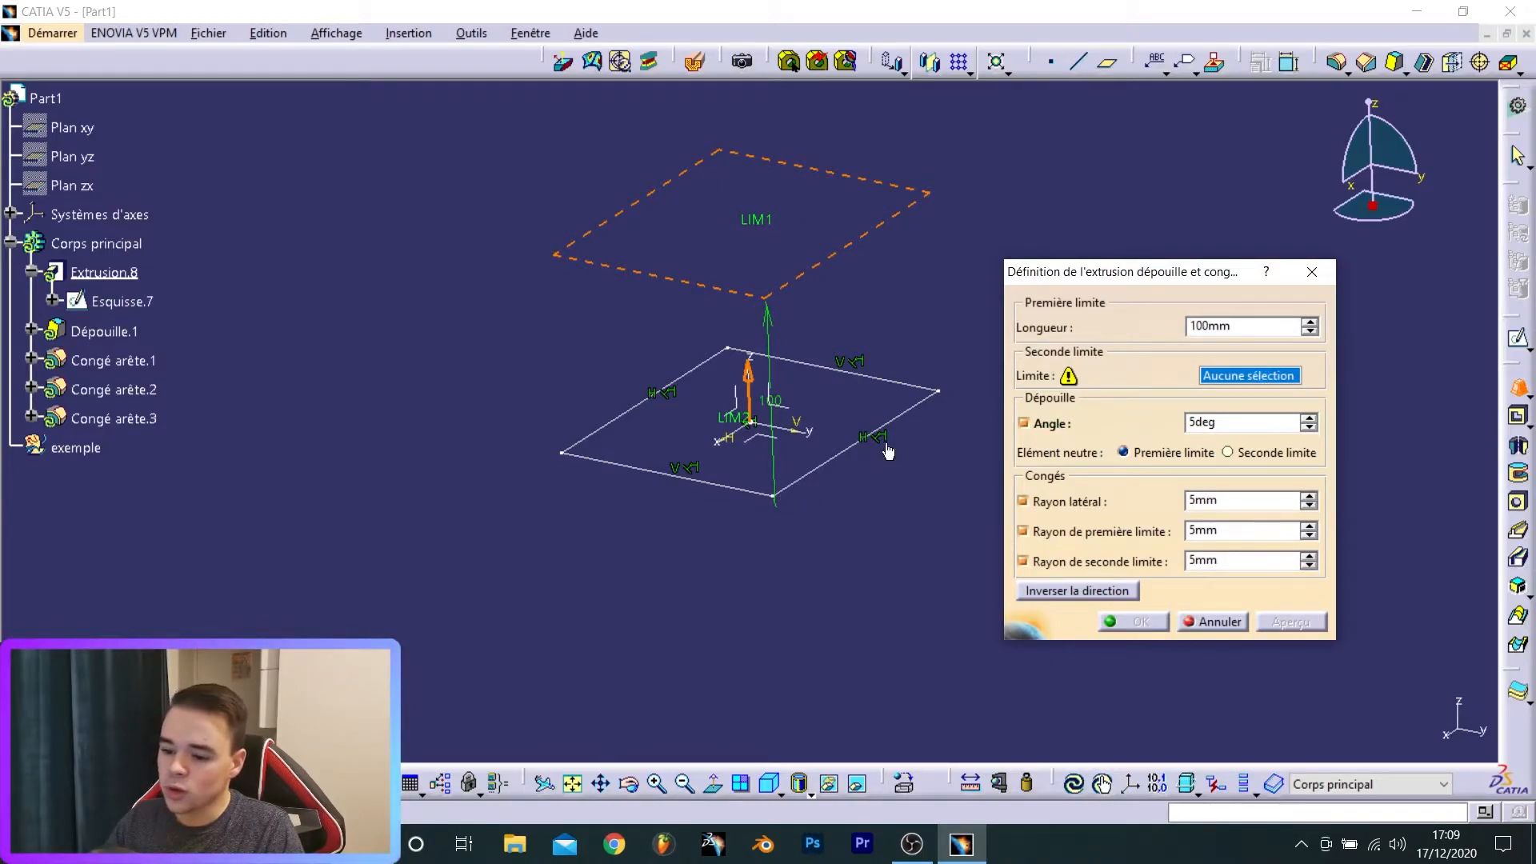
click(749, 433)
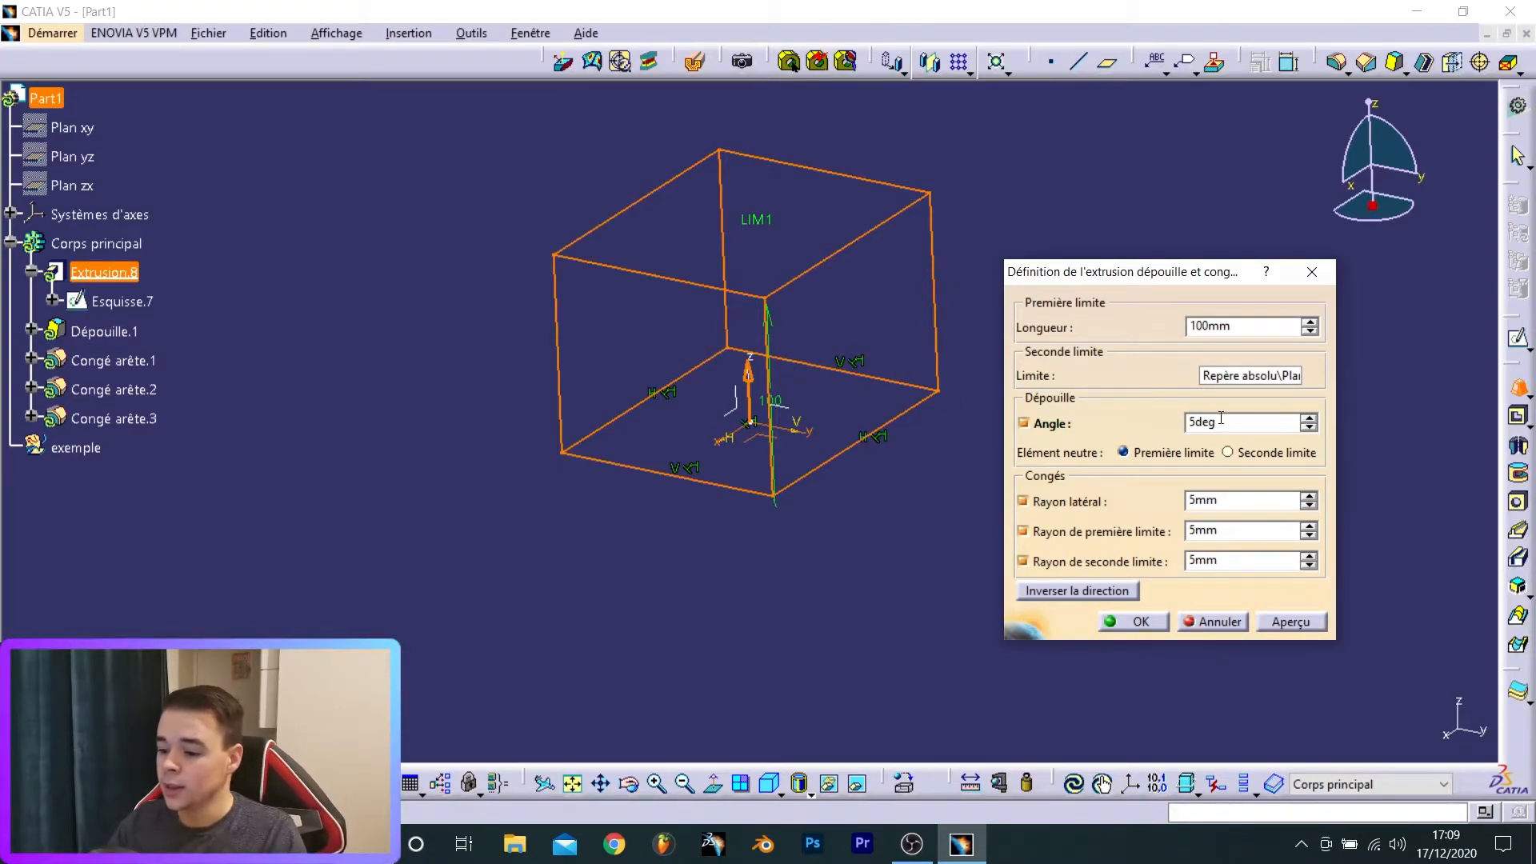
- Set the draft angle to 10 degrees for the filleted extrusion and preview the tapered block
drag(1237, 419, 1102, 429)
text(10)
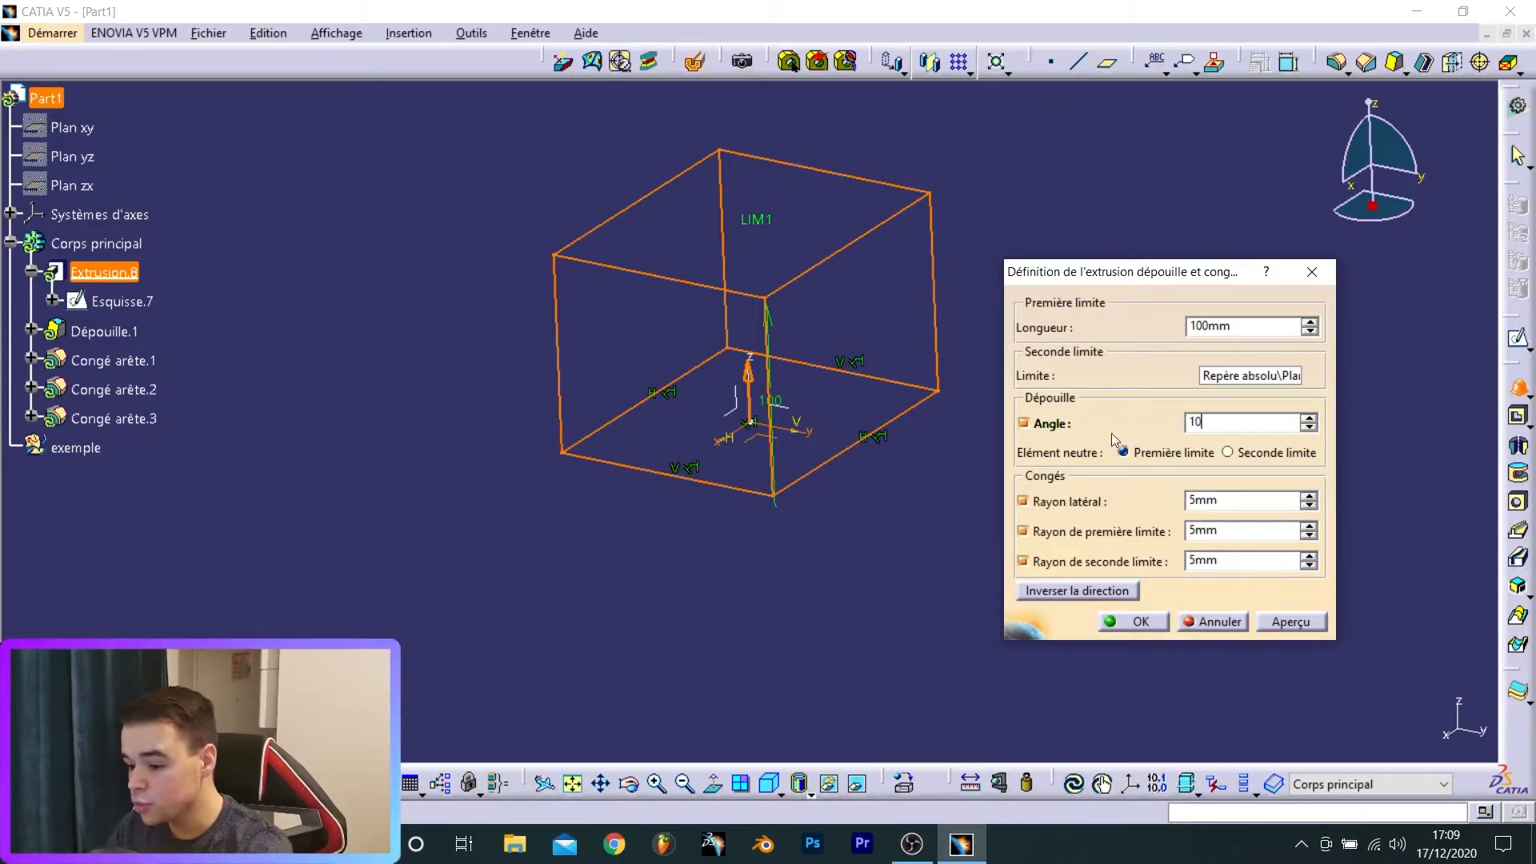
click(1202, 504)
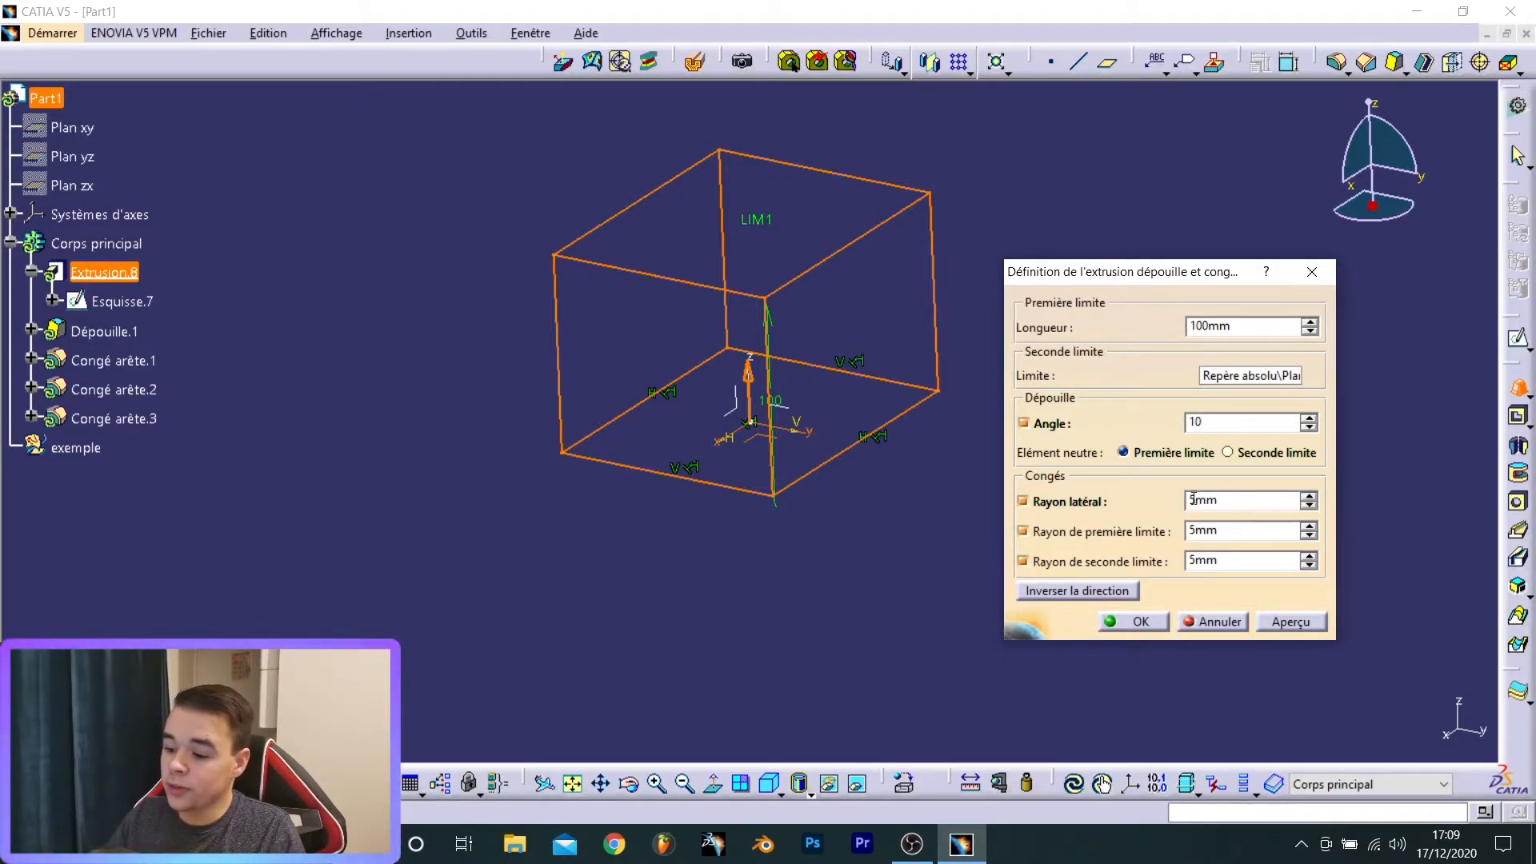
click(1278, 623)
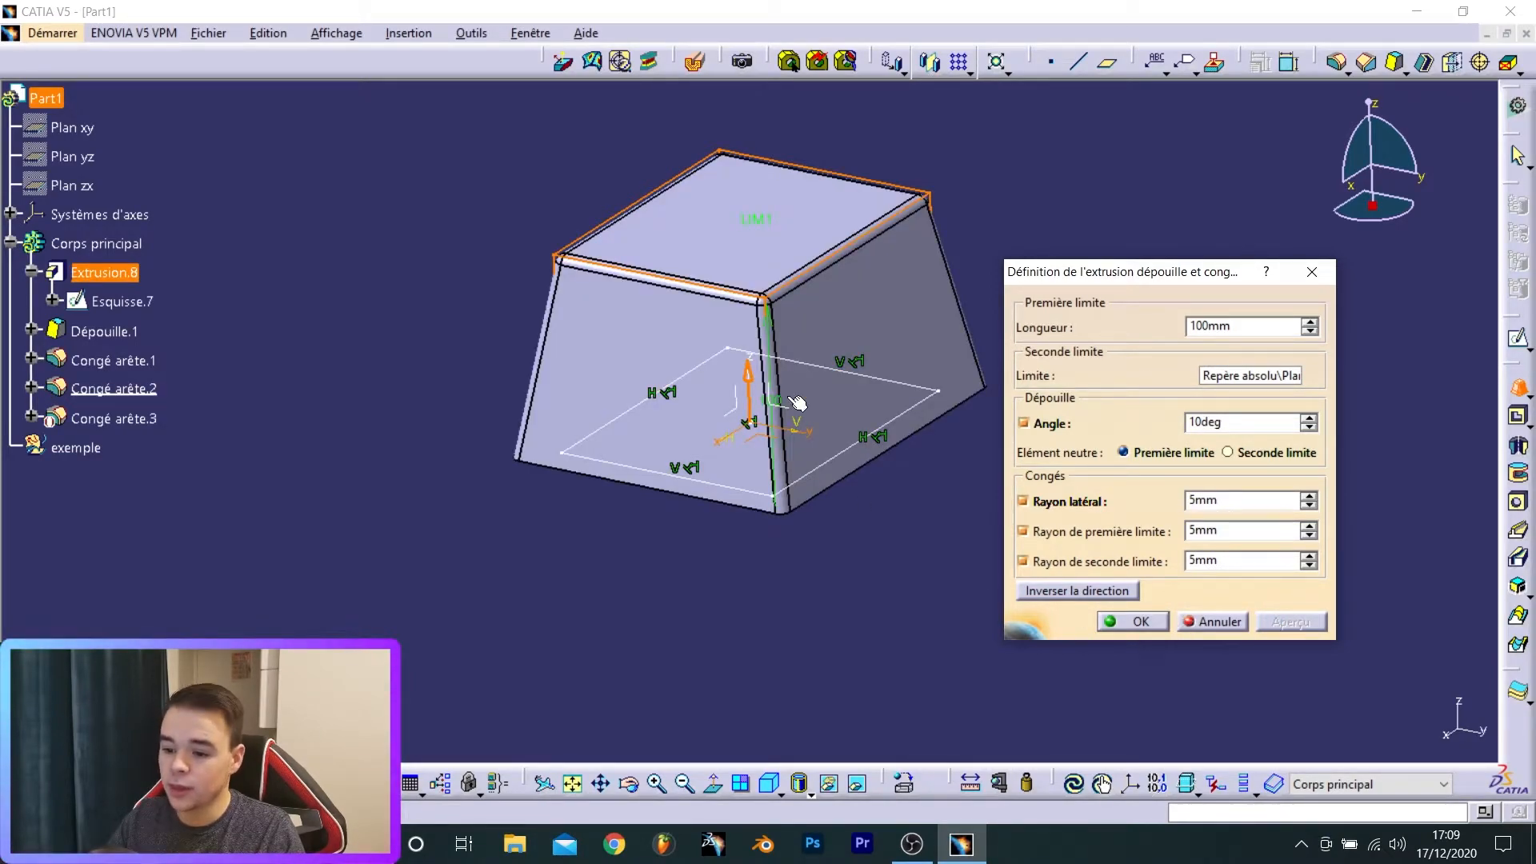
- Preview the draft with Seconde limite as neutral element, restore Première limite and accept the drafted, filleted extrusion
click(1227, 452)
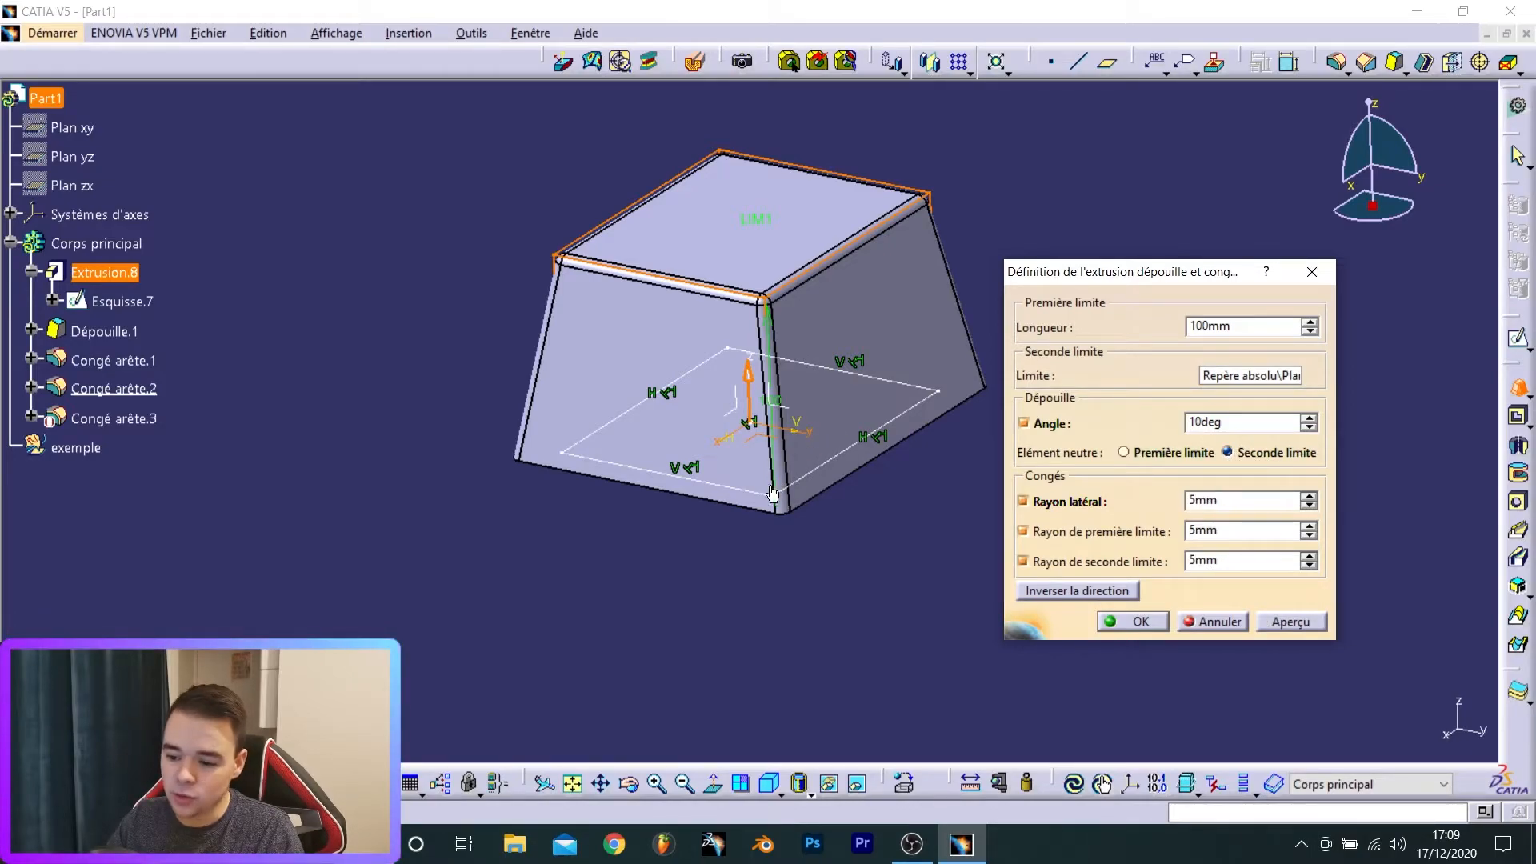
click(1283, 623)
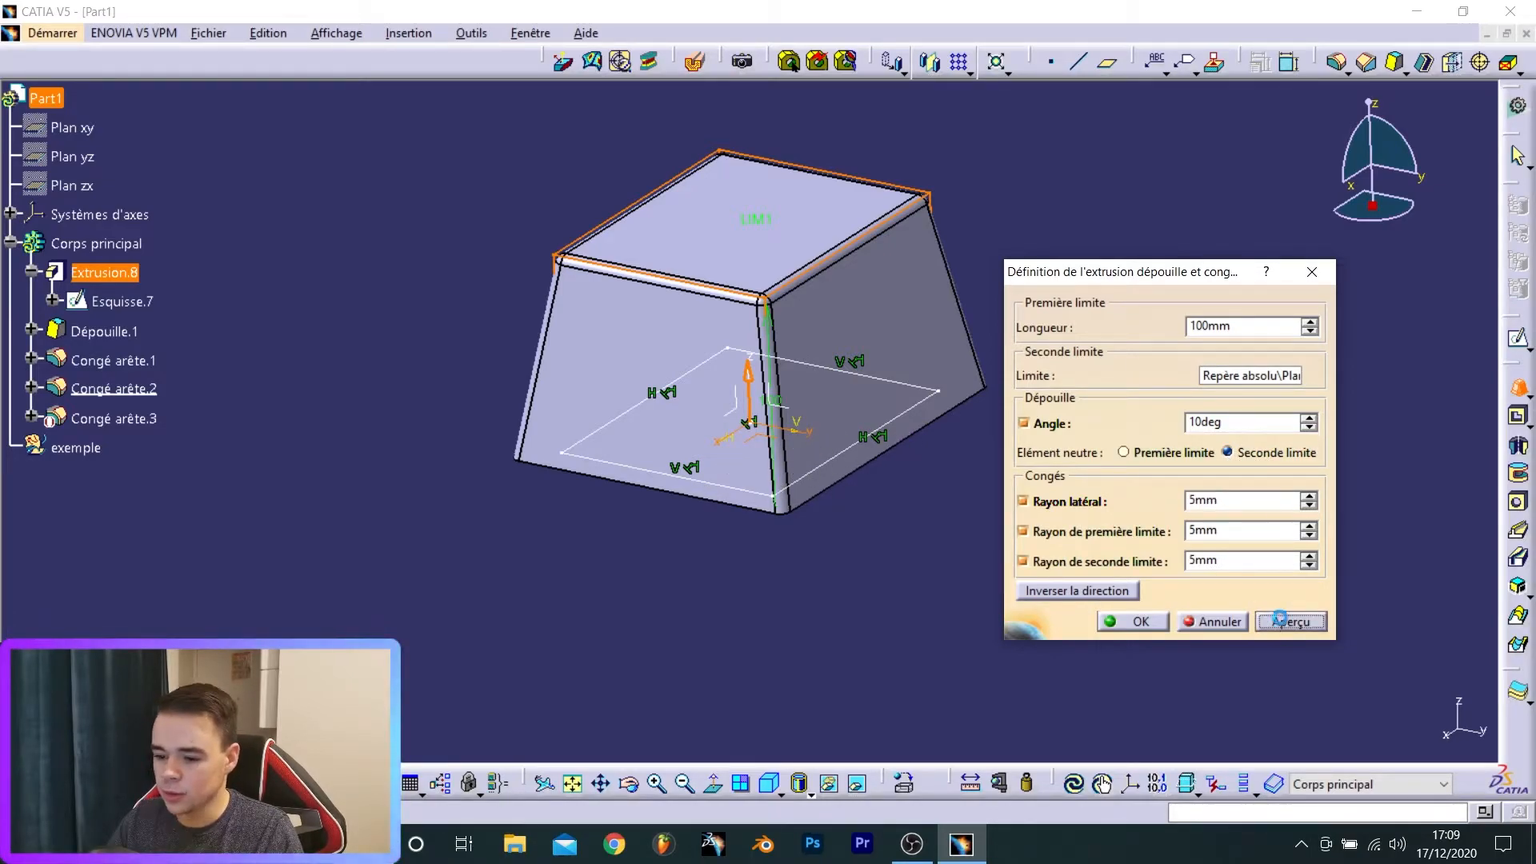
click(1130, 454)
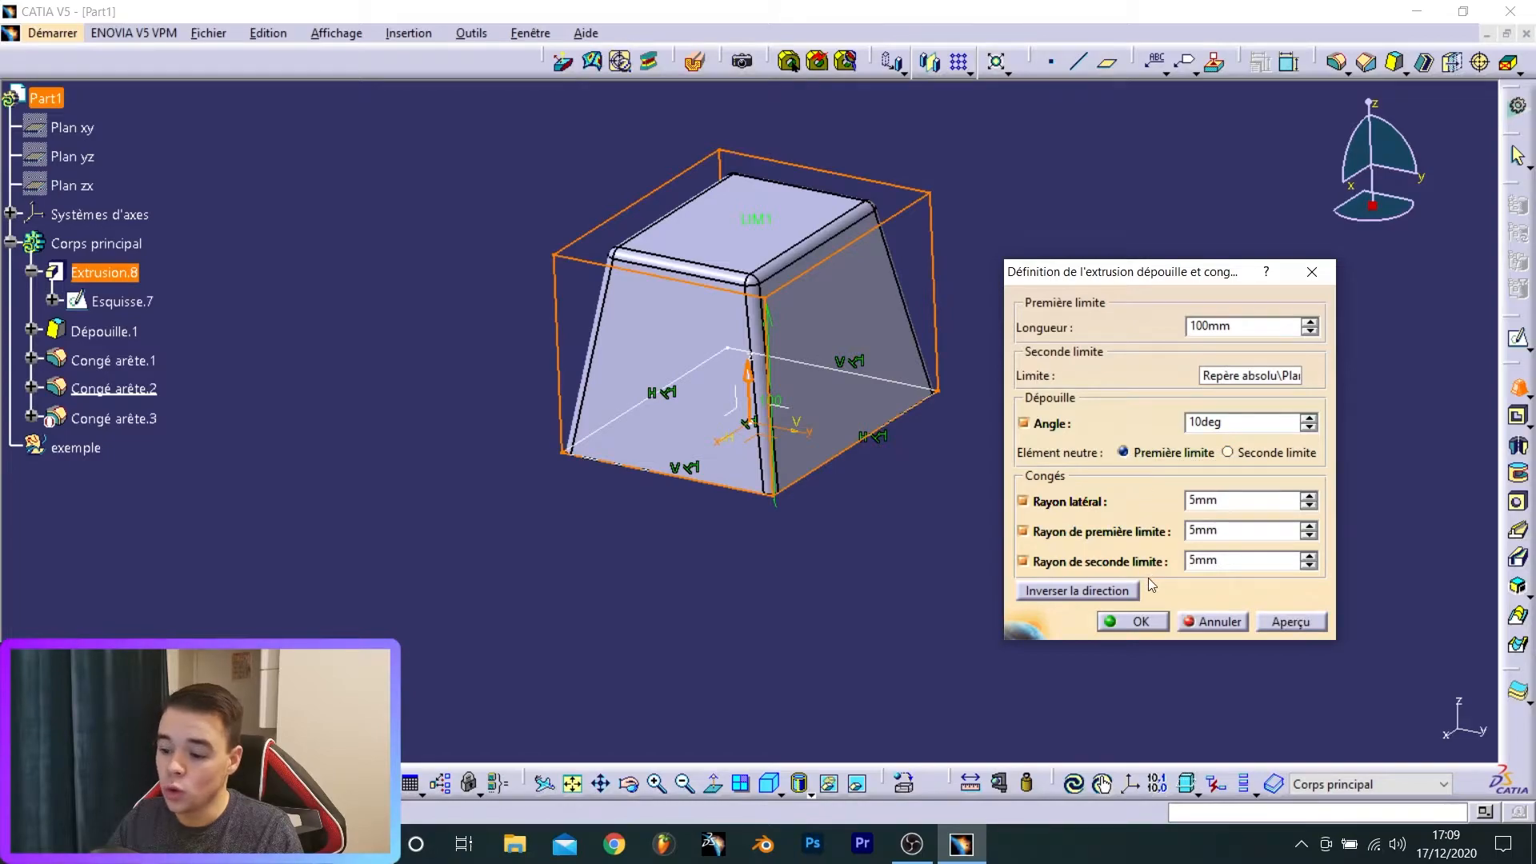
click(1142, 622)
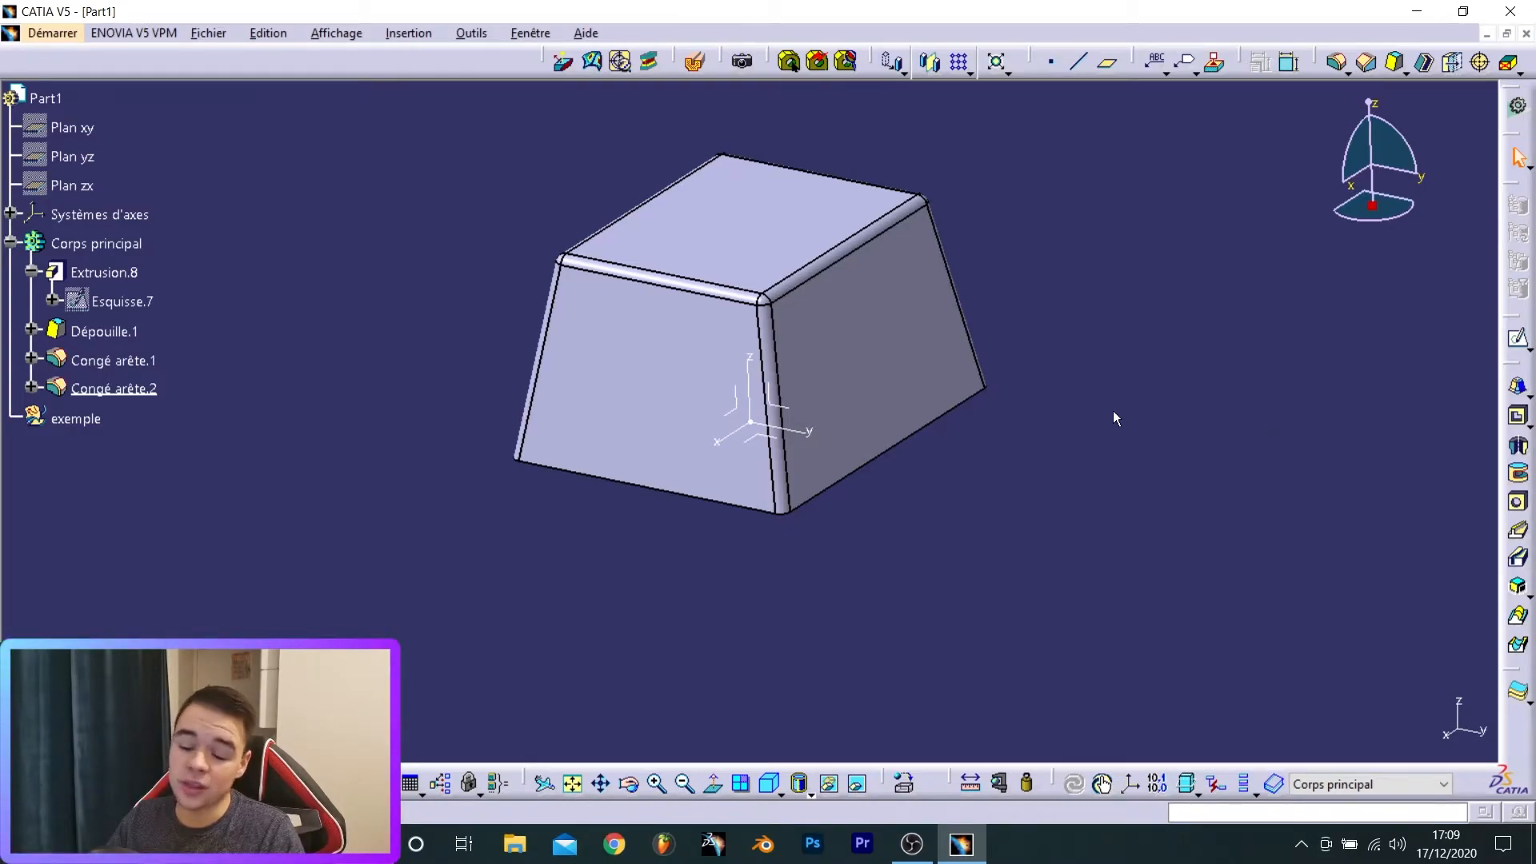
- Examine which faces and edges of the tapered block belong to Dépouille.1 and Congé arête.1
click(104, 362)
click(118, 334)
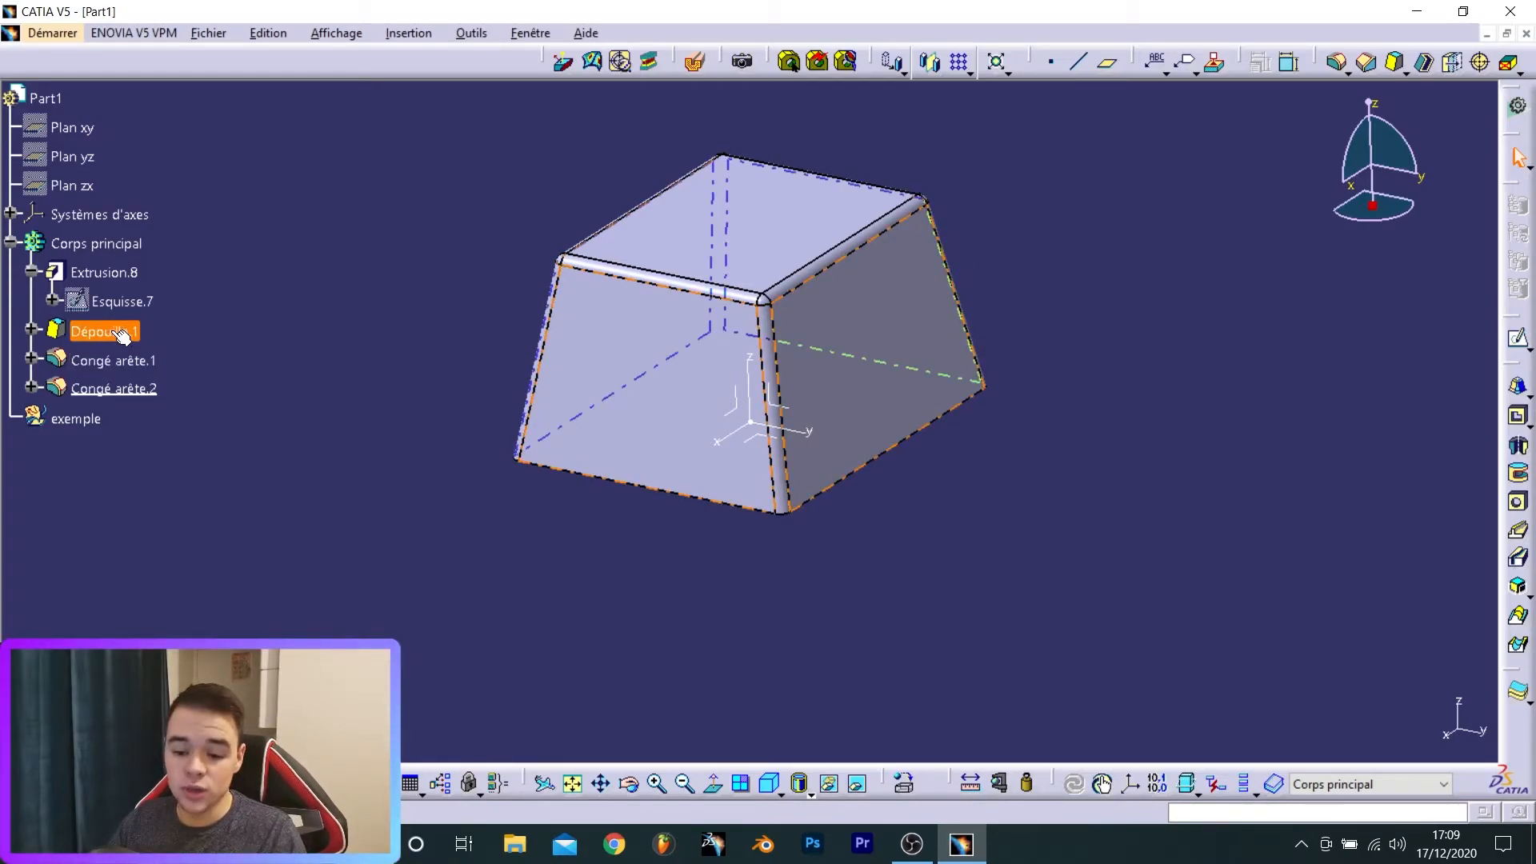
click(143, 361)
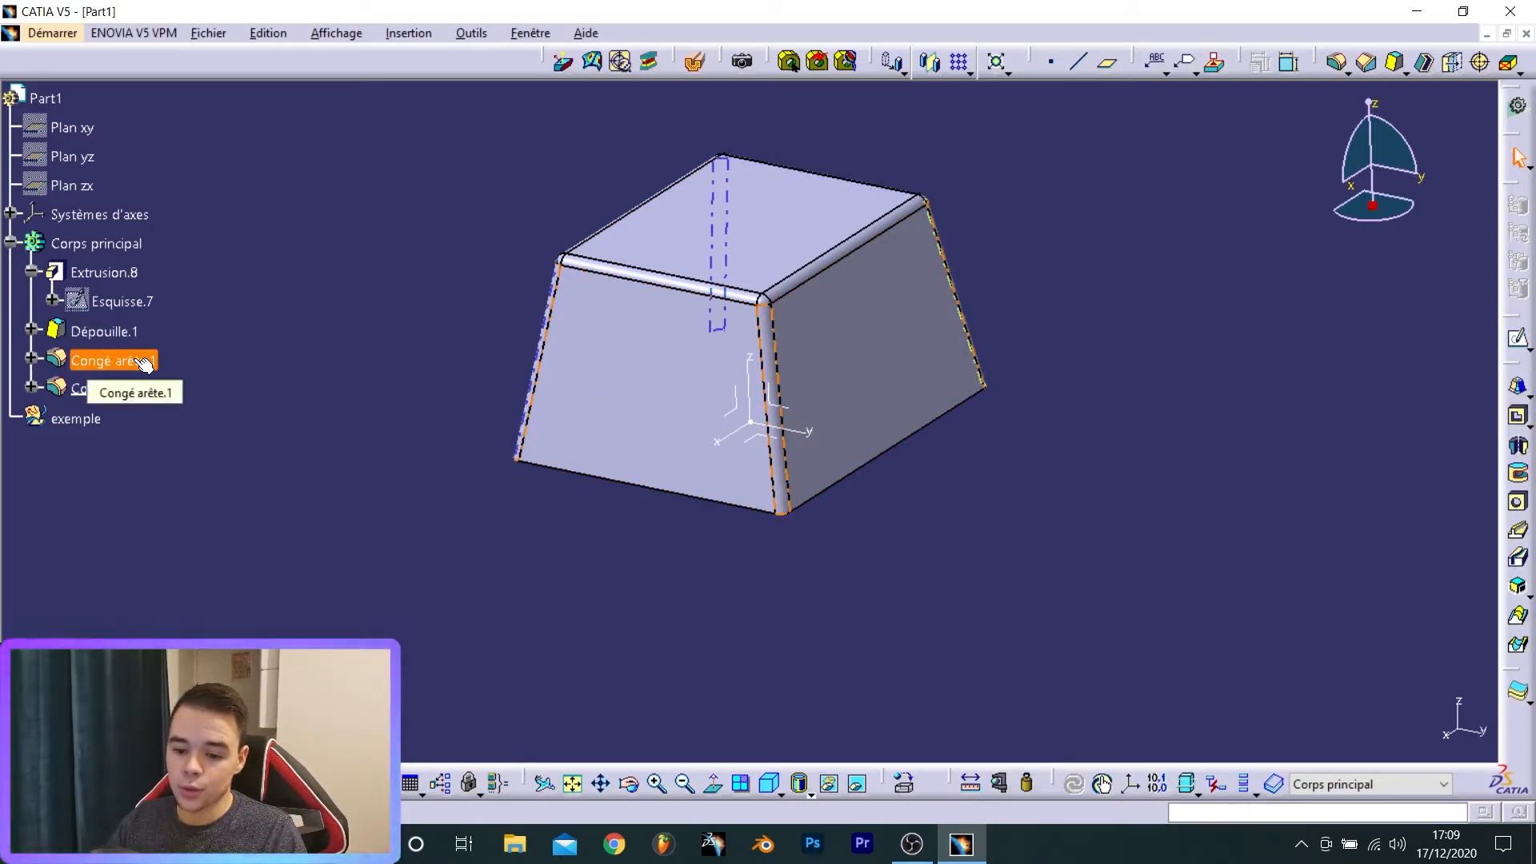
- Examine which edges and faces of the tapered block belong to Congé arête.2 and compare them with Dépouille.1
click(114, 389)
click(395, 357)
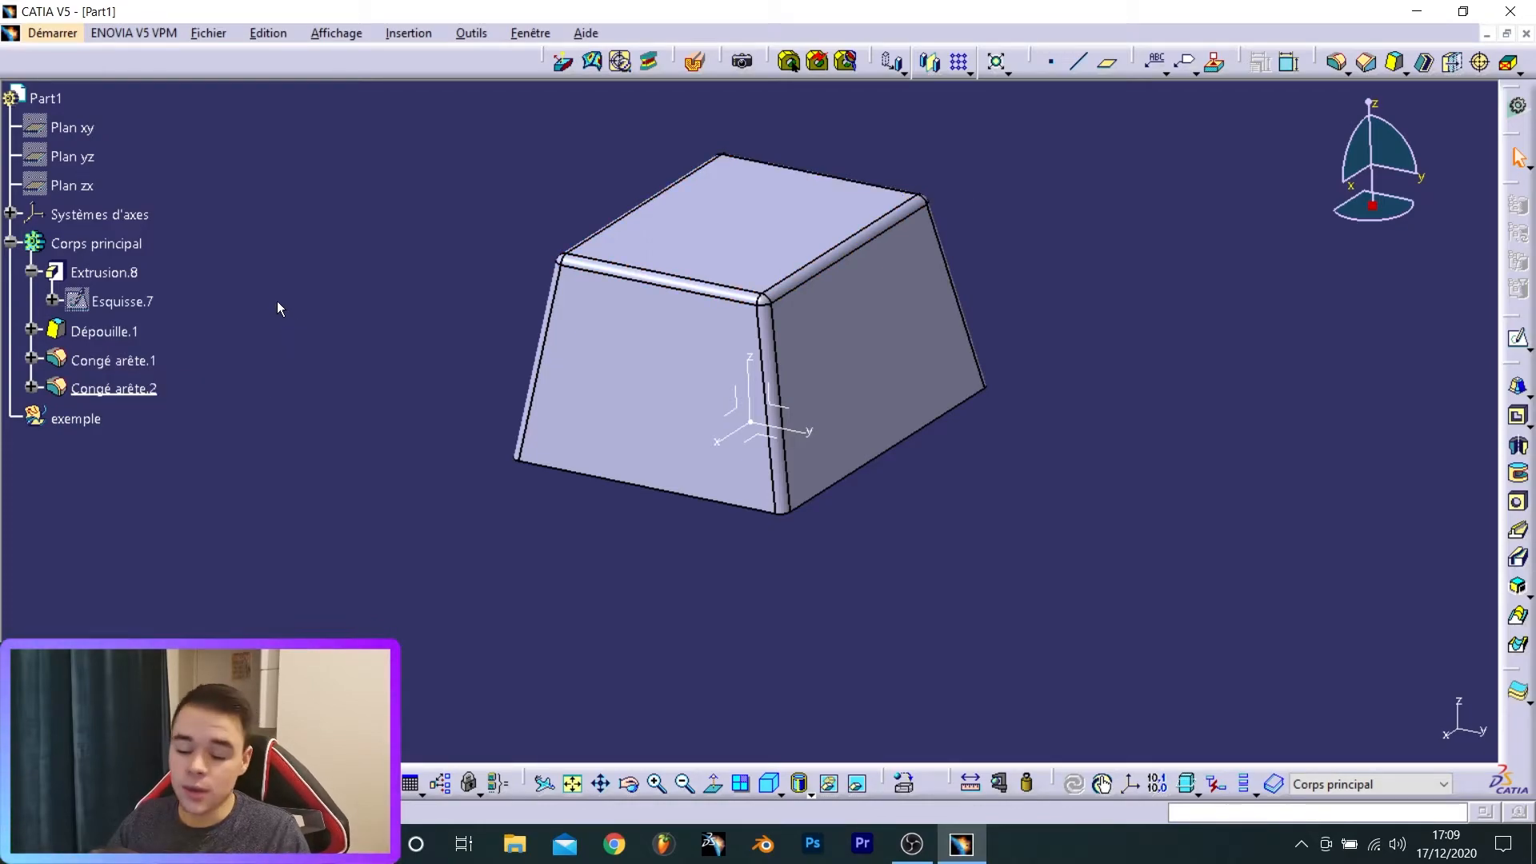
click(108, 333)
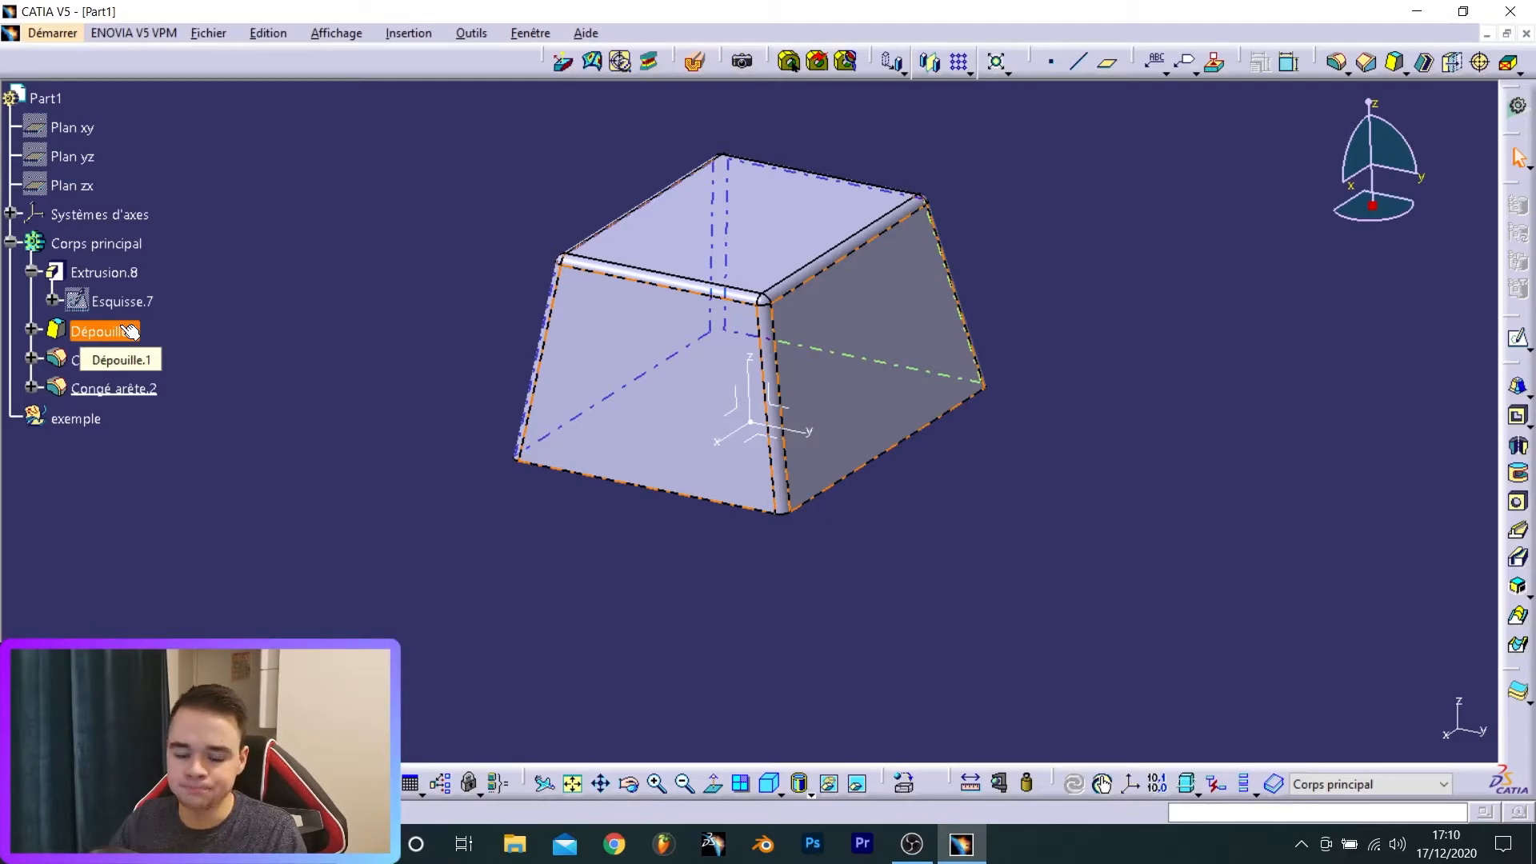
- Start a multi-extrusion of Esquisse.8 and set the inner circle's domain to a length of 20 mm
click(1524, 436)
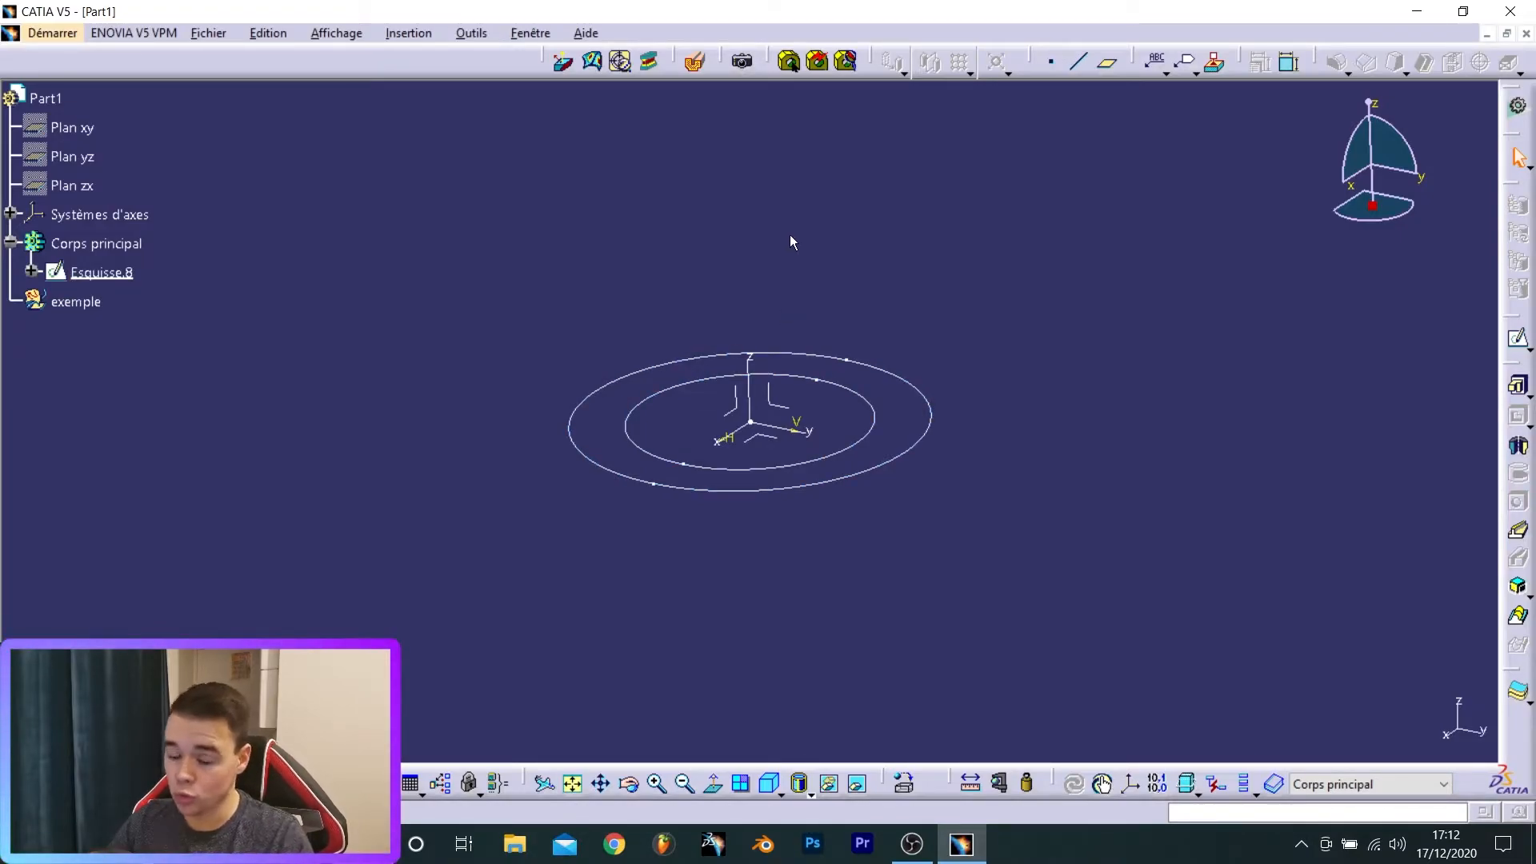
click(101, 273)
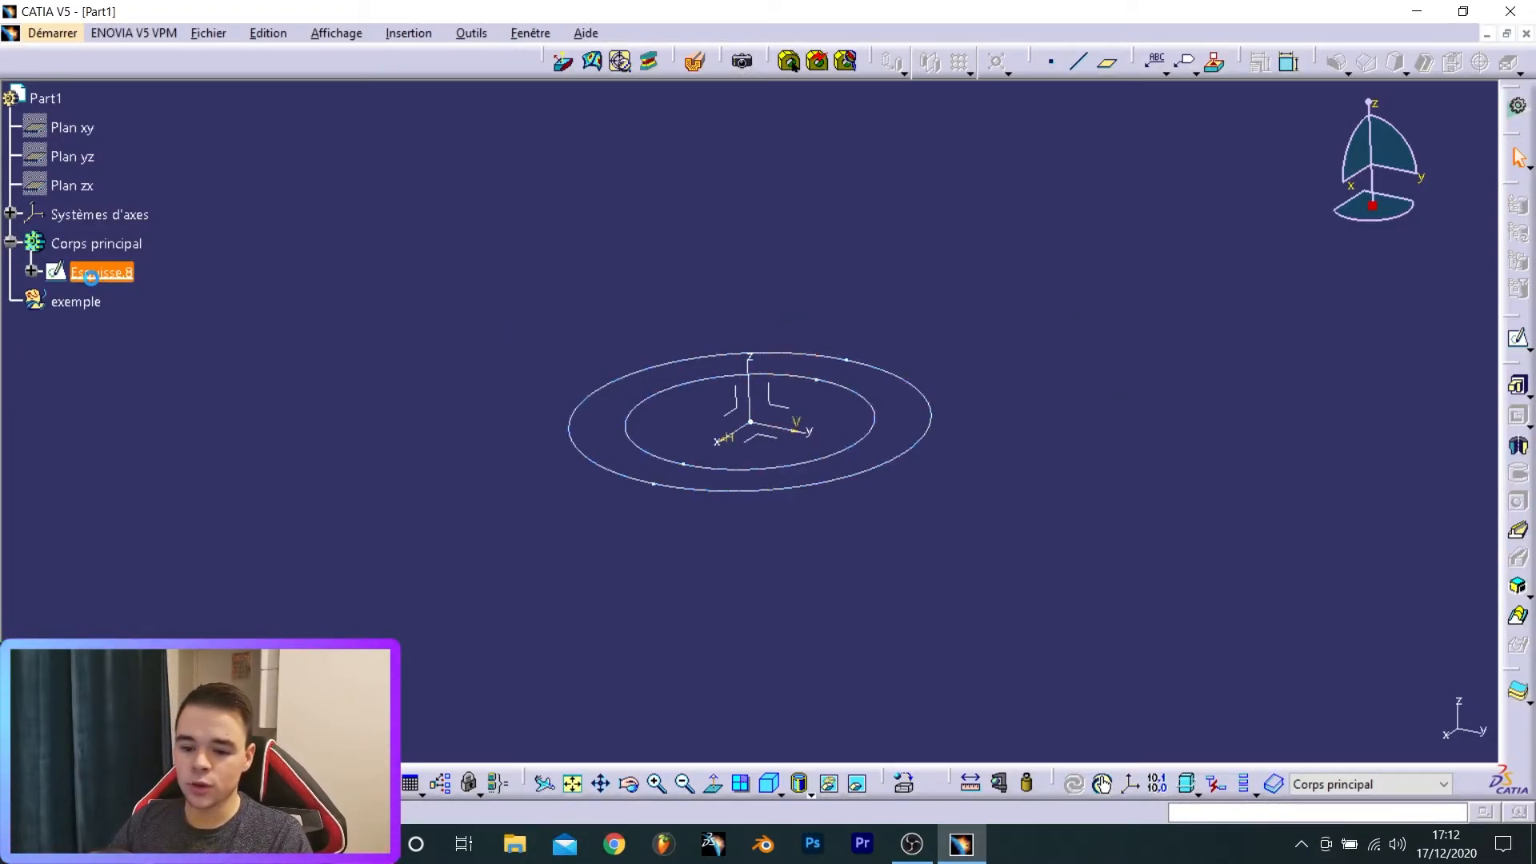
click(1516, 387)
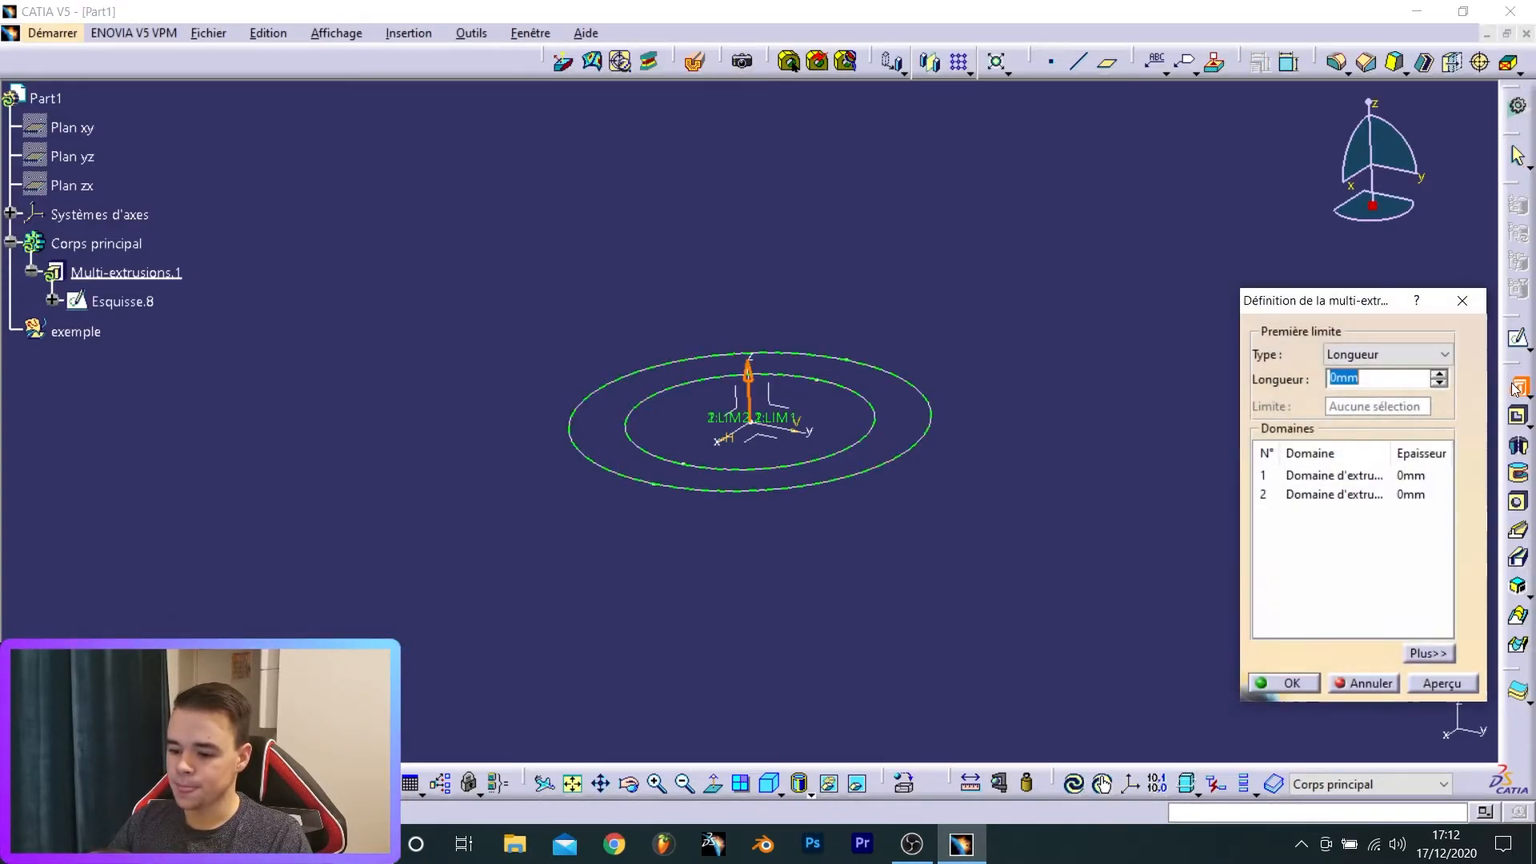
click(1322, 477)
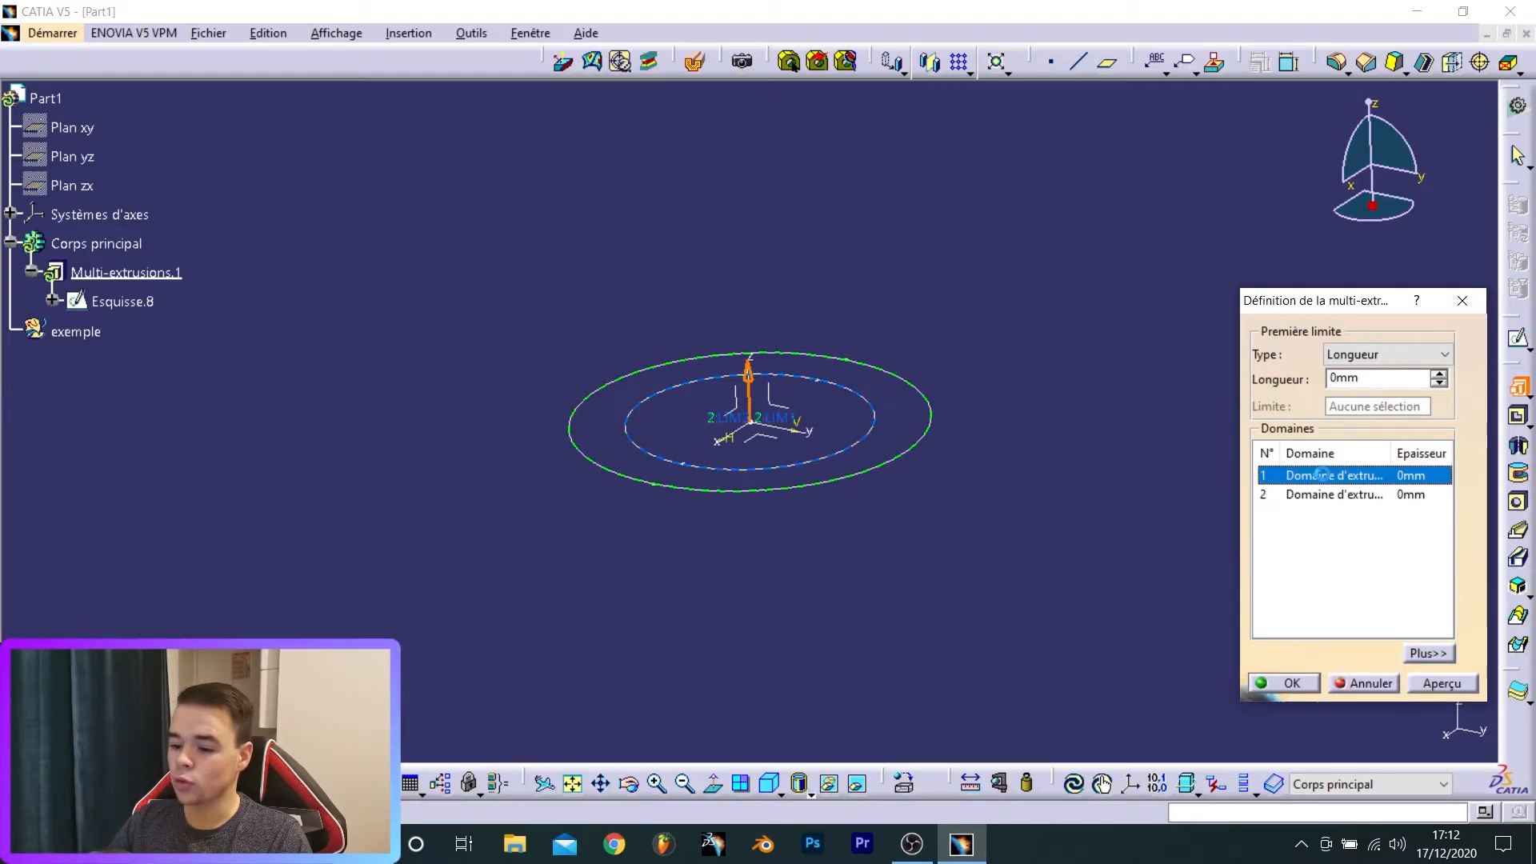
click(1324, 496)
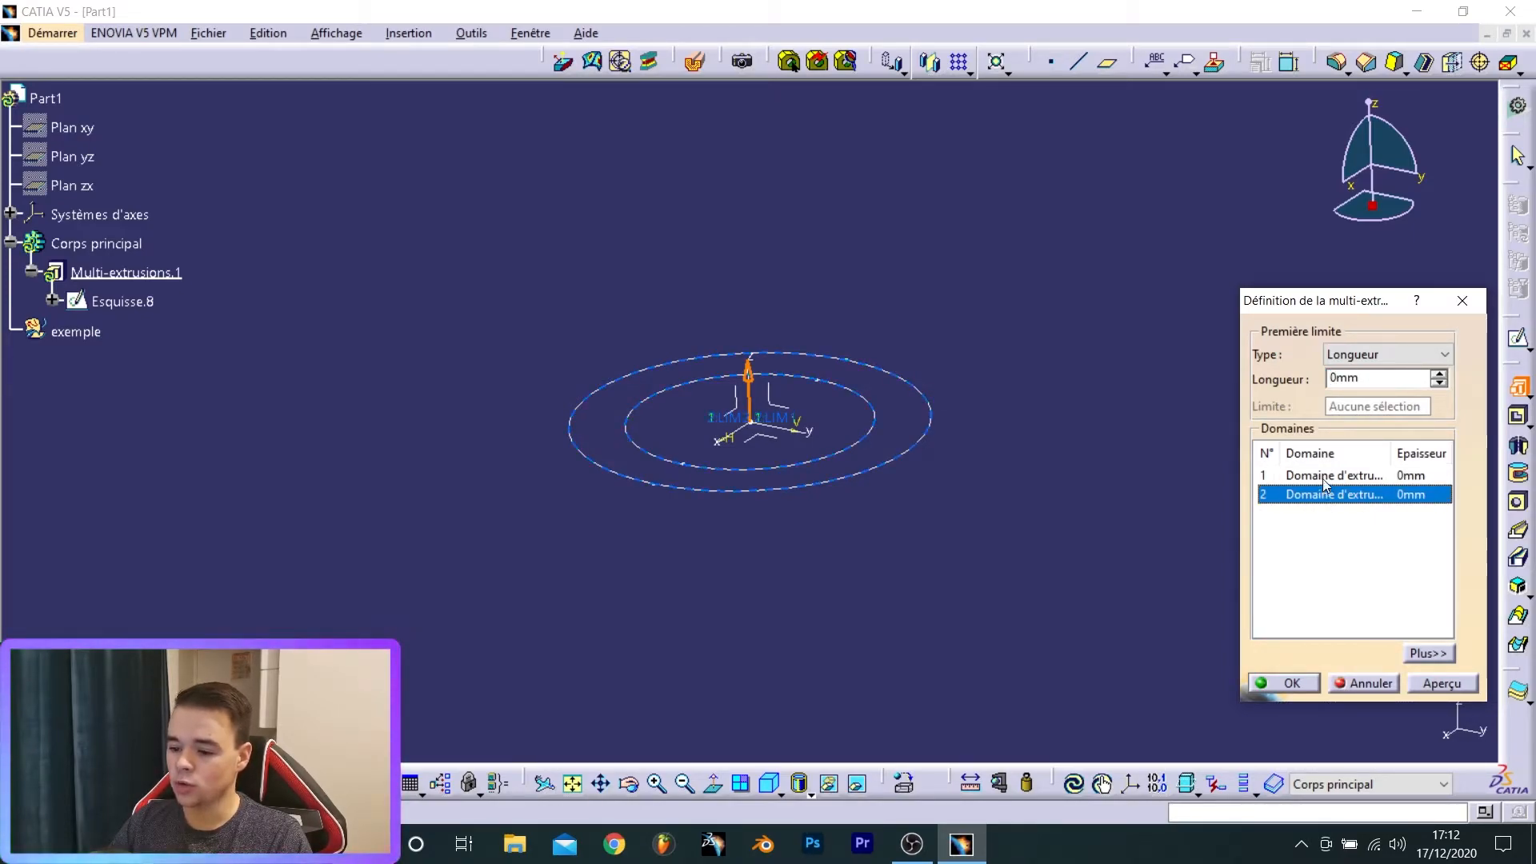
click(1321, 475)
double_click(1354, 376)
text(20)
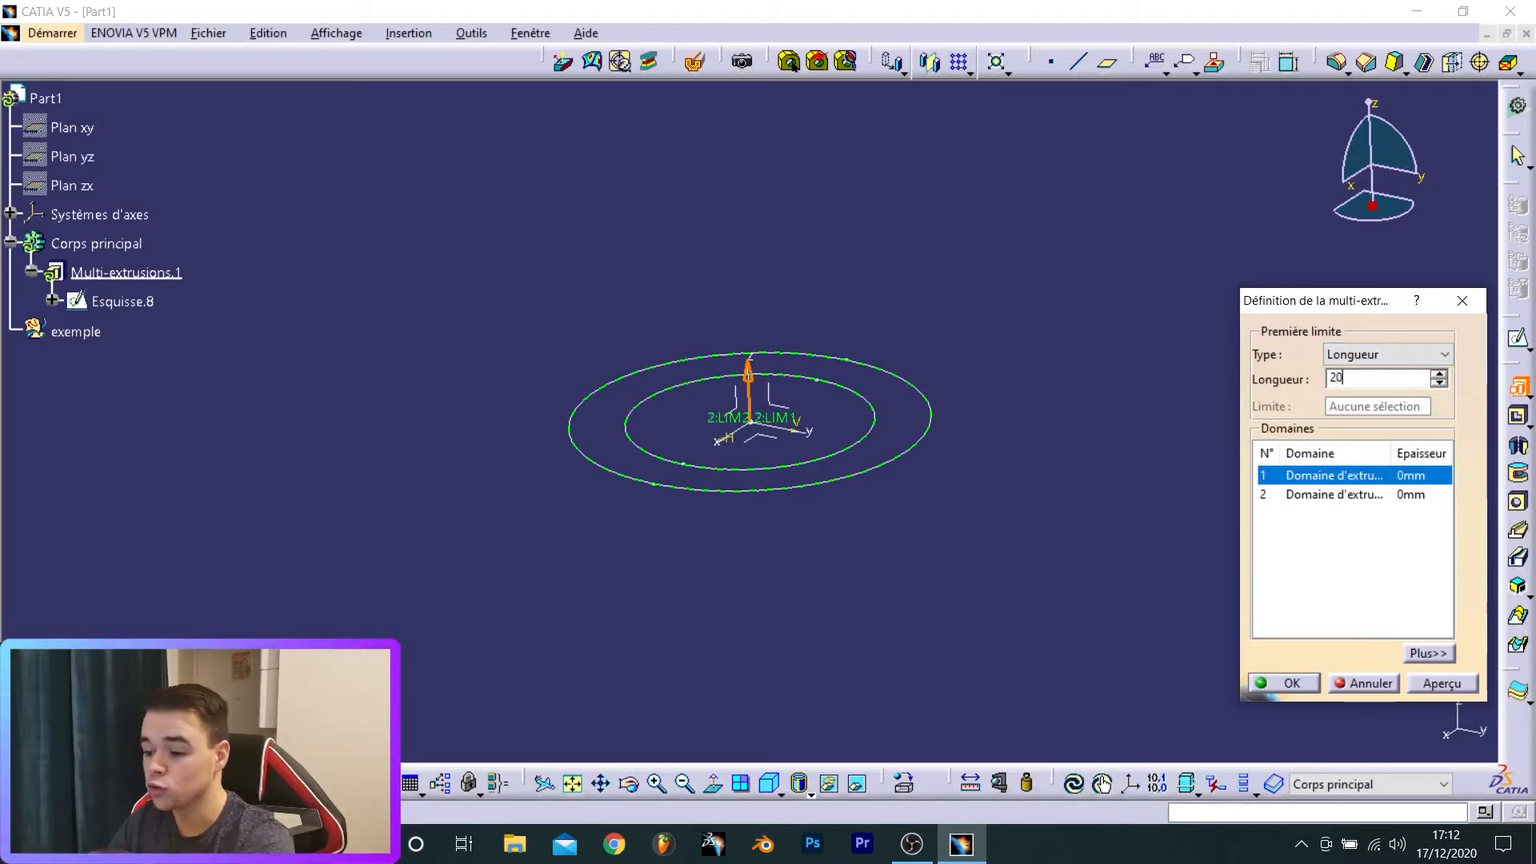
key(Return)
- Set the second domain, the ring between the circles, to a length of 10 mm and accept the multi-extrusion
click(1332, 495)
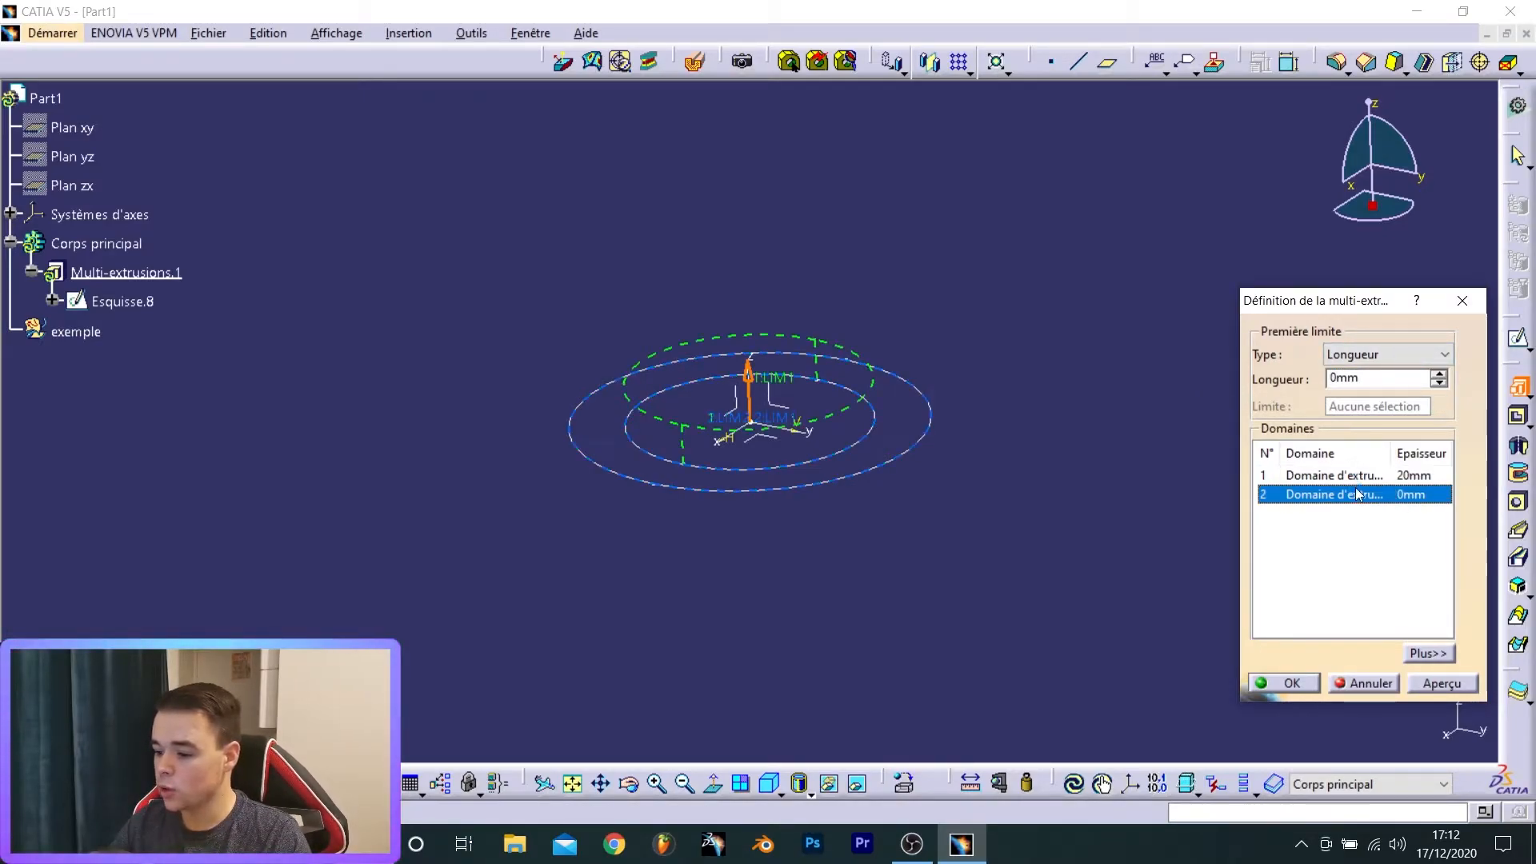
double_click(1370, 380)
text(10)
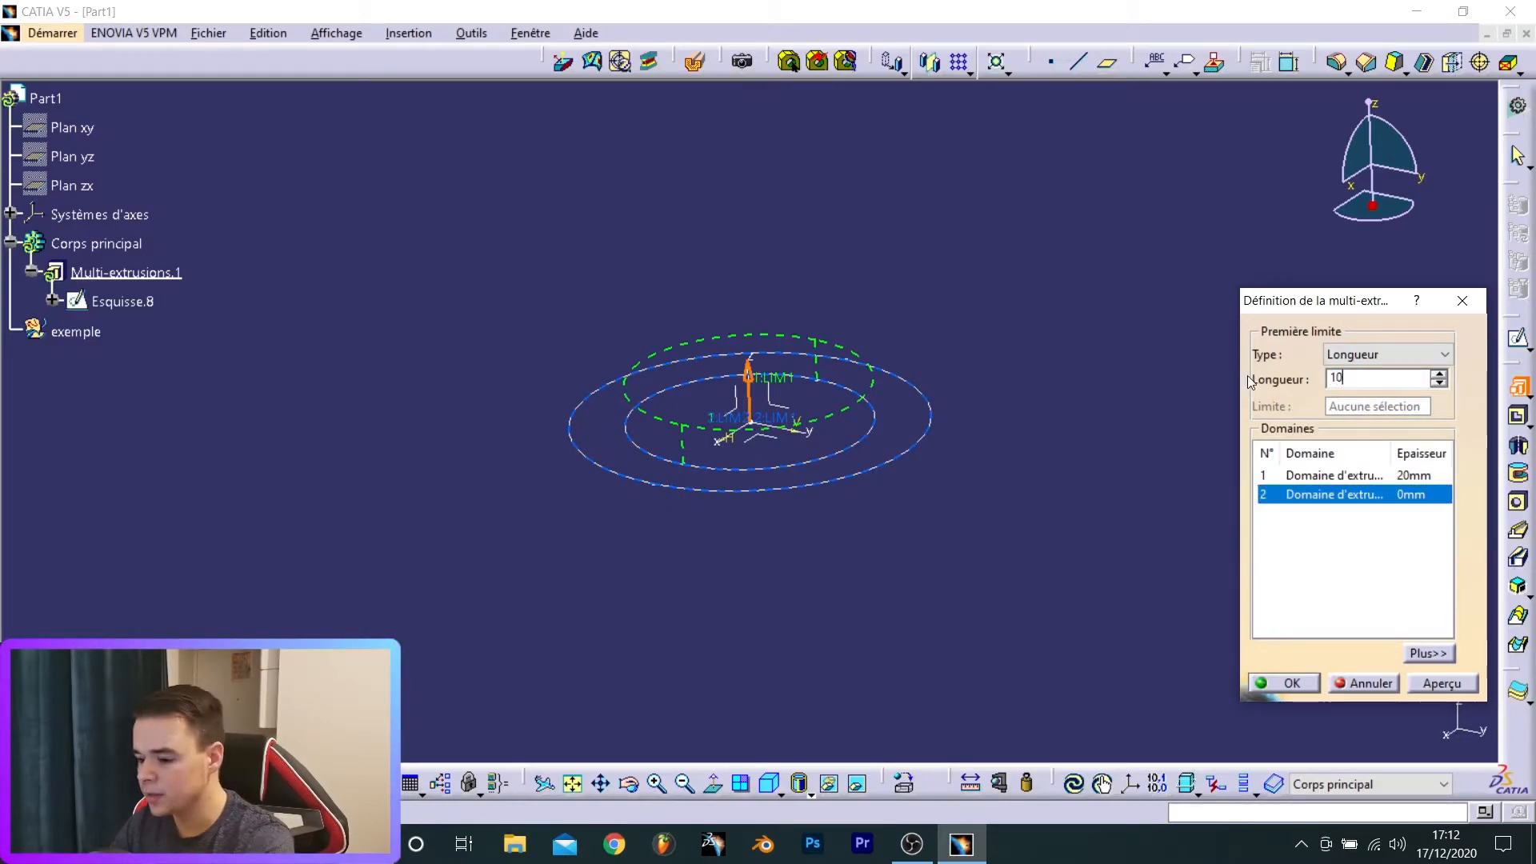
key(Return)
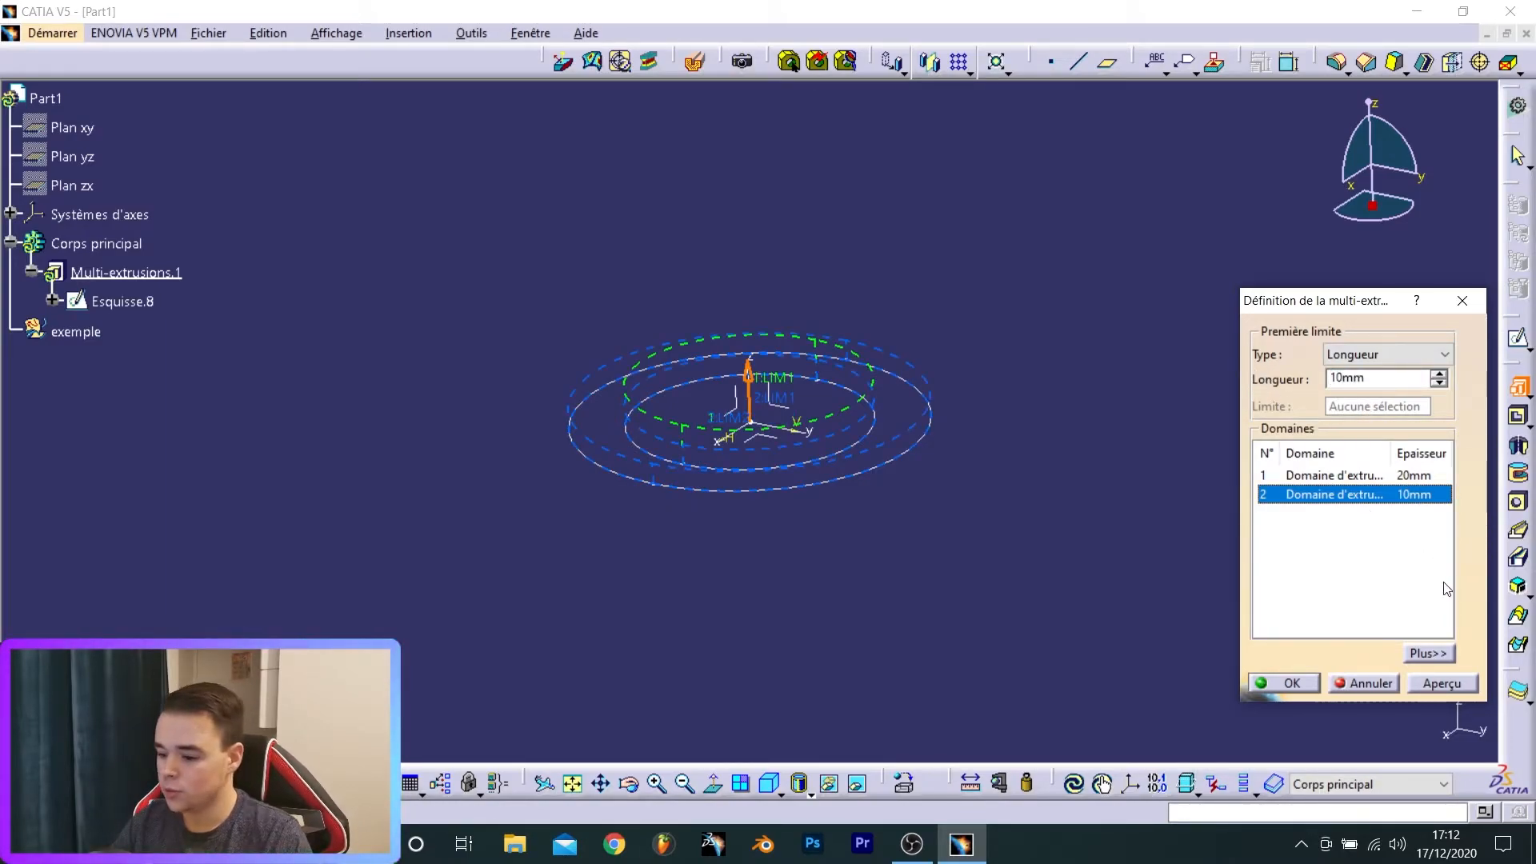
click(1444, 683)
click(1284, 682)
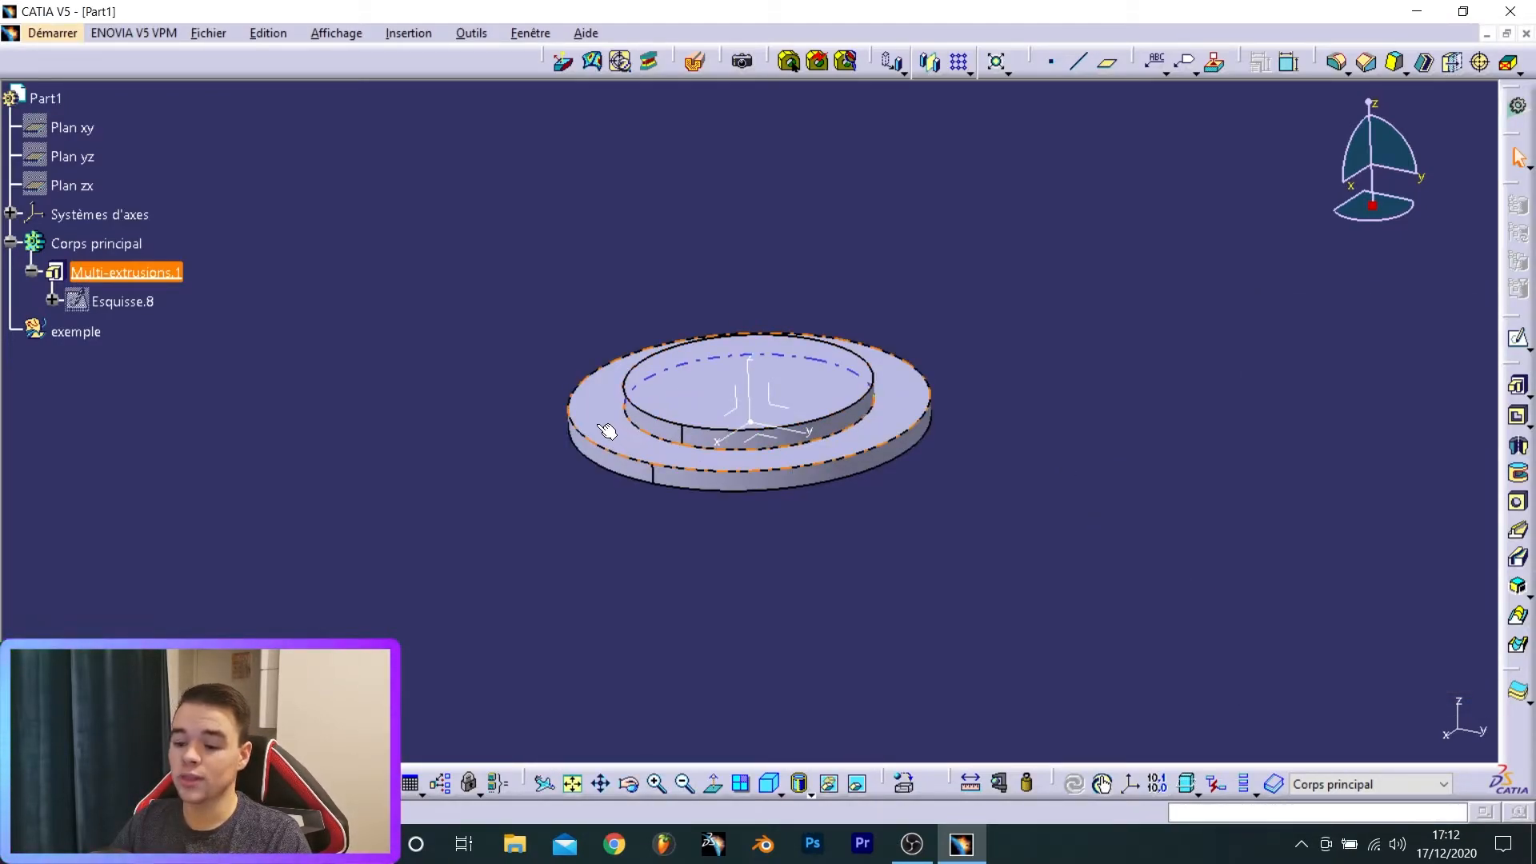
click(607, 195)
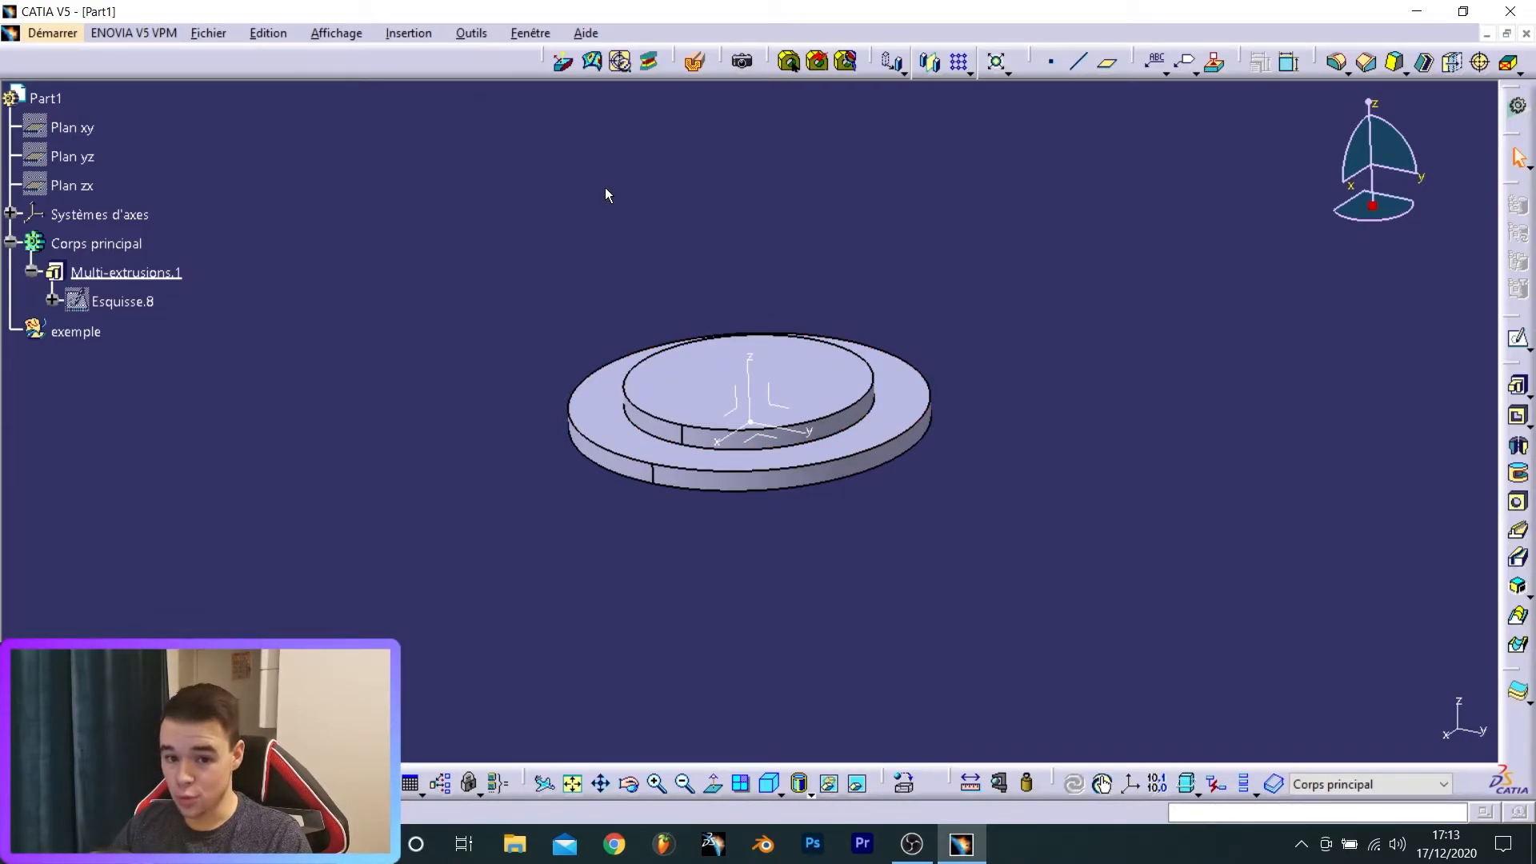
- Sketch a small circle on the yz plane, centred on the horizontal axis away from the origin, and exit the sketch
click(1530, 429)
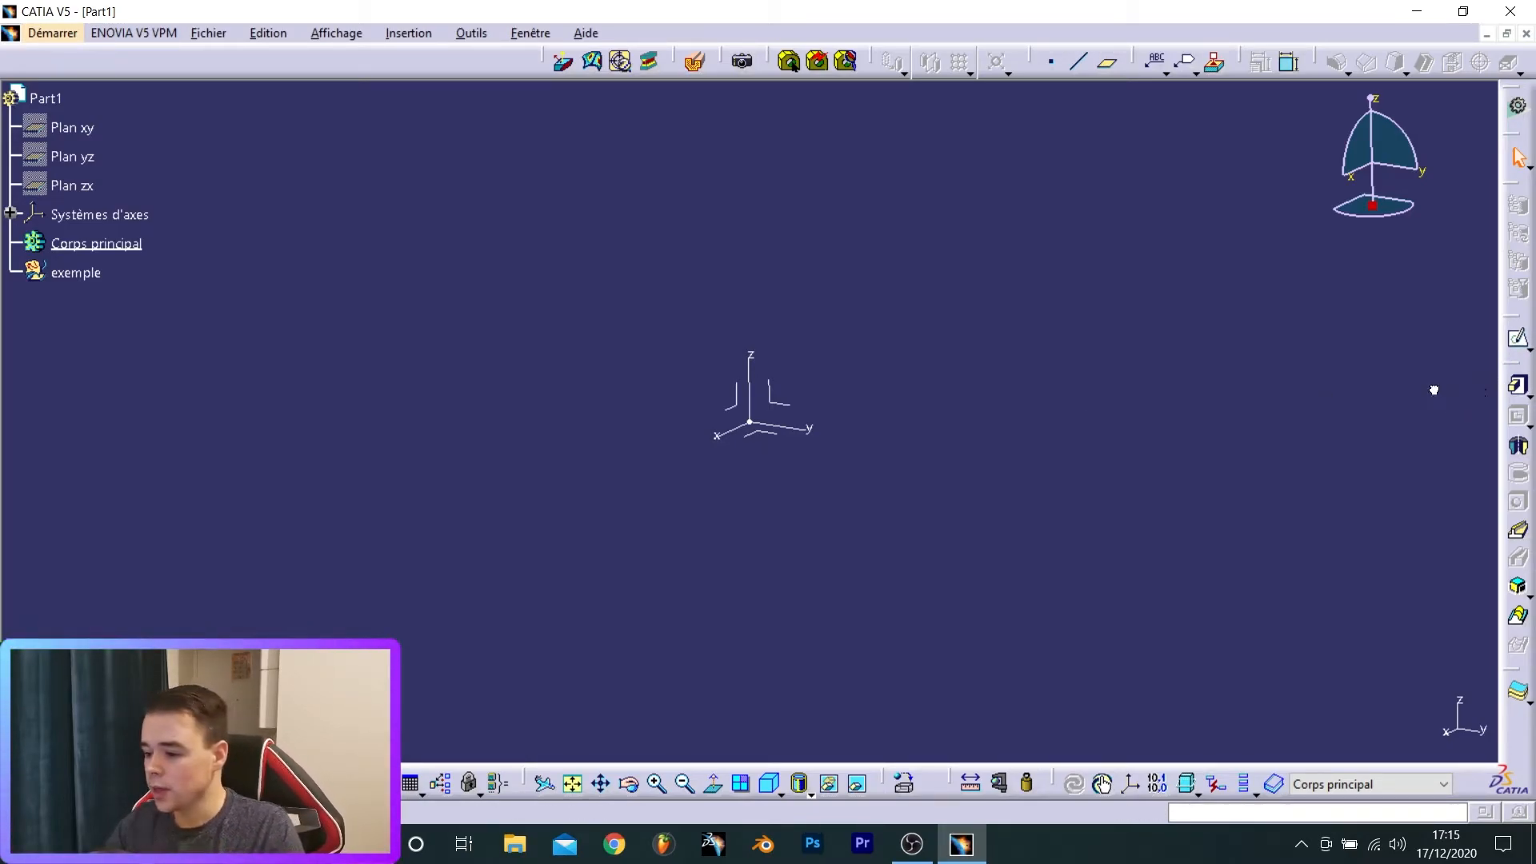
click(1518, 340)
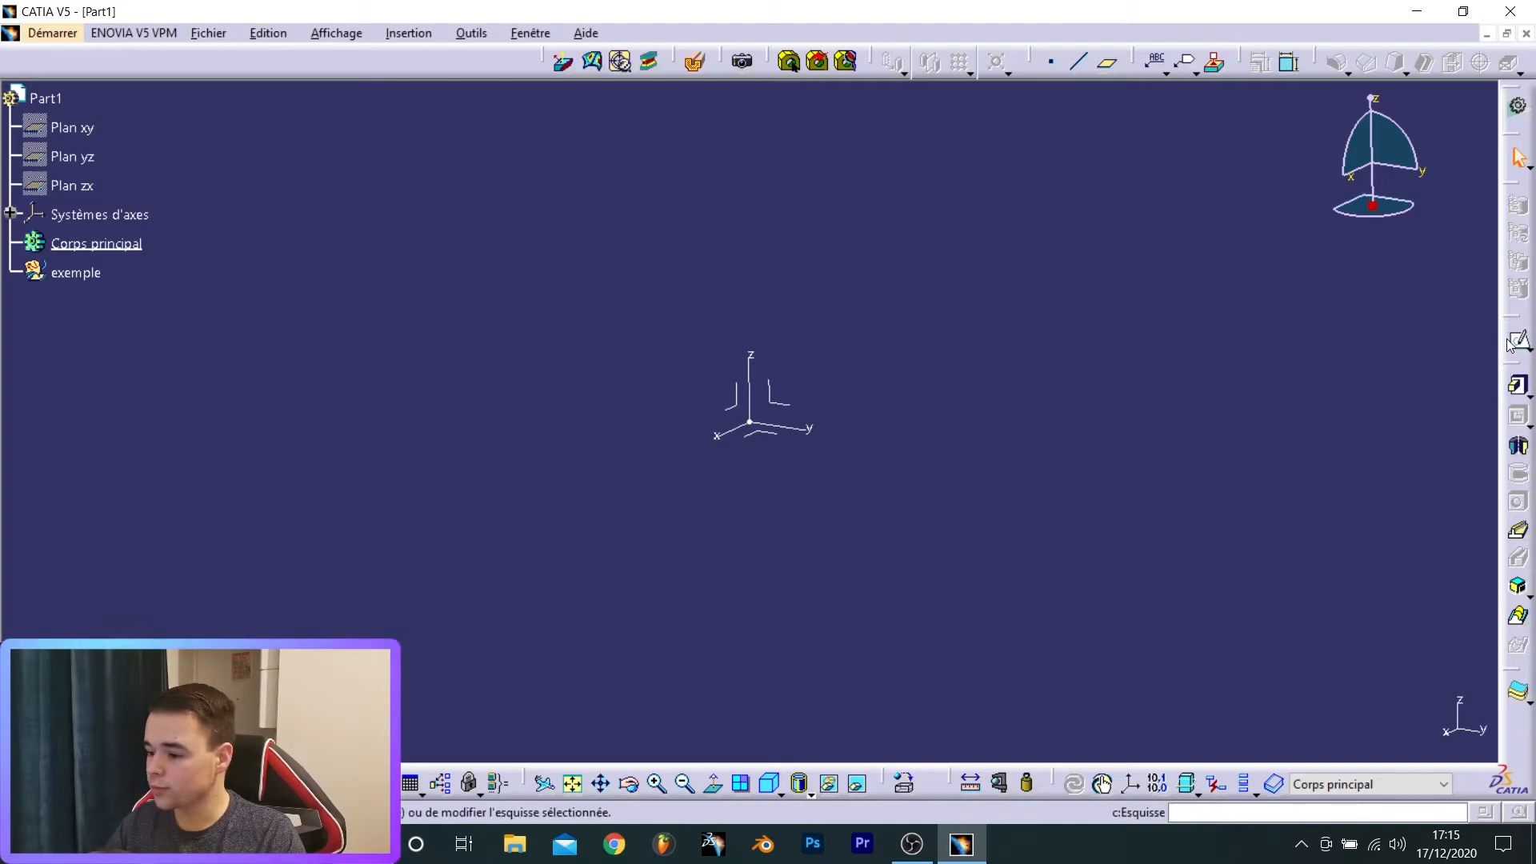
click(776, 409)
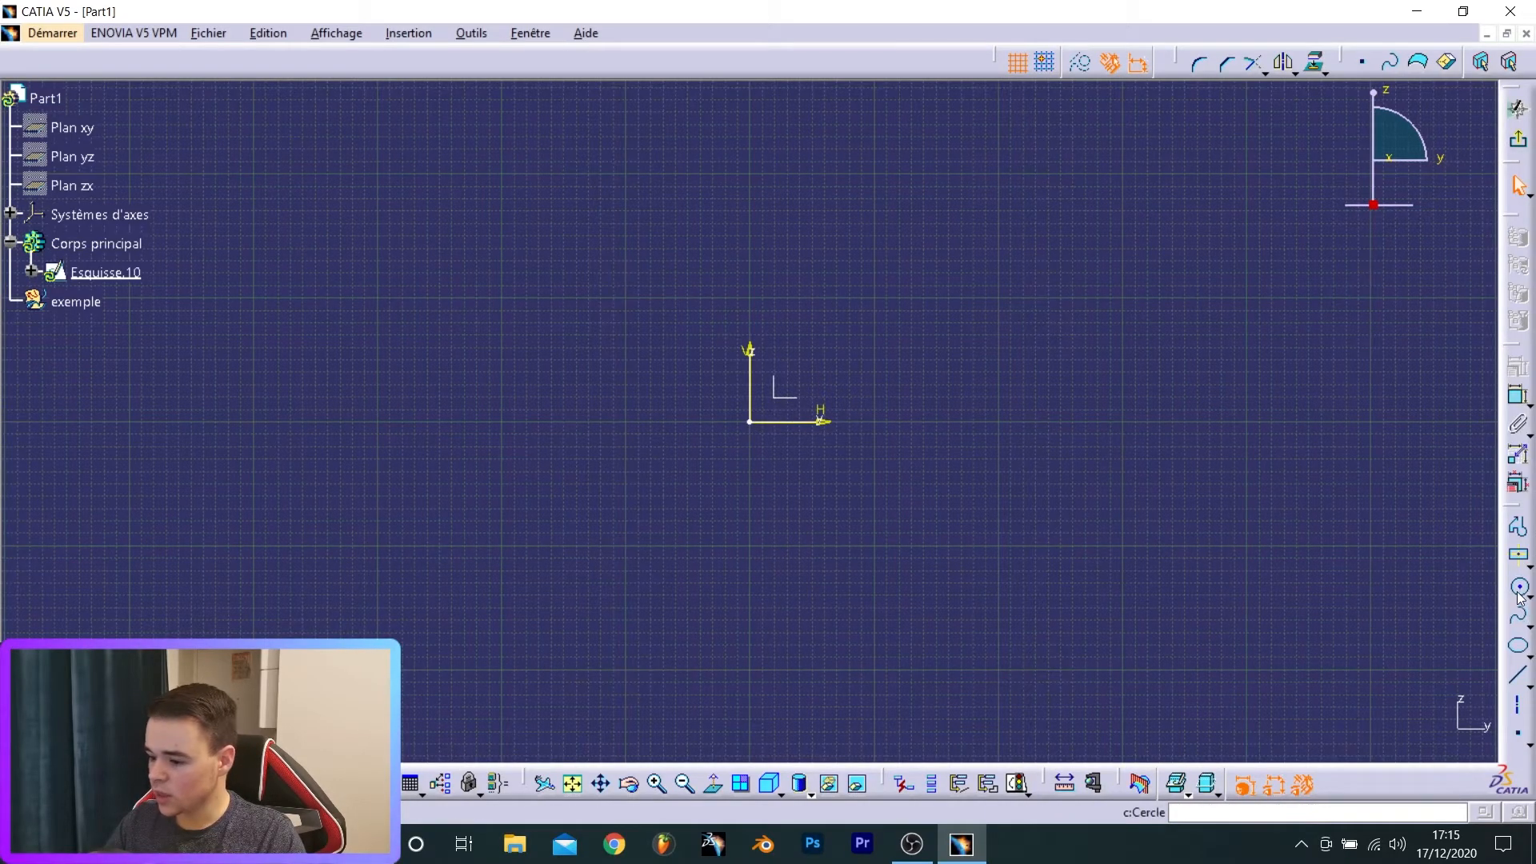
click(1519, 592)
click(905, 420)
click(919, 406)
middle_drag(974, 490, 984, 408)
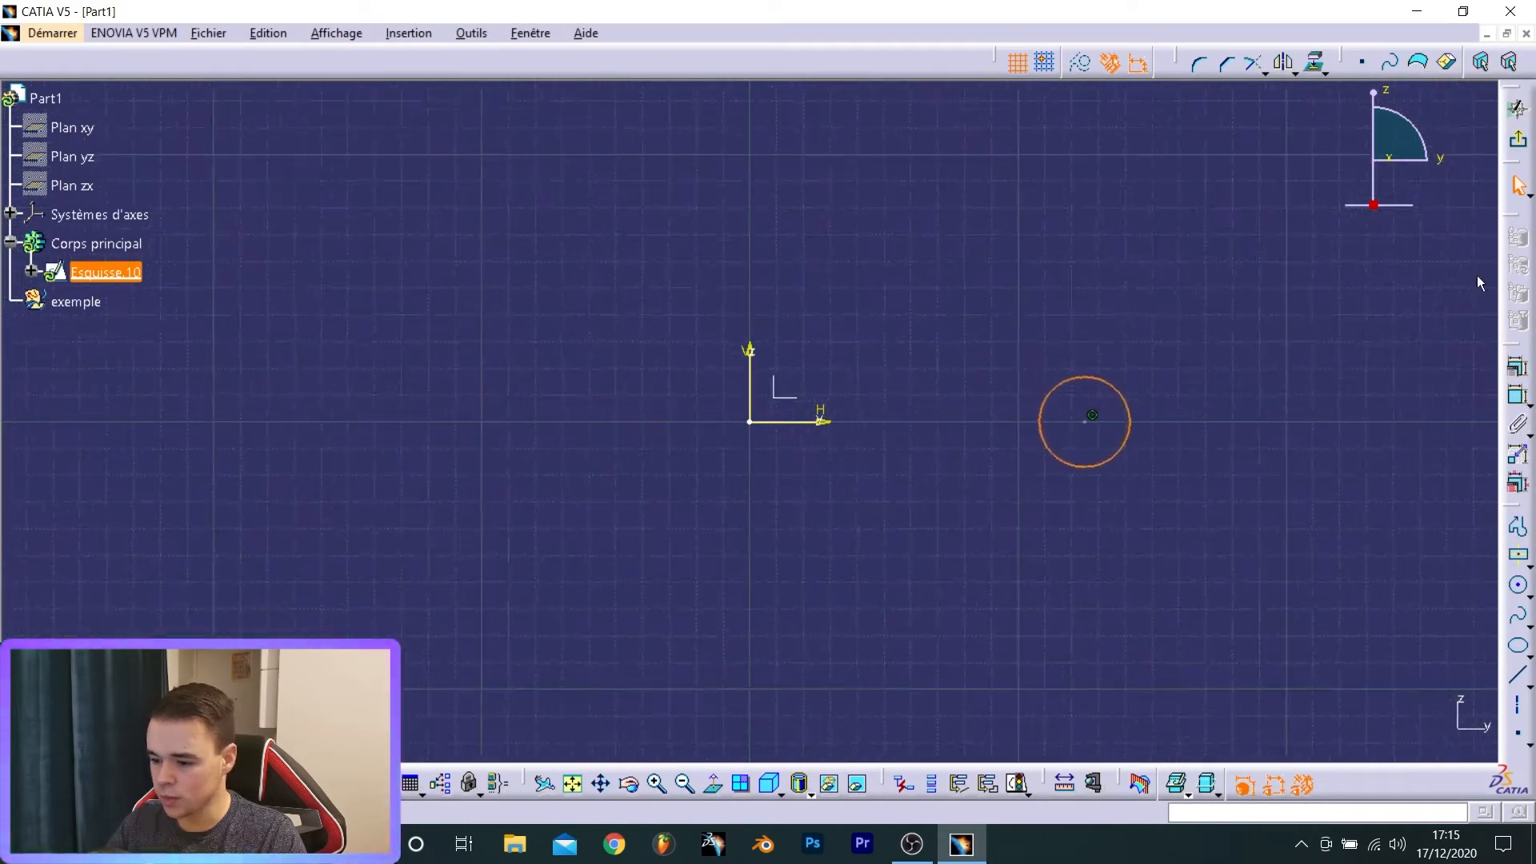
click(1518, 140)
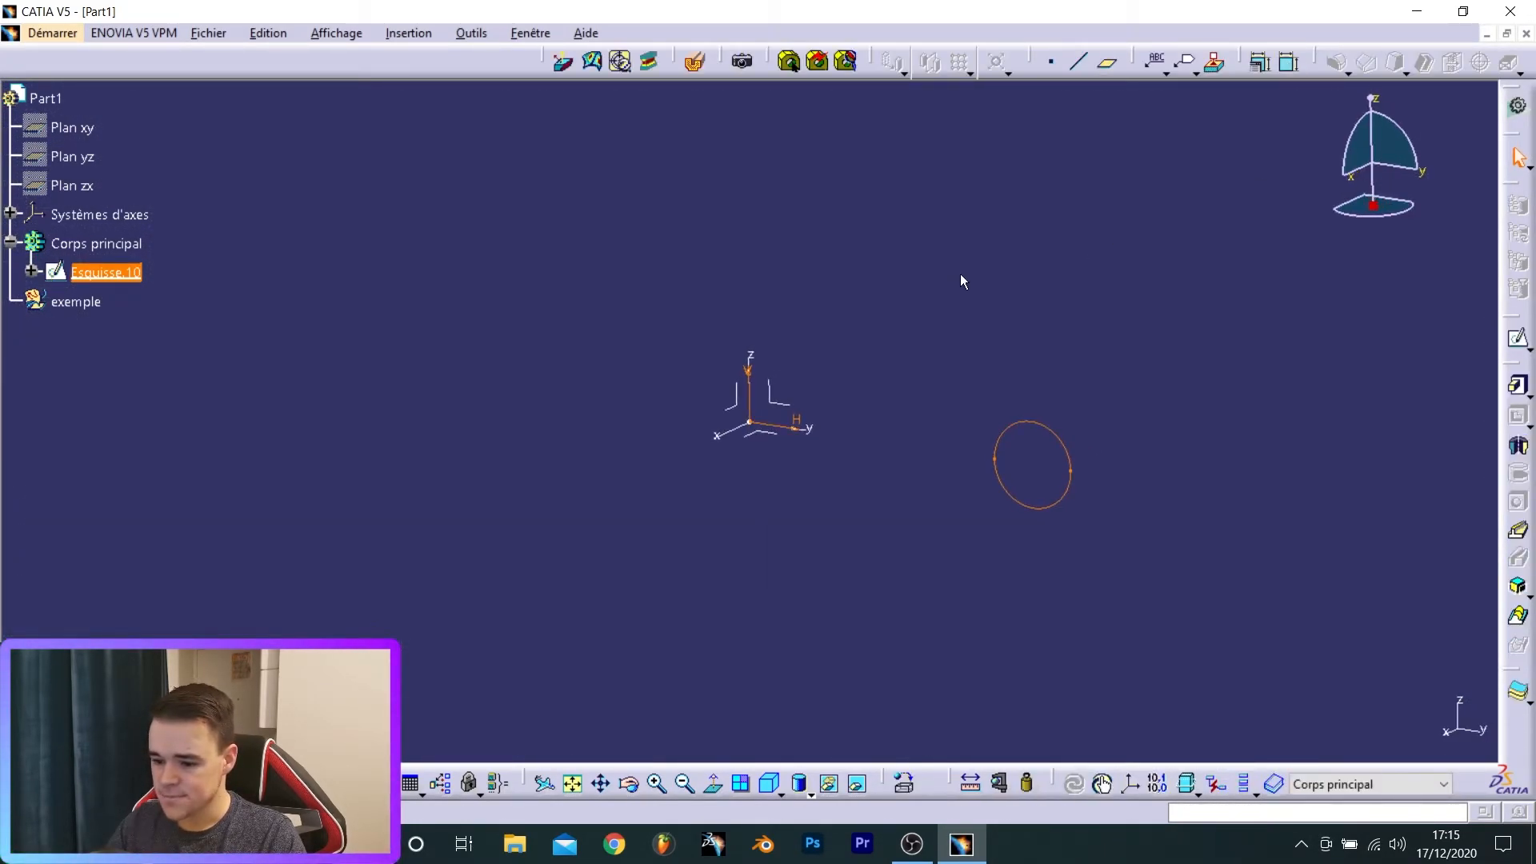
click(928, 293)
- Revolve the circle of Esquisse.10 by 360 degrees about the Z axis of the absolute axis system to form a torus
click(1520, 450)
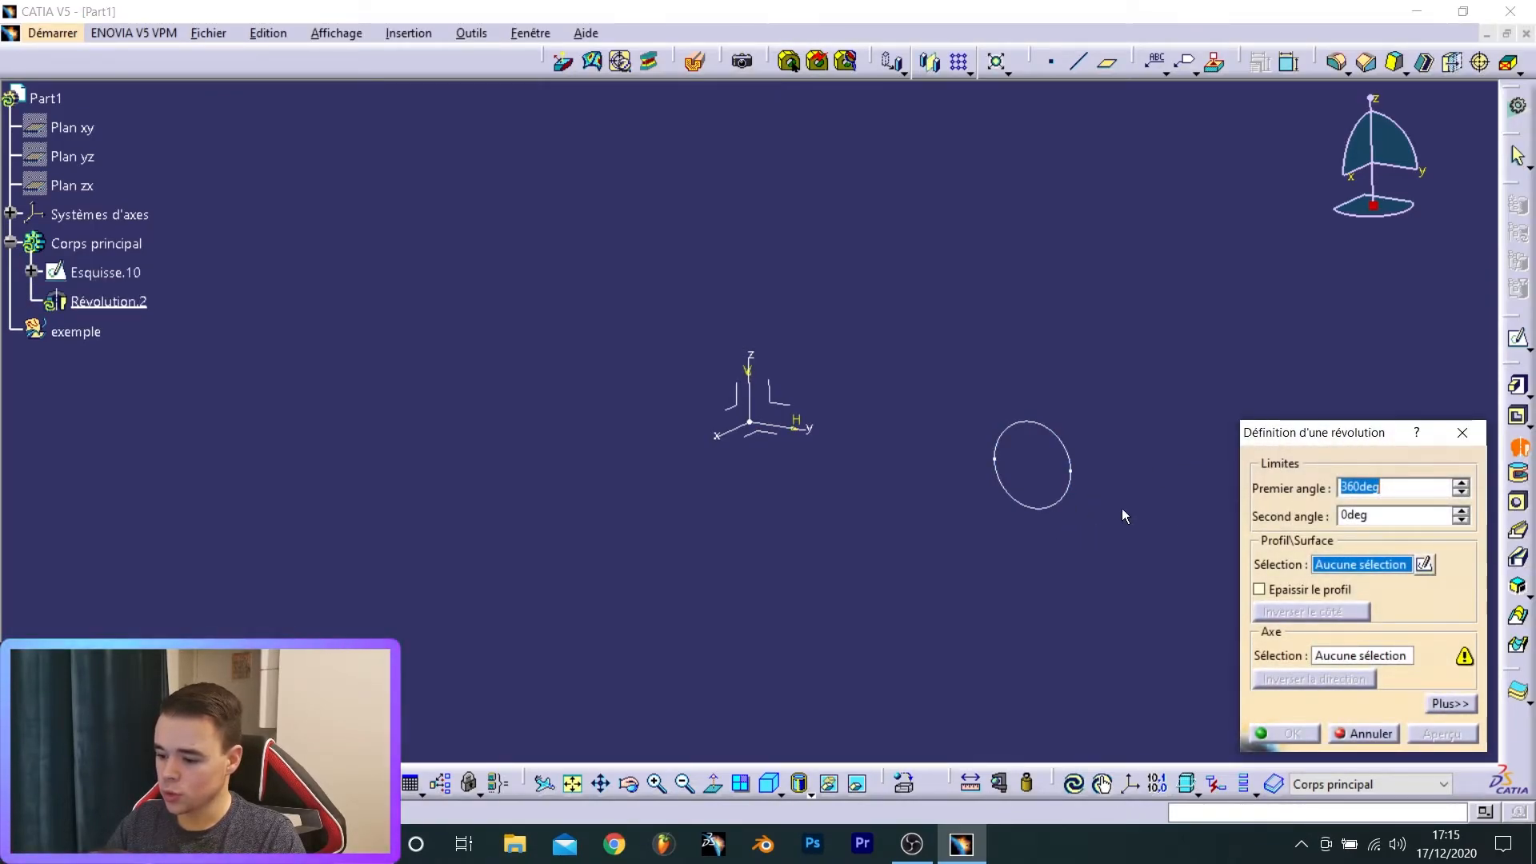
click(1069, 461)
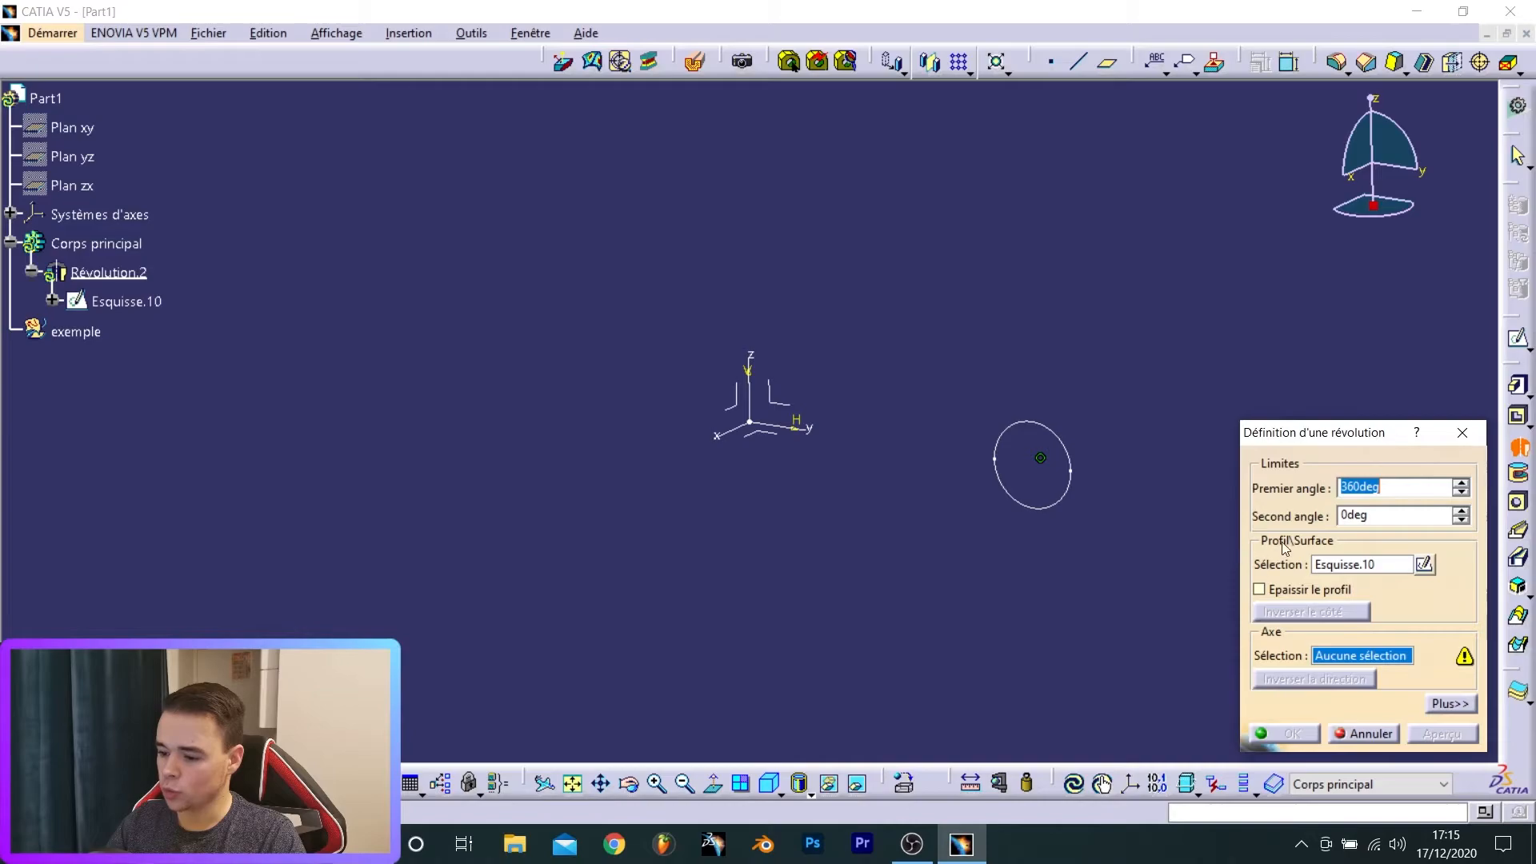
click(752, 364)
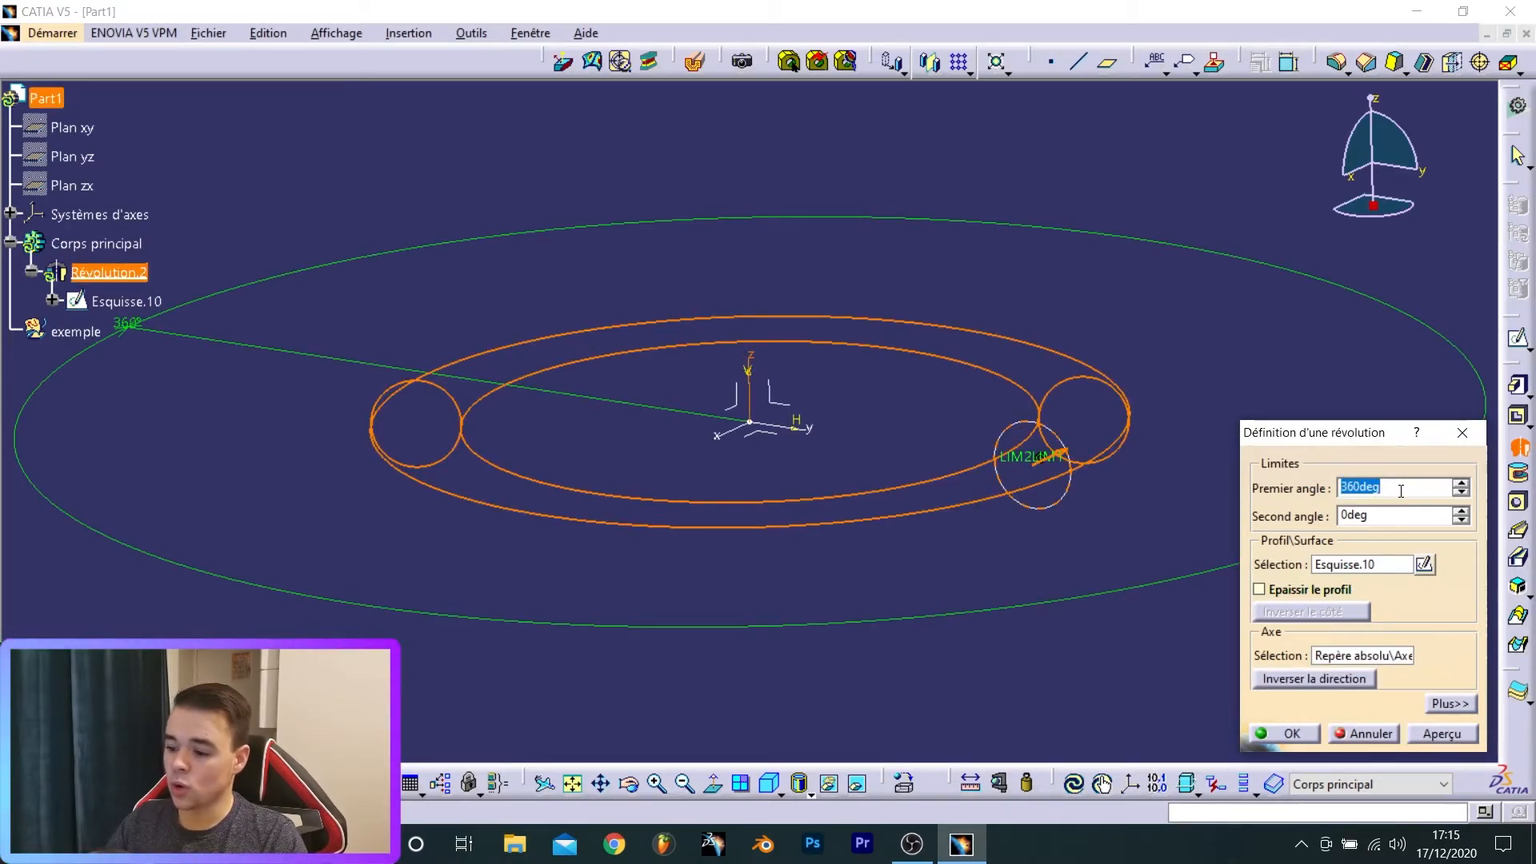
scroll(817, 432, down, 3)
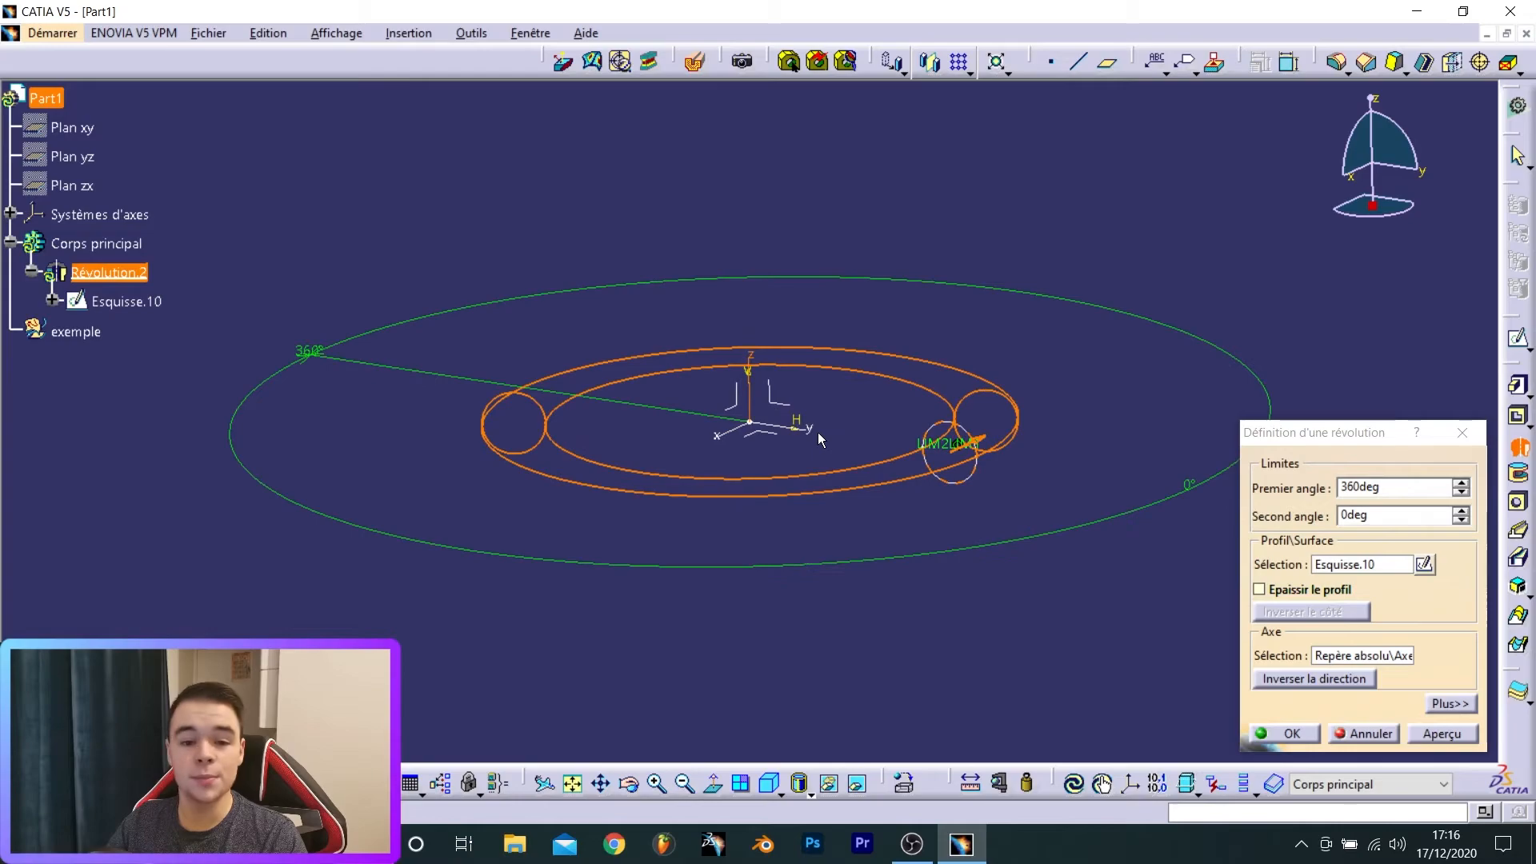
middle_drag(818, 417, 764, 388)
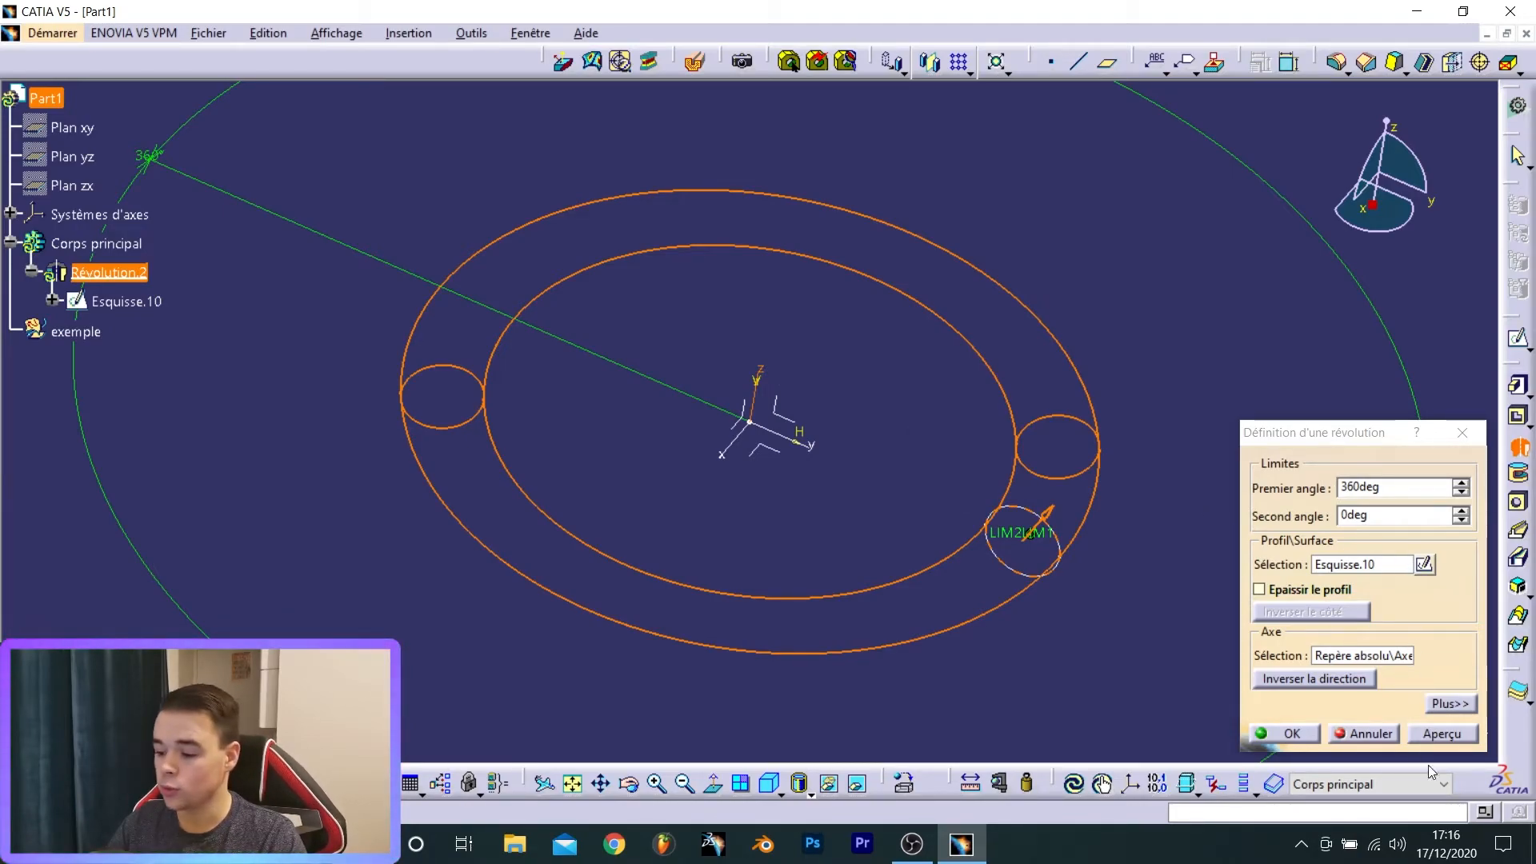
click(1278, 732)
click(856, 371)
middle_drag(858, 373, 893, 397)
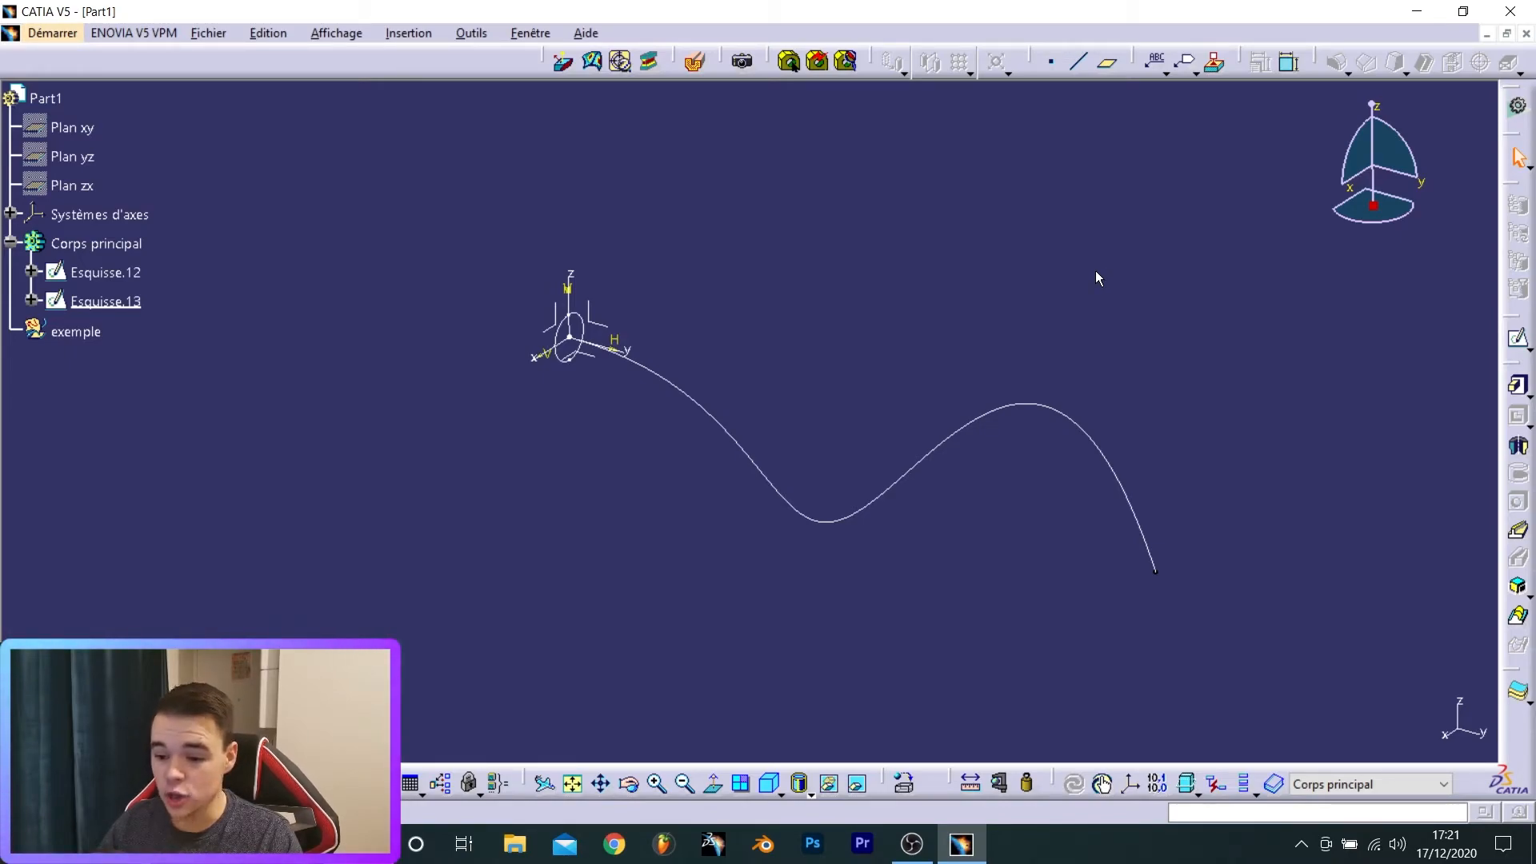
- Start a Nervure with the small circle Esquisse.13 as profile and the wavy curve Esquisse.12 as guide curve
click(567, 340)
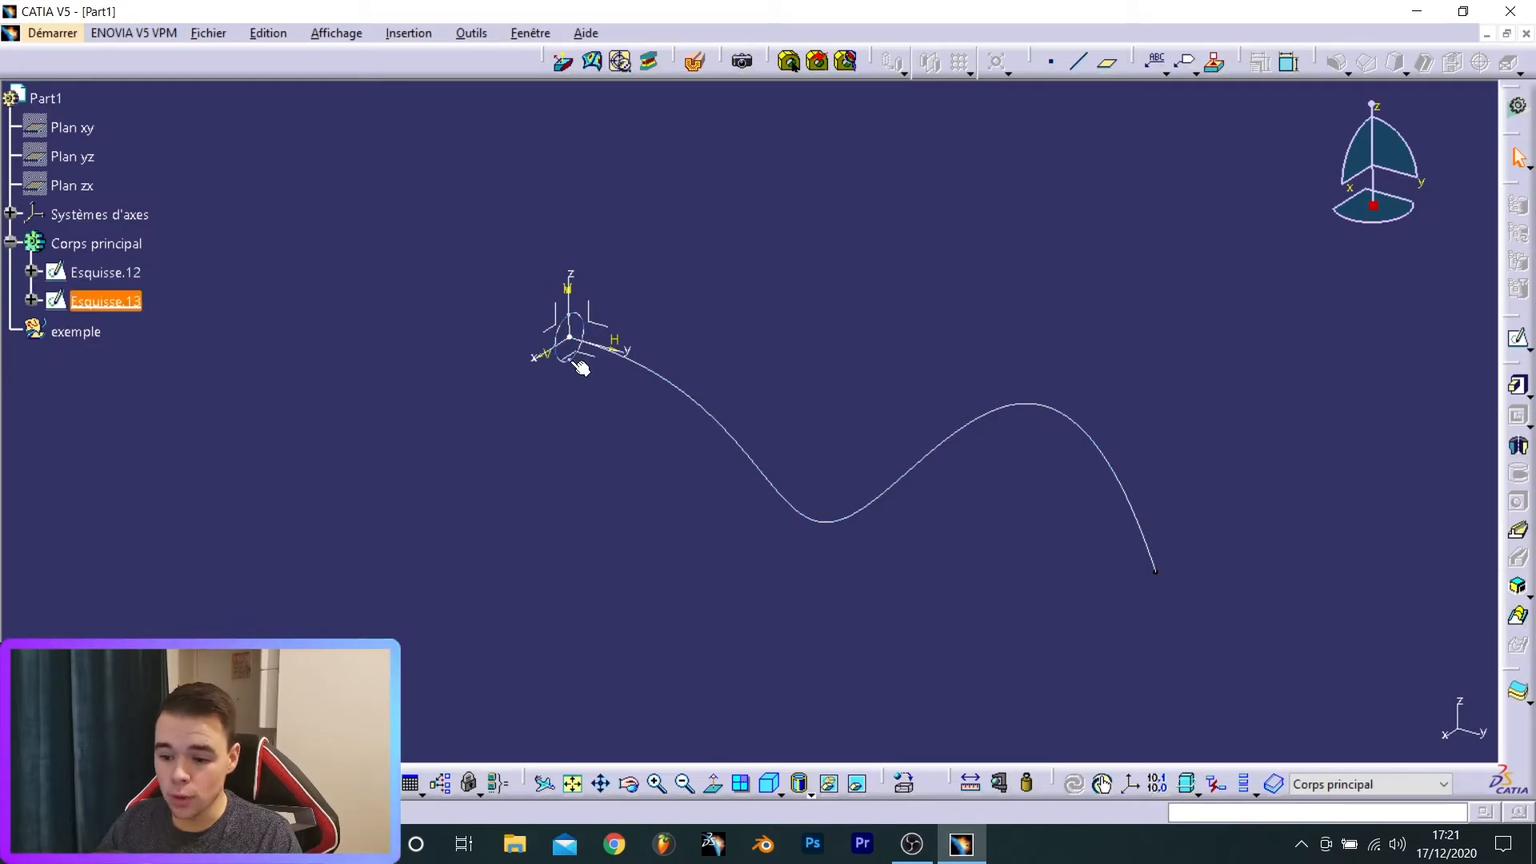
click(563, 344)
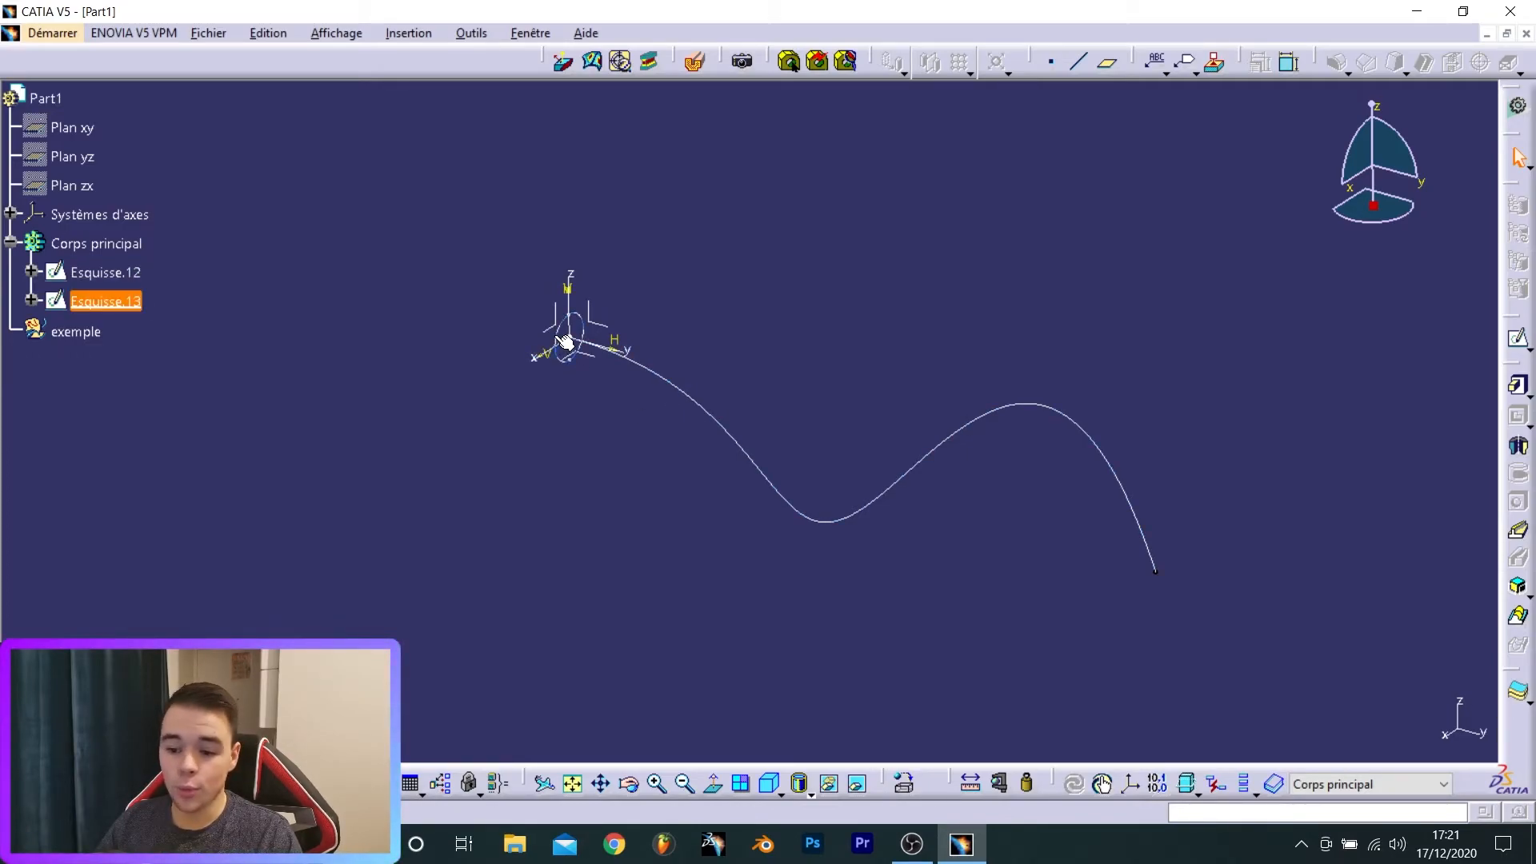
click(720, 416)
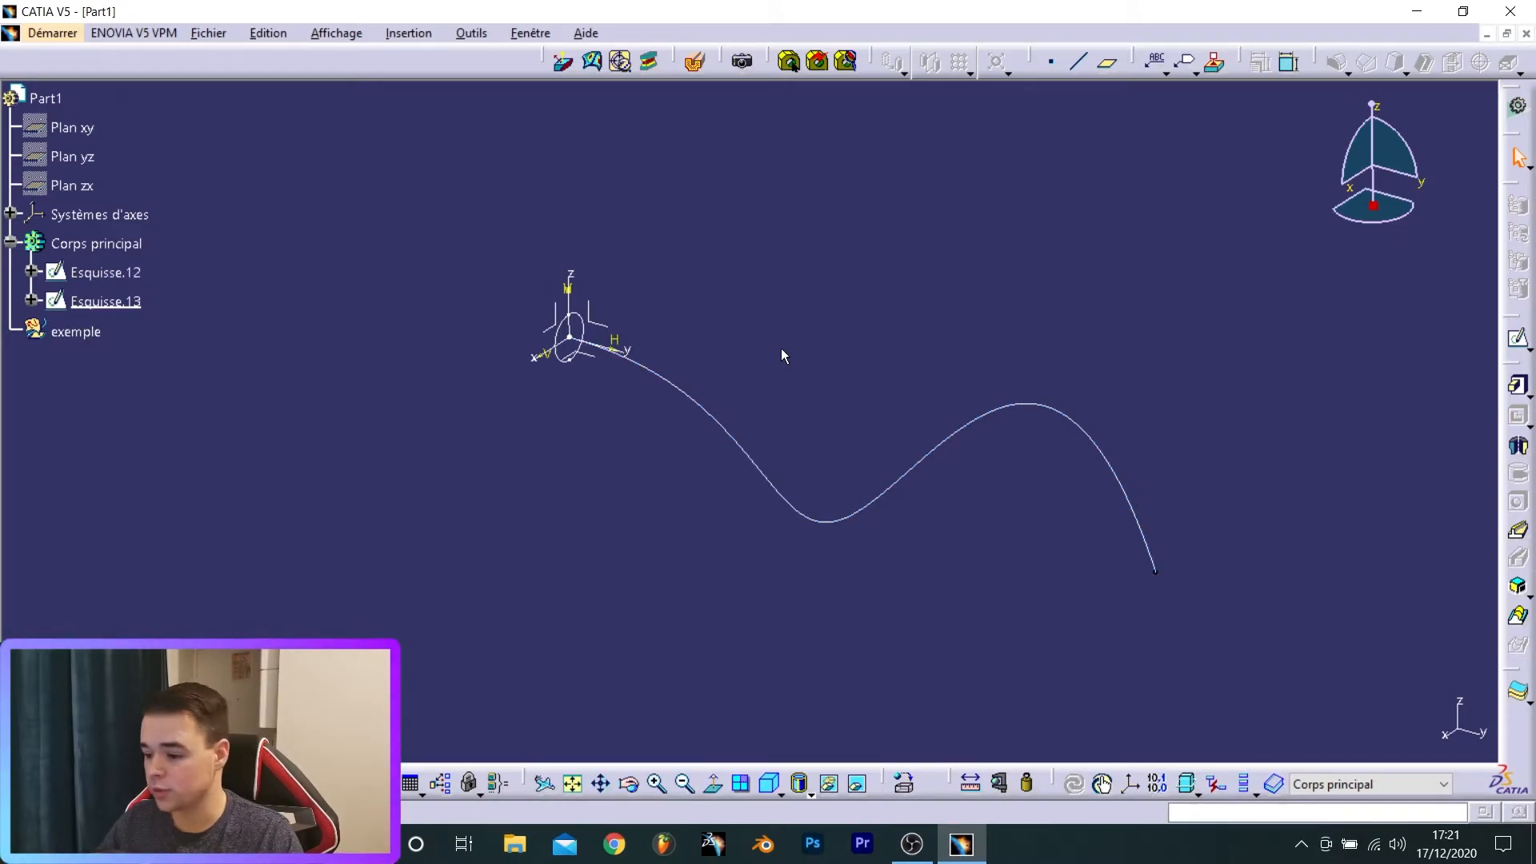
click(1522, 532)
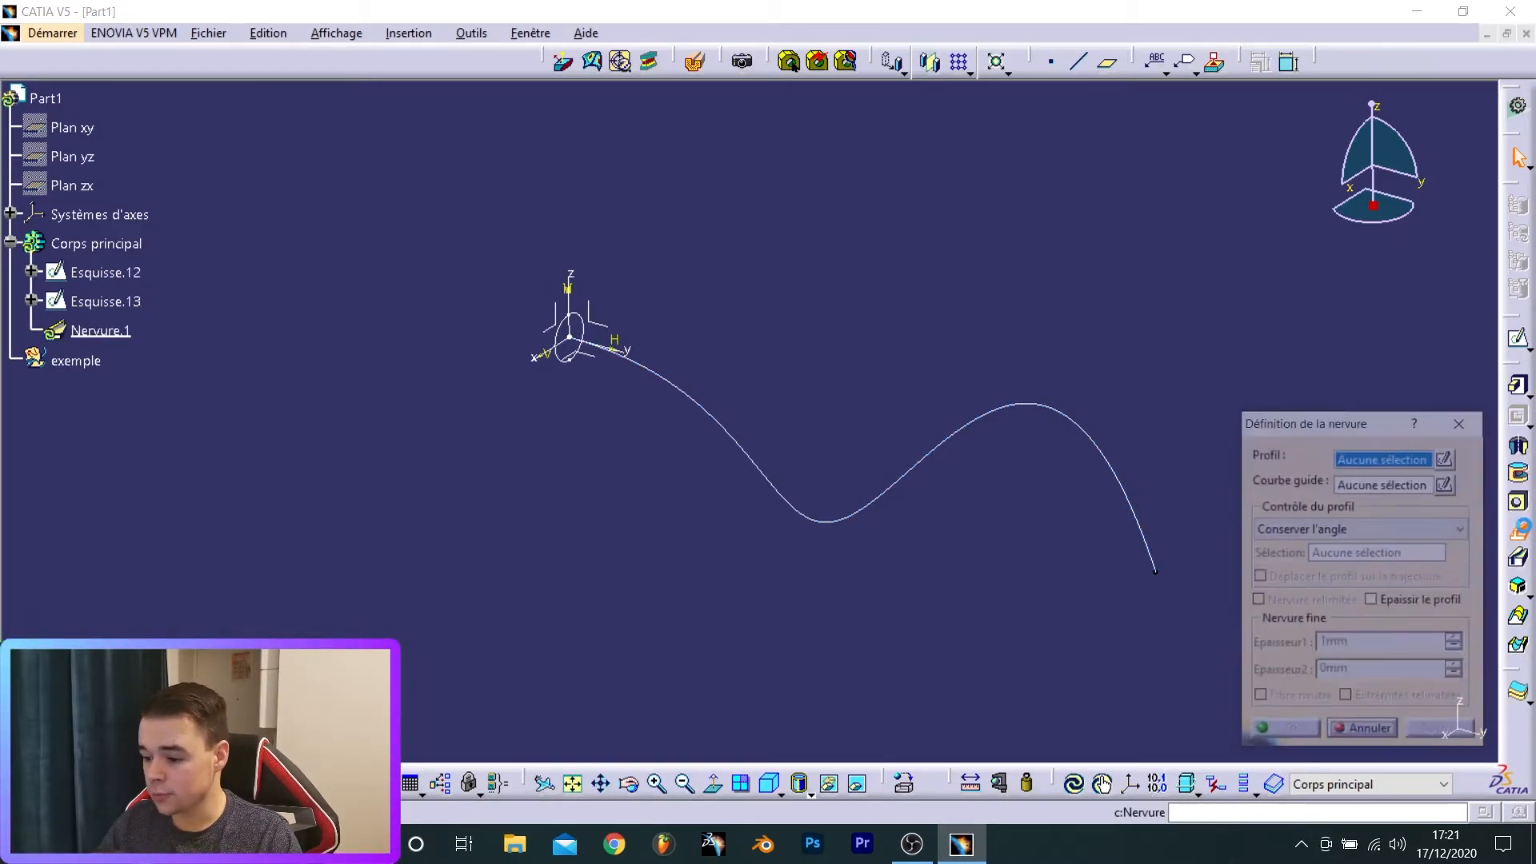
click(564, 339)
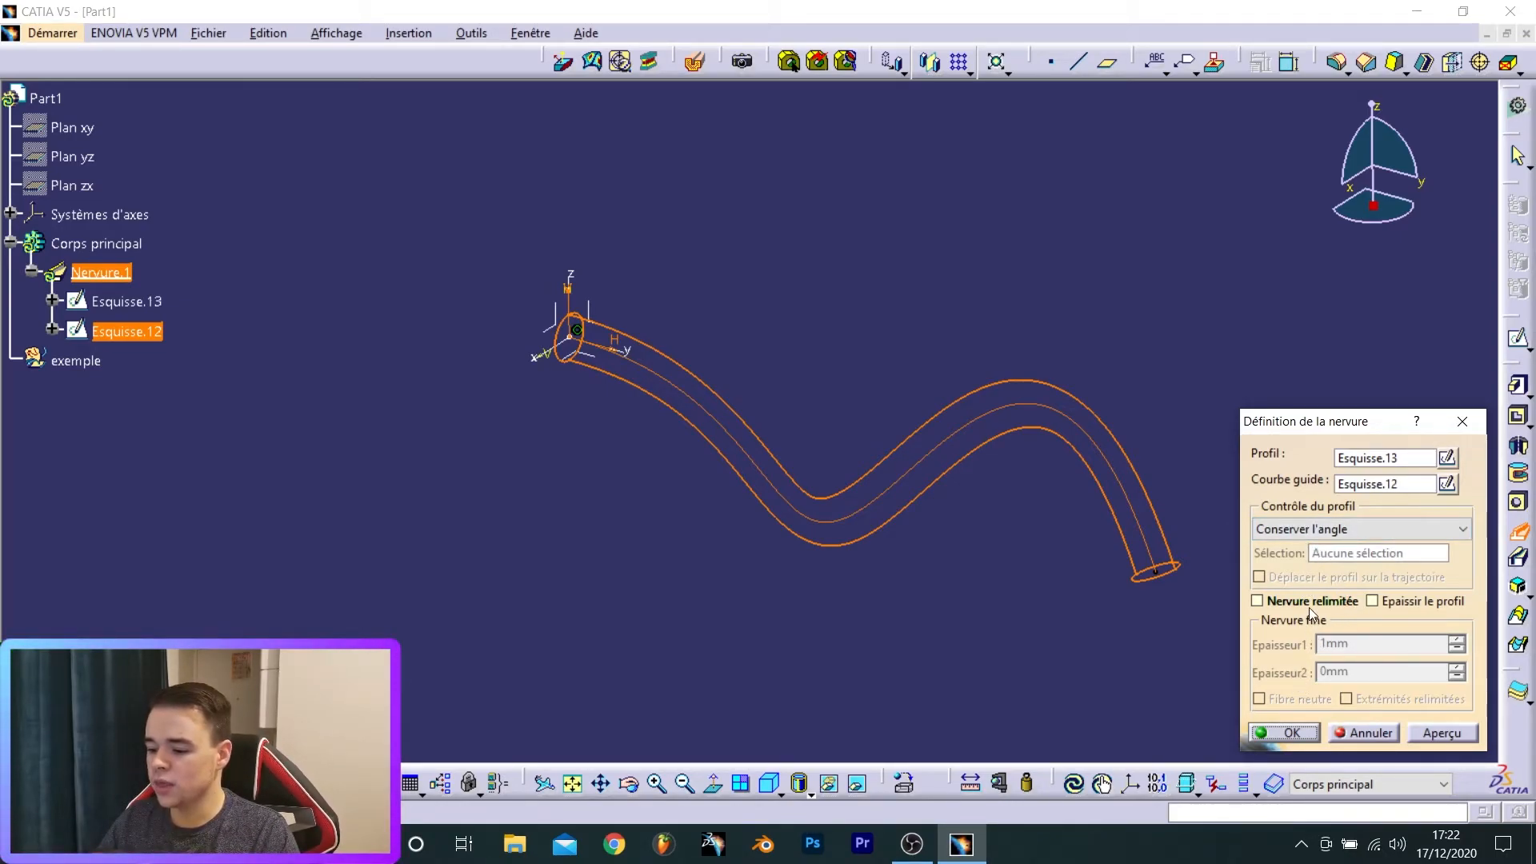
- Thicken the rib profile with Epaisseur1 of 2 mm and Fibre neutre, accept it and inspect the hollow tube
click(1400, 606)
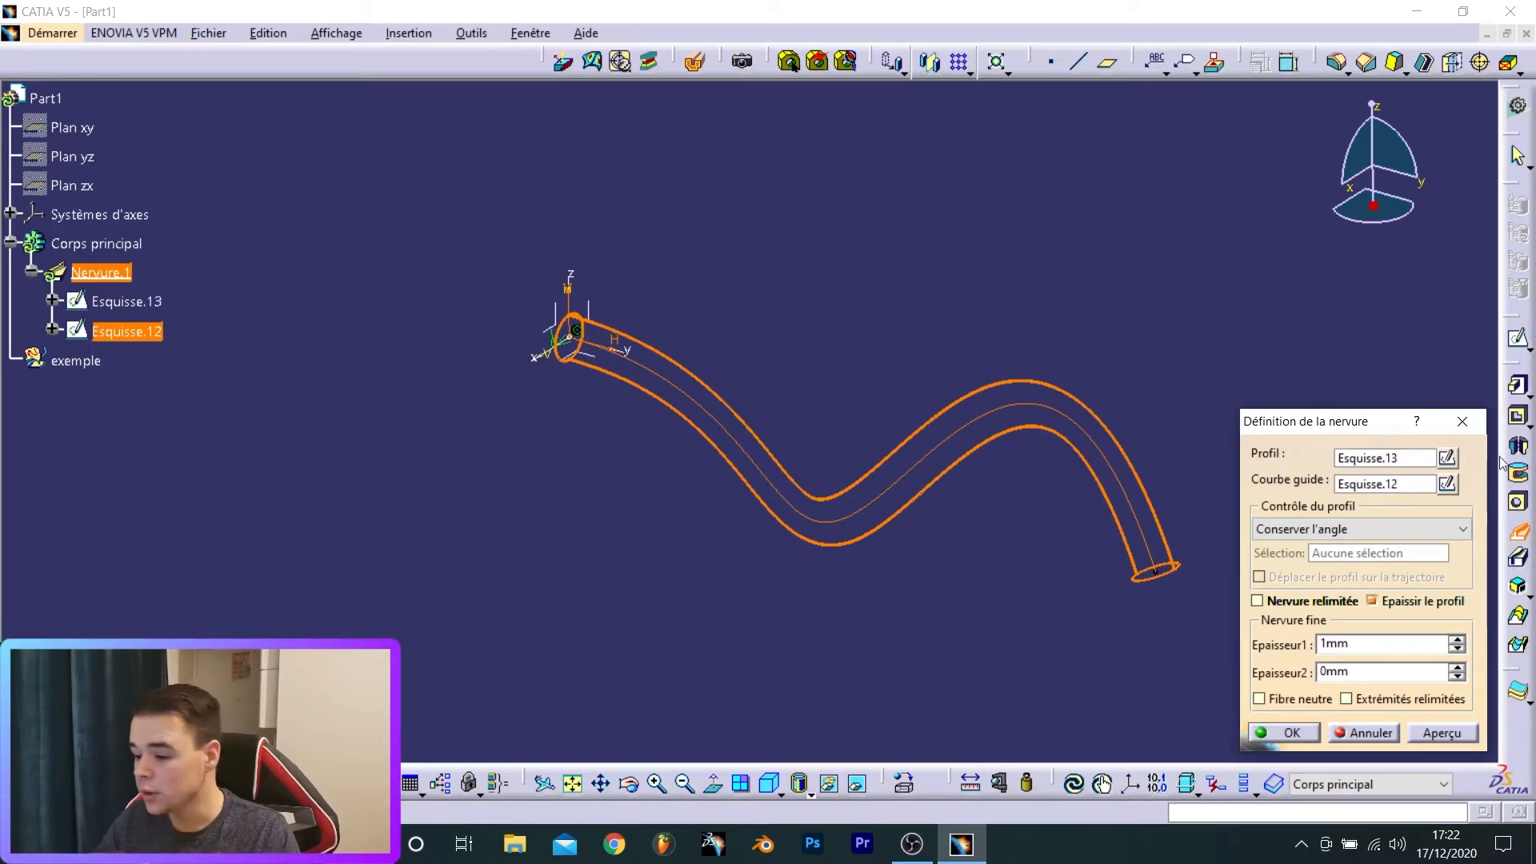
drag(1374, 644, 1297, 639)
click(1286, 703)
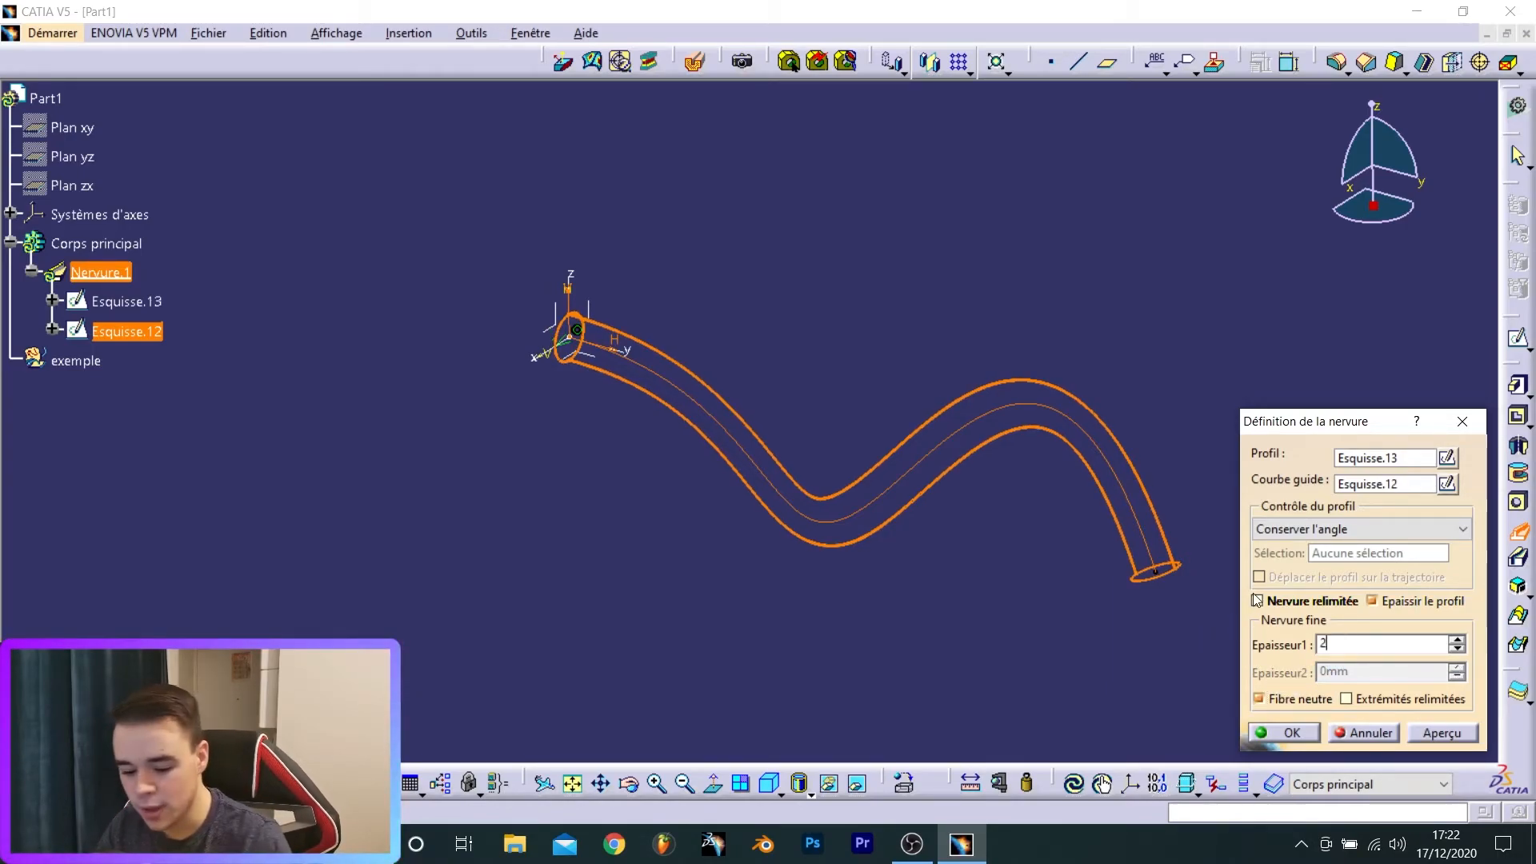
click(1283, 733)
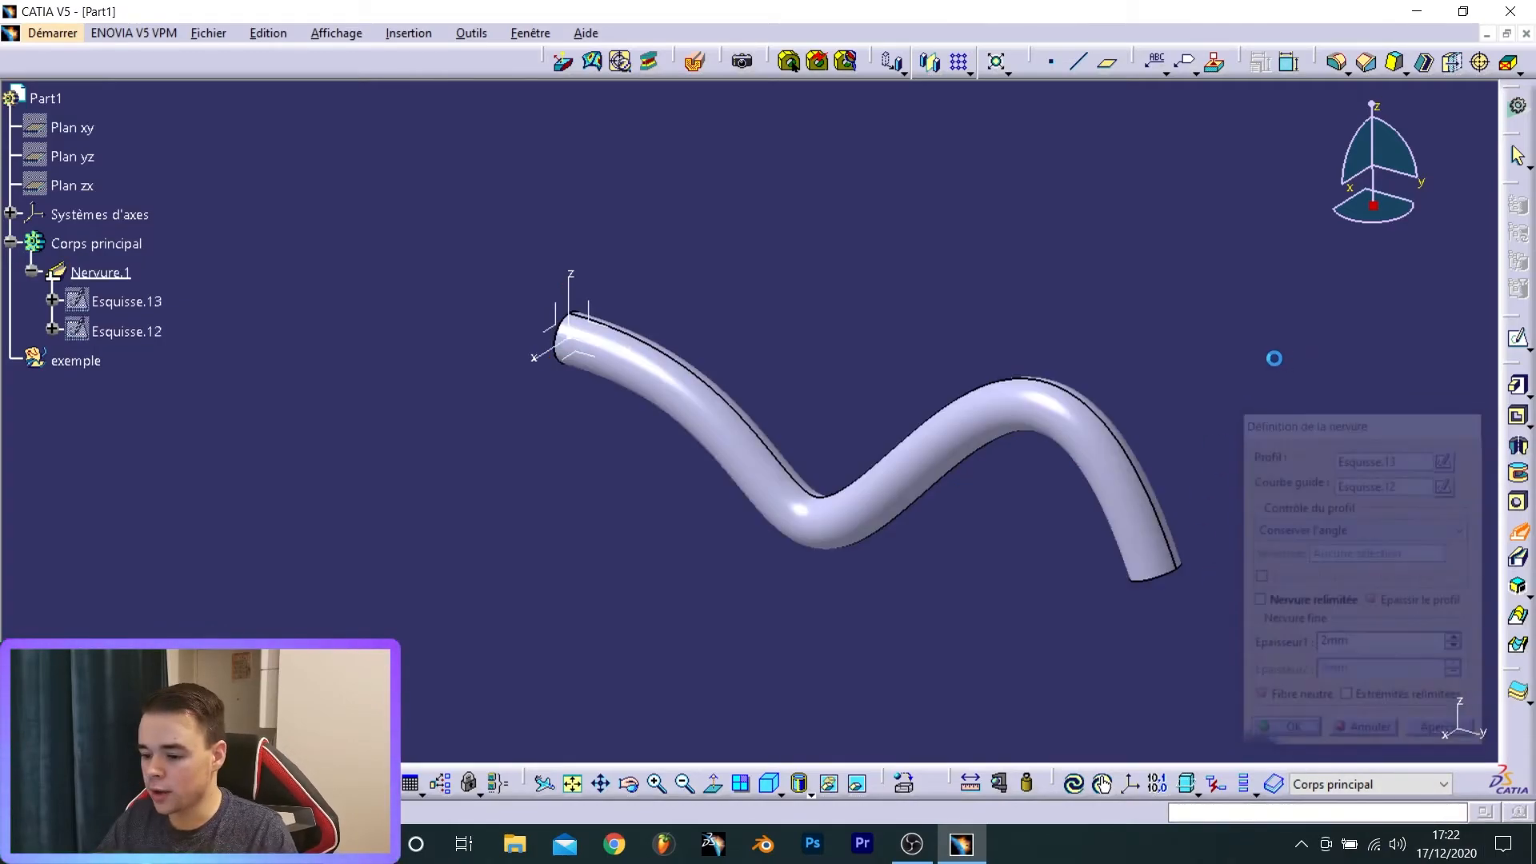
middle_drag(1146, 343, 869, 558)
middle_drag(946, 476, 867, 415)
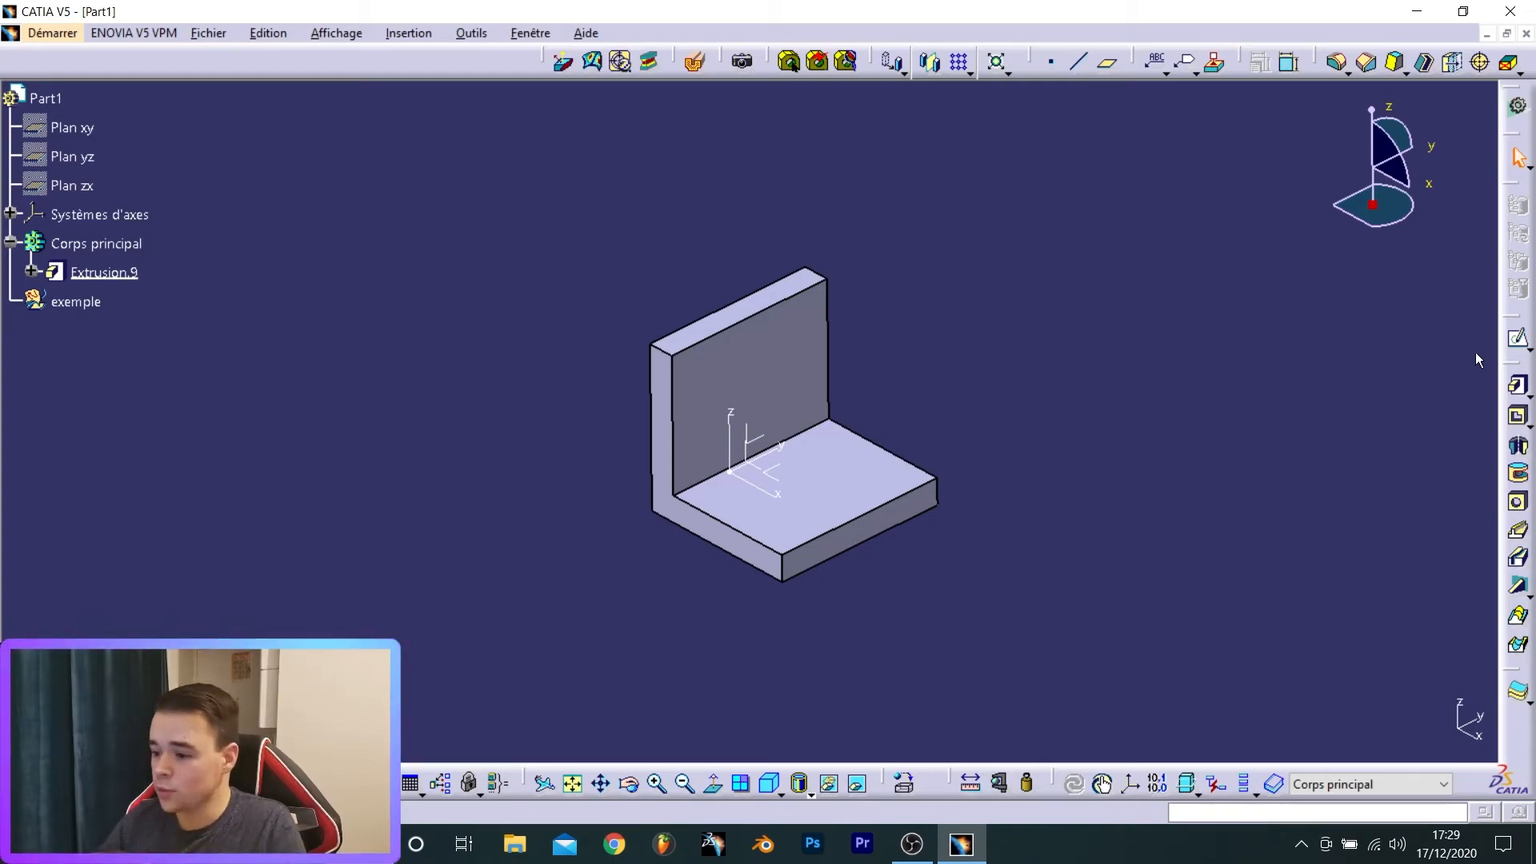
- Sketch an oblique line about 97 mm long on the zx plane between the bracket's two flanges, and exit the sketch
click(1520, 342)
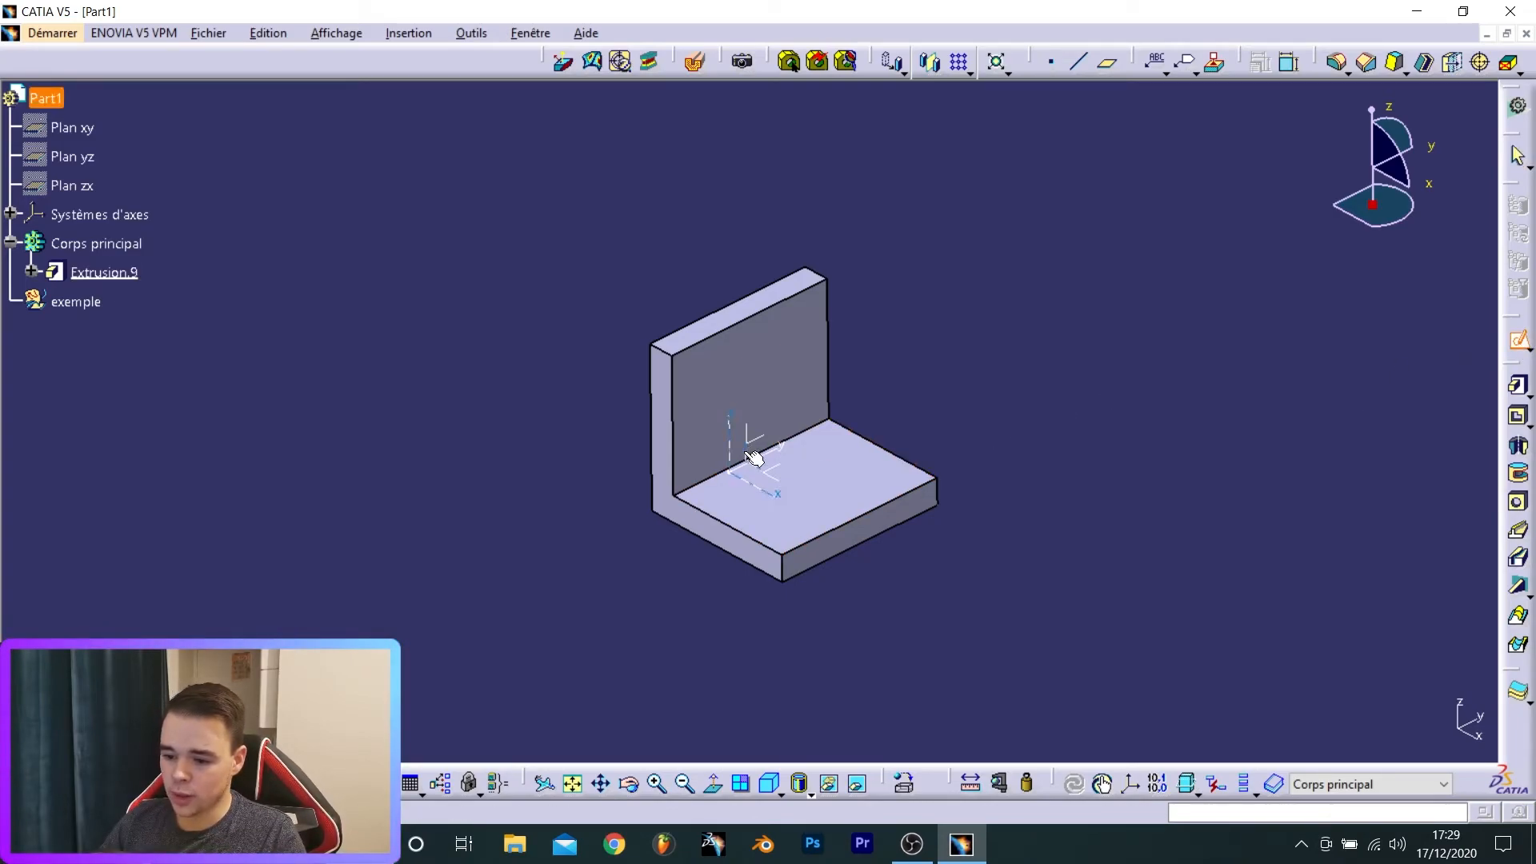
click(1518, 685)
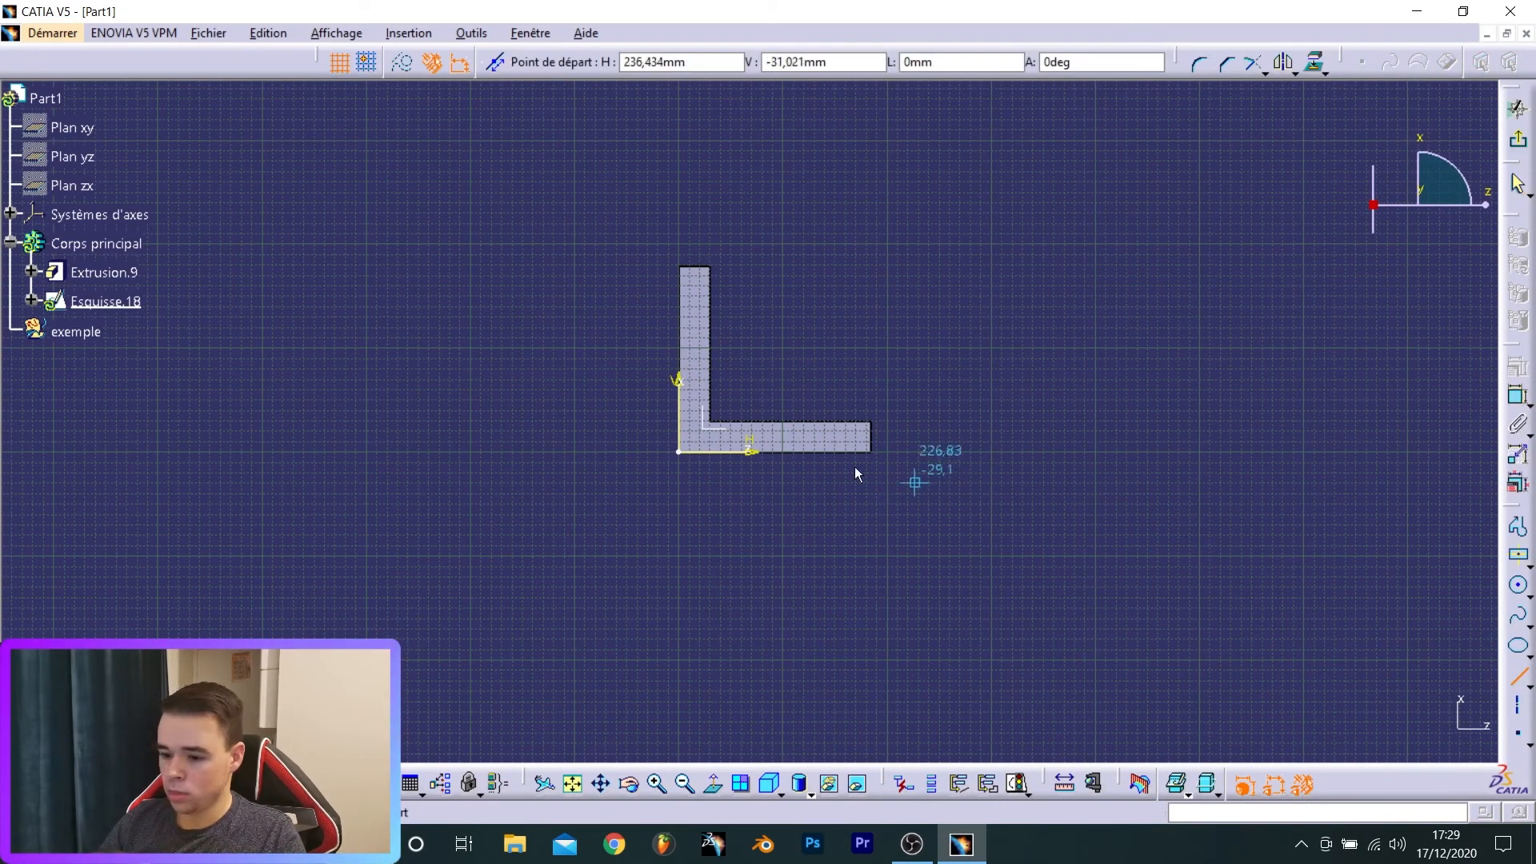
click(796, 406)
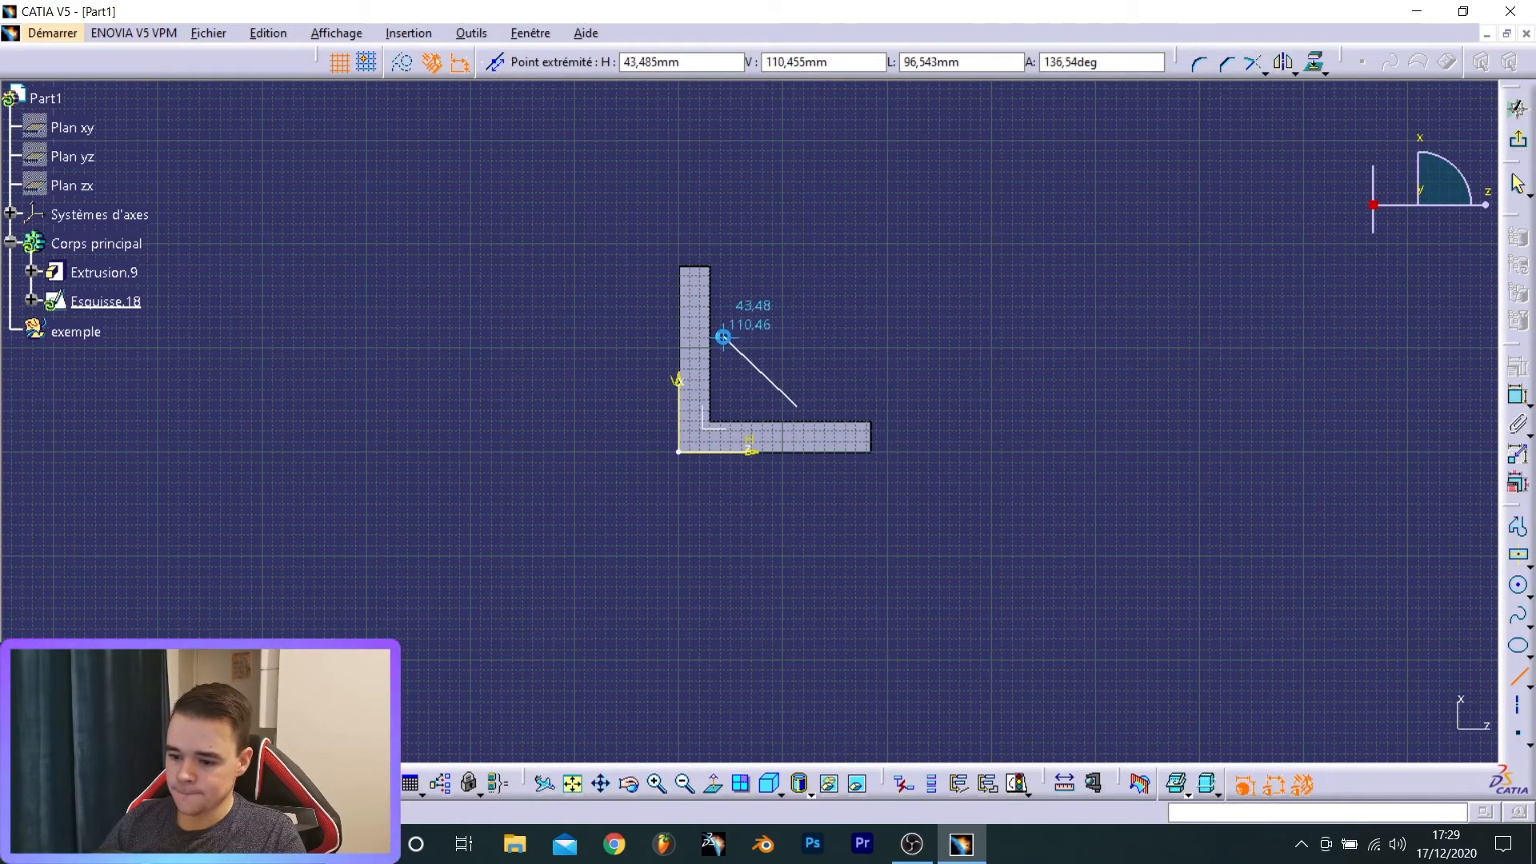
click(724, 336)
click(1510, 62)
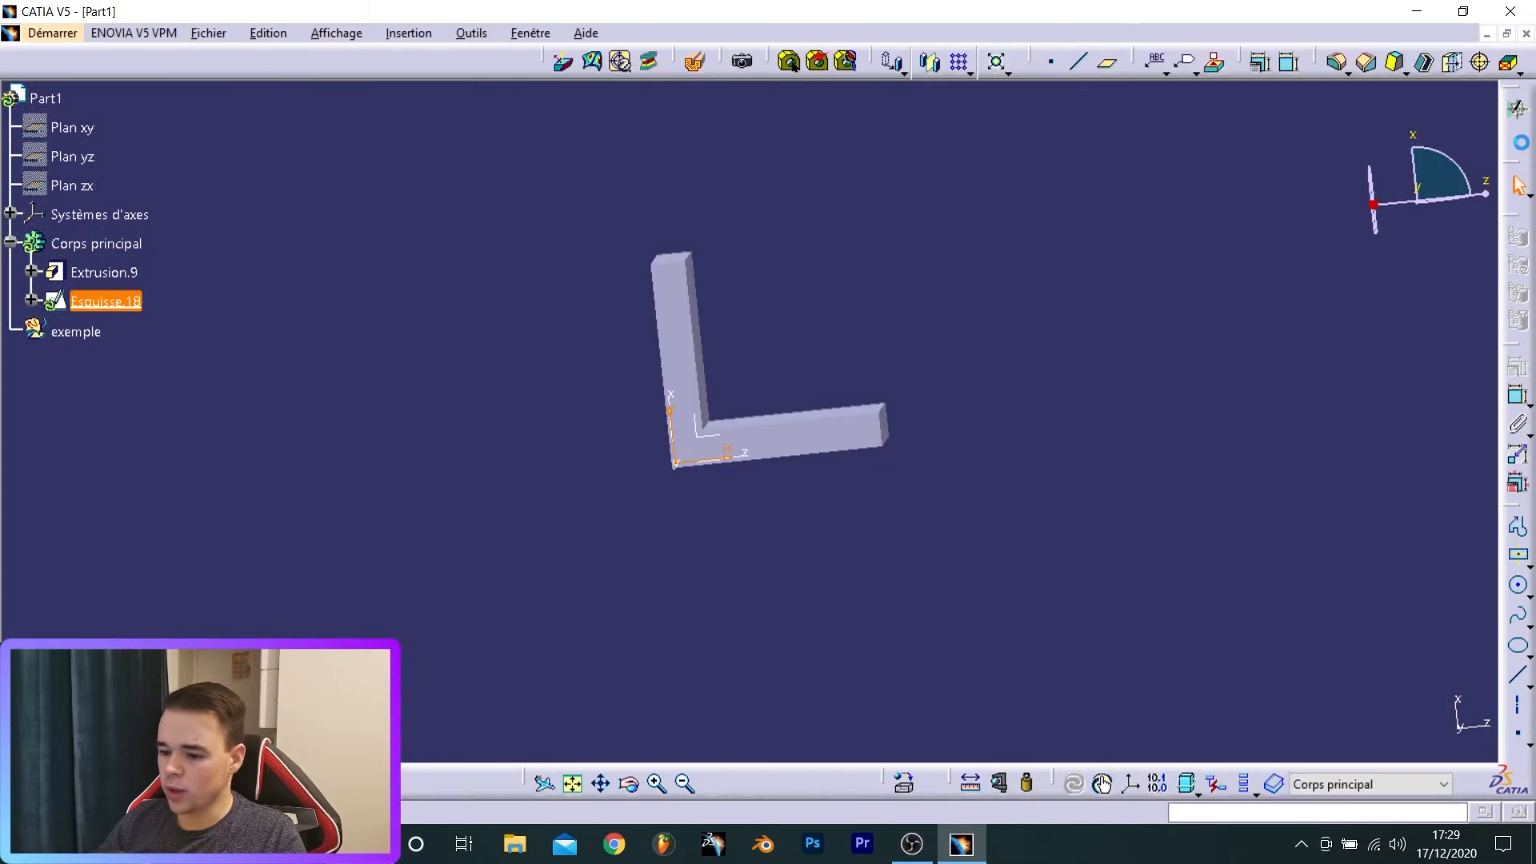
- Define a Simple-mode Raidisseur from Esquisse.18 with Epaisseur1 of 5 mm and Fibre neutre, and preview it between the flanges
click(1523, 565)
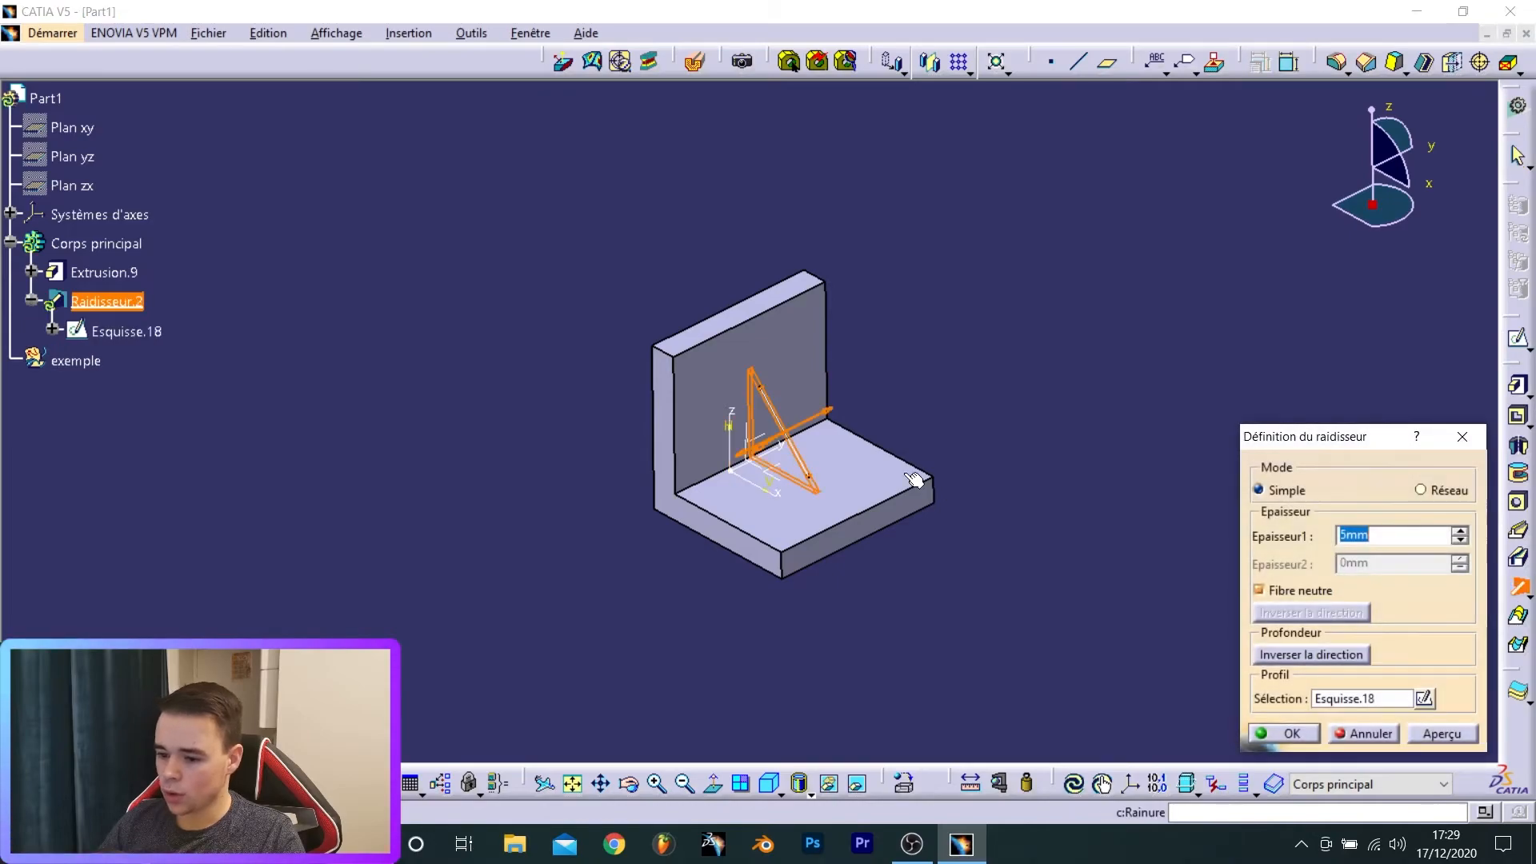
middle_drag(813, 442, 789, 470)
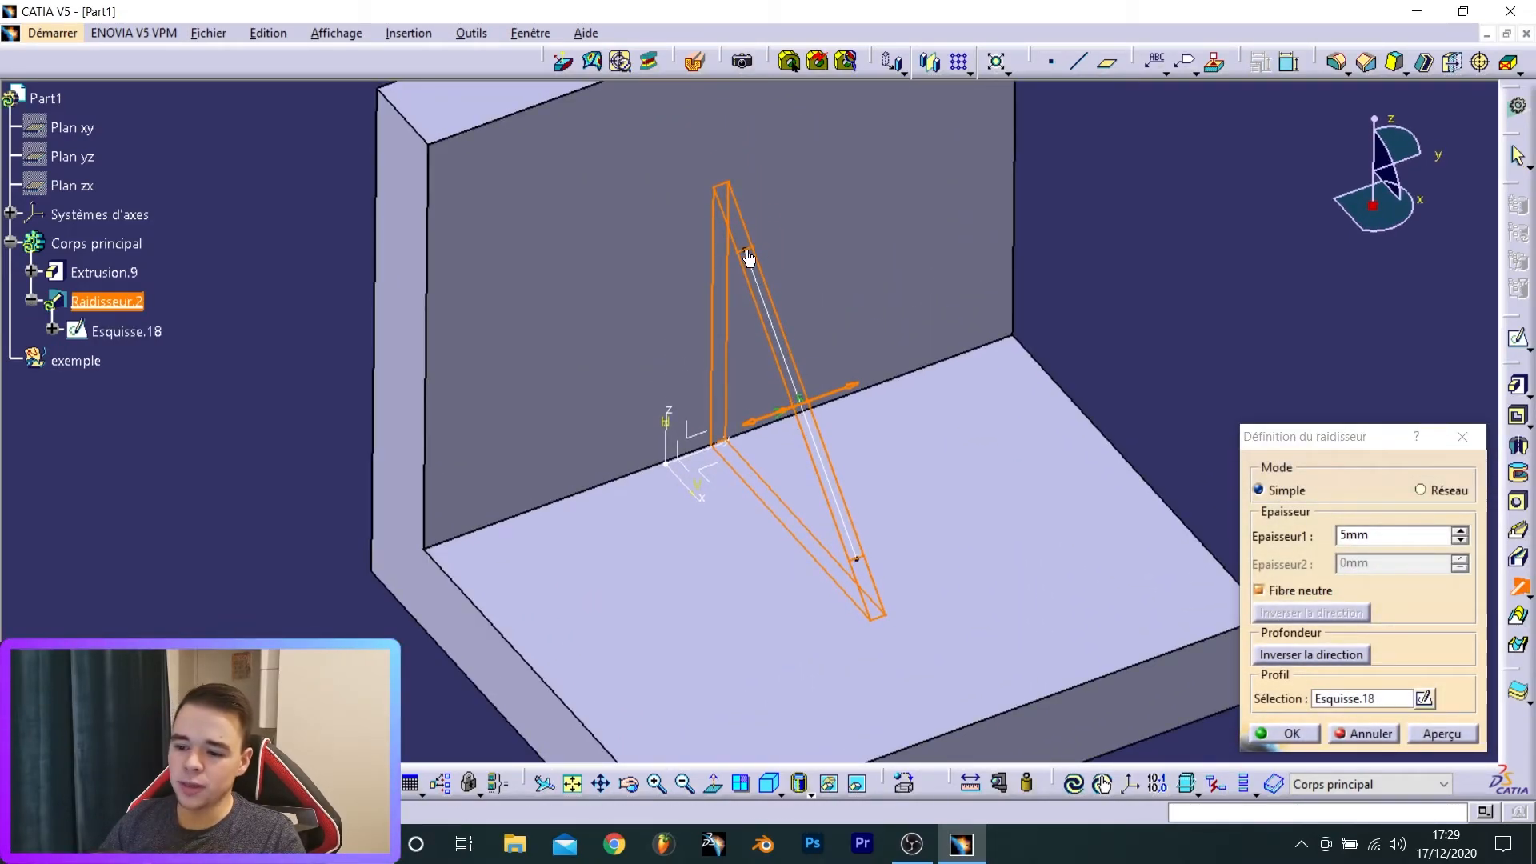
middle_drag(900, 558, 736, 424)
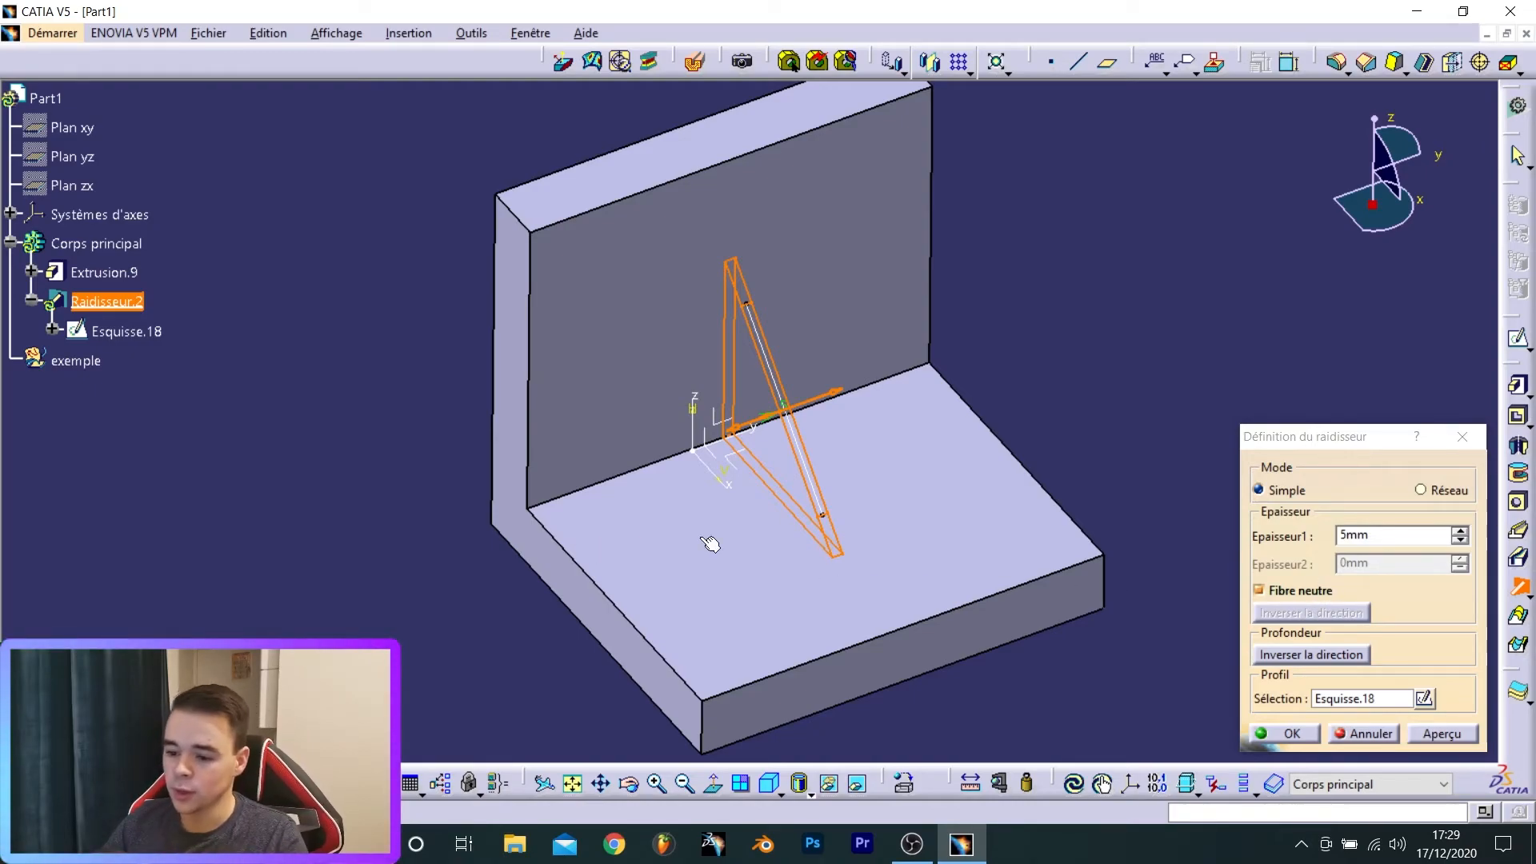
click(1443, 733)
middle_drag(858, 544, 1040, 532)
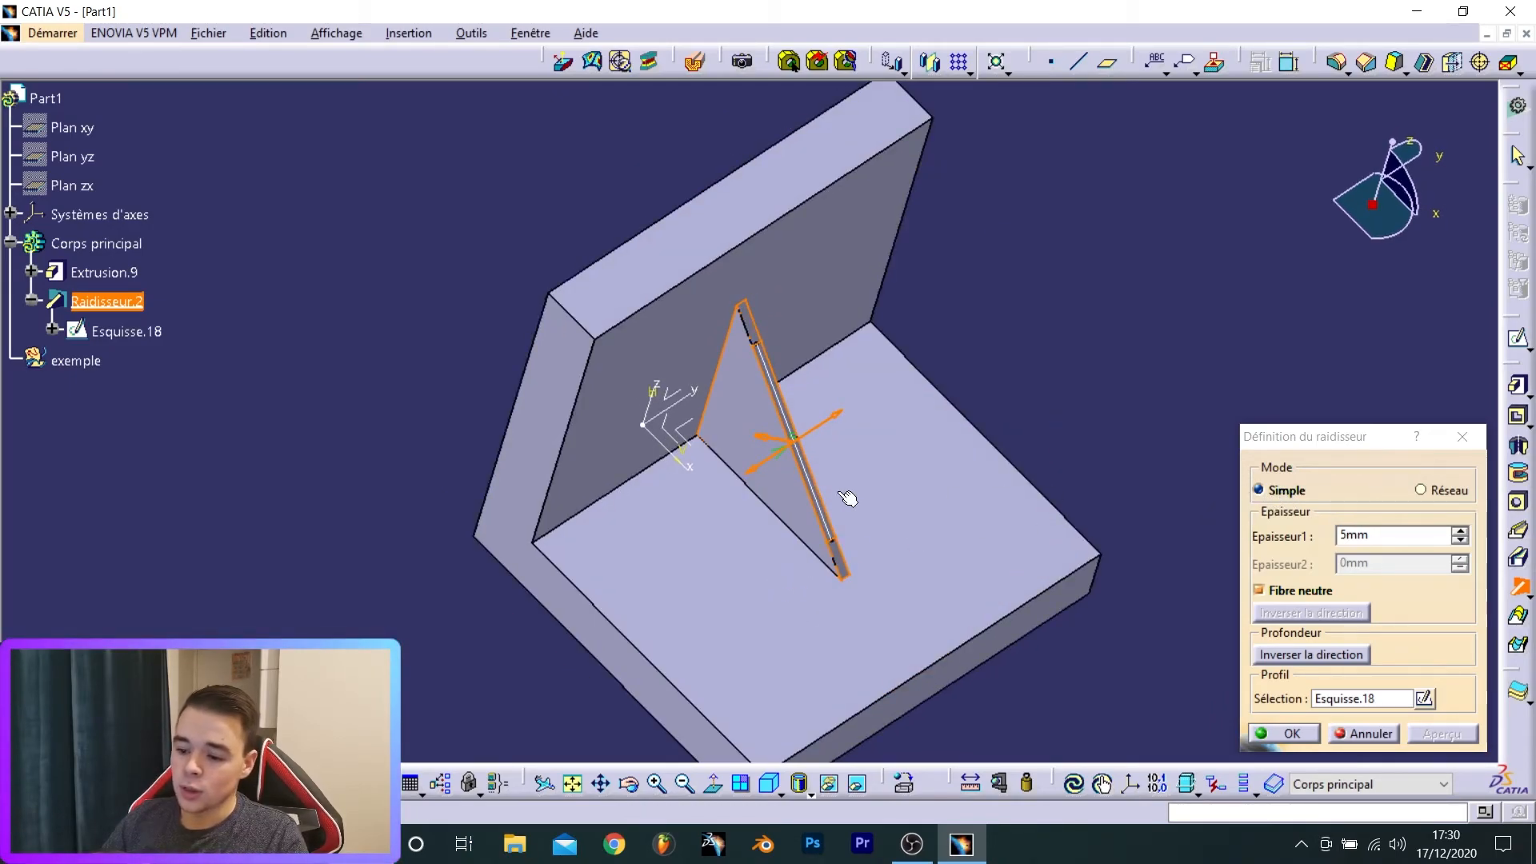
mouse_move(765, 448)
middle_down()
mouse_move(744, 525)
mouse_move(784, 468)
middle_up()
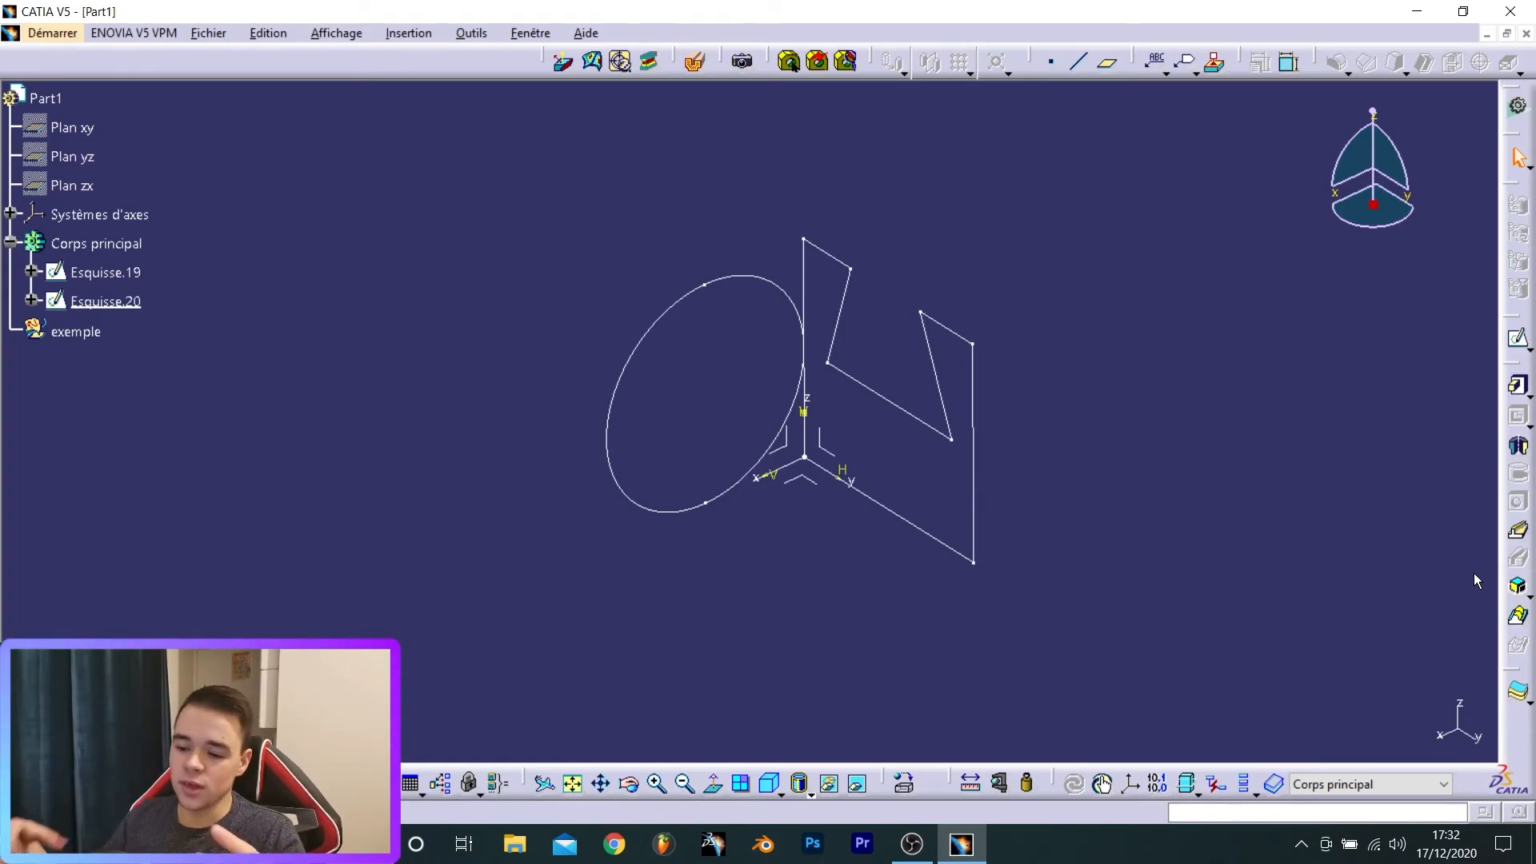
- Create a Combinaison solid from the circle Esquisse.20 and the notched profile Esquisse.19, both perpendicular to their contours
click(671, 425)
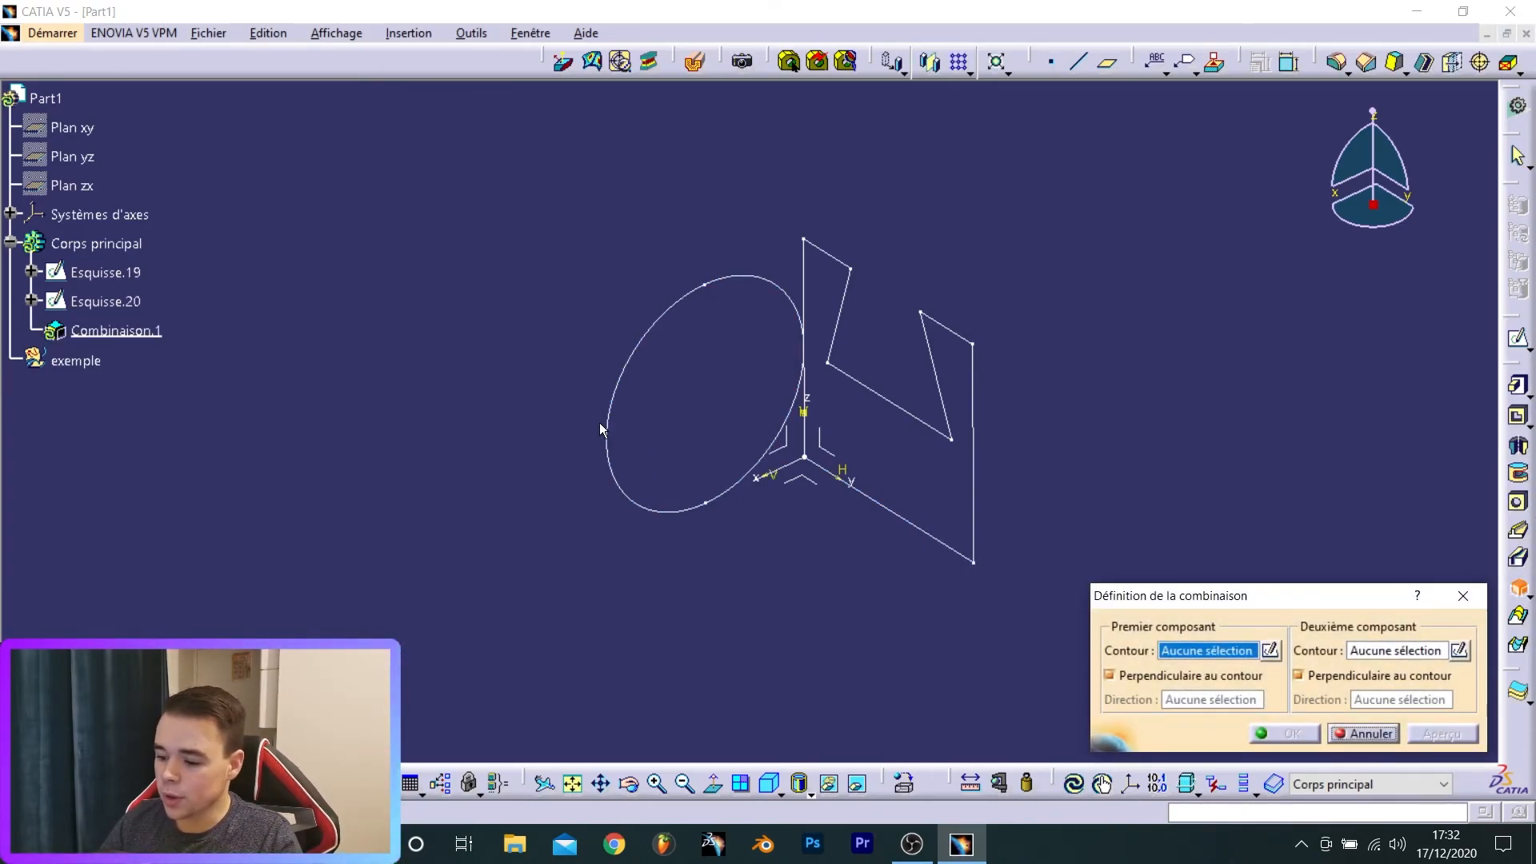
click(604, 443)
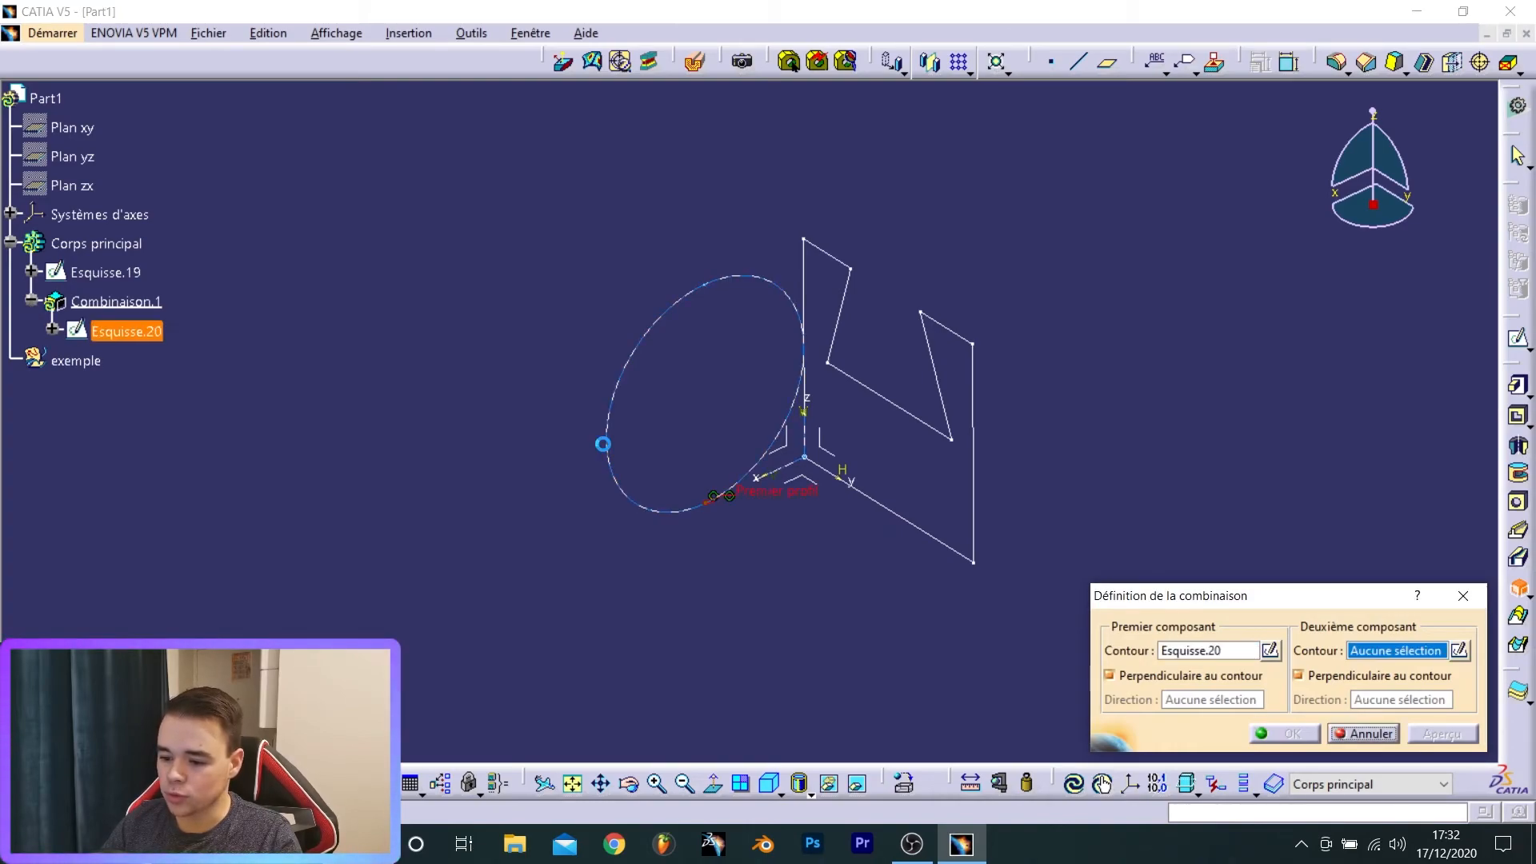
click(911, 523)
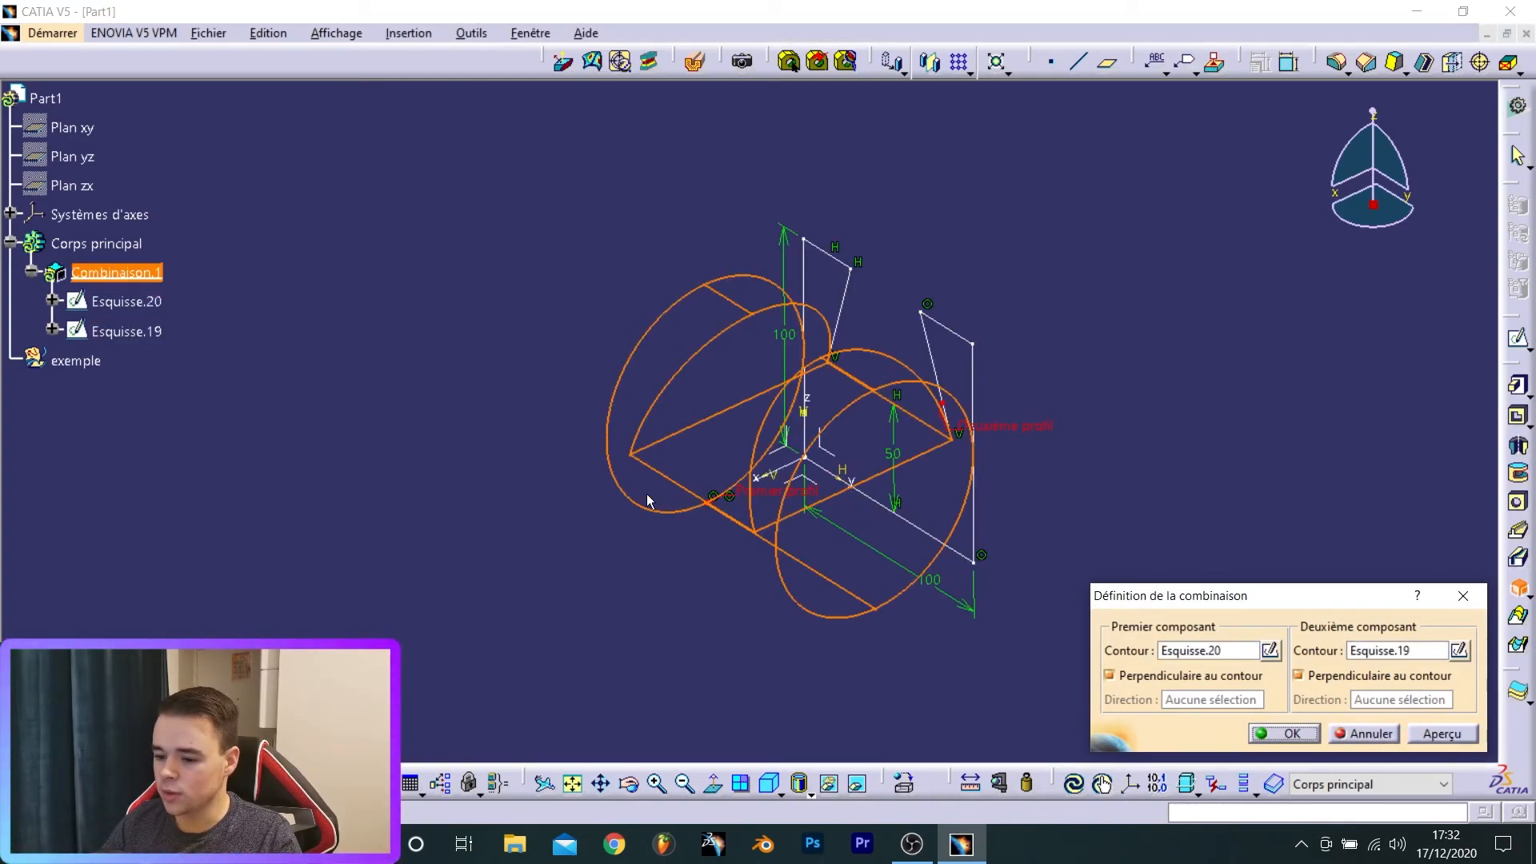
middle_drag(720, 530, 742, 396)
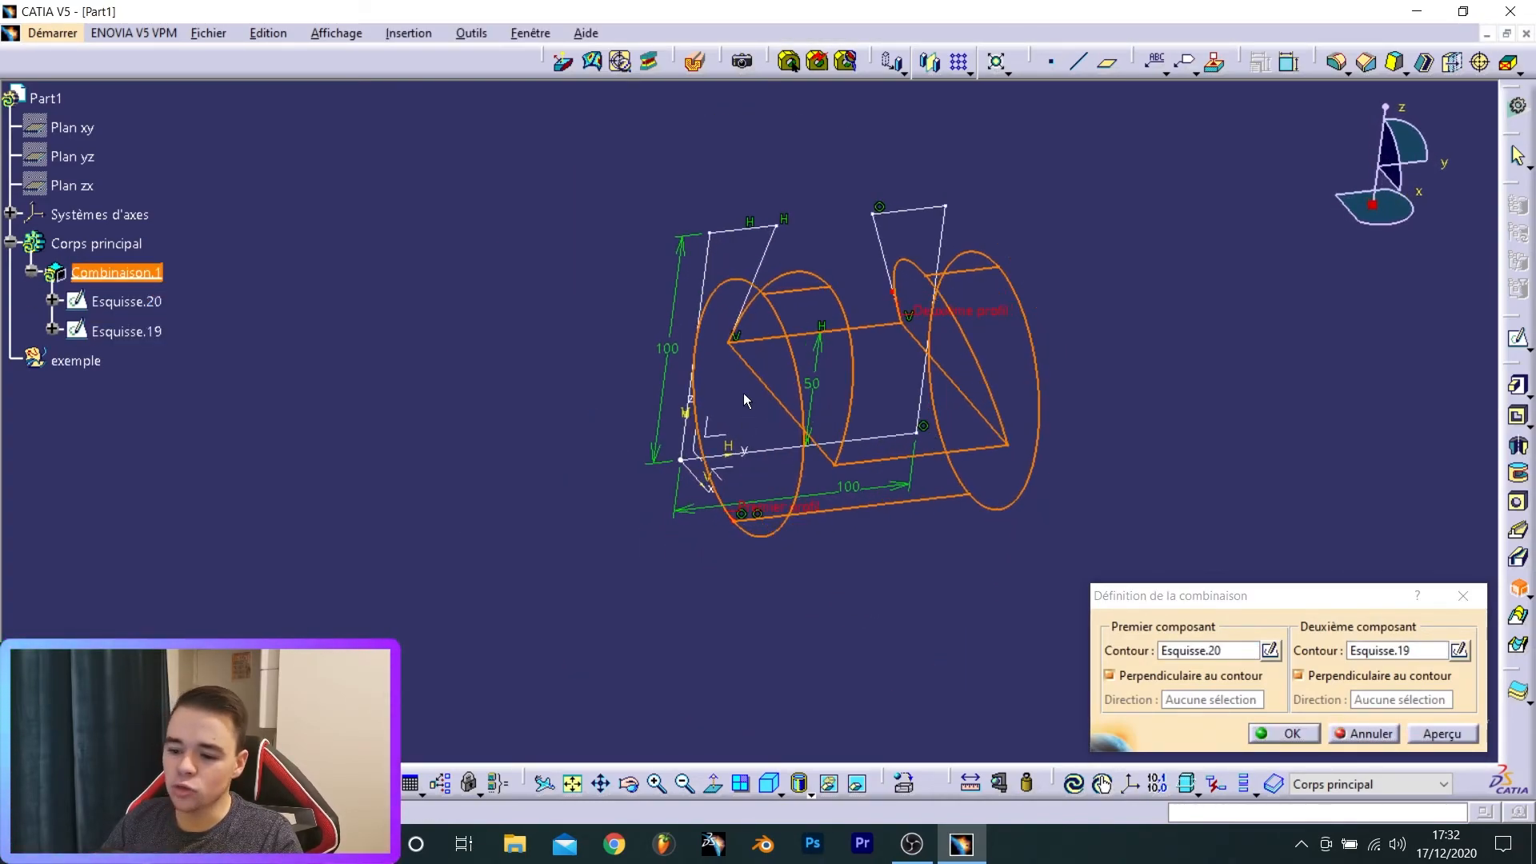
middle_drag(968, 361, 820, 432)
mouse_move(675, 411)
middle_down()
mouse_move(868, 403)
mouse_move(886, 375)
mouse_move(771, 429)
mouse_move(816, 507)
mouse_move(752, 544)
mouse_move(1001, 354)
mouse_move(1053, 423)
mouse_move(1090, 519)
middle_up()
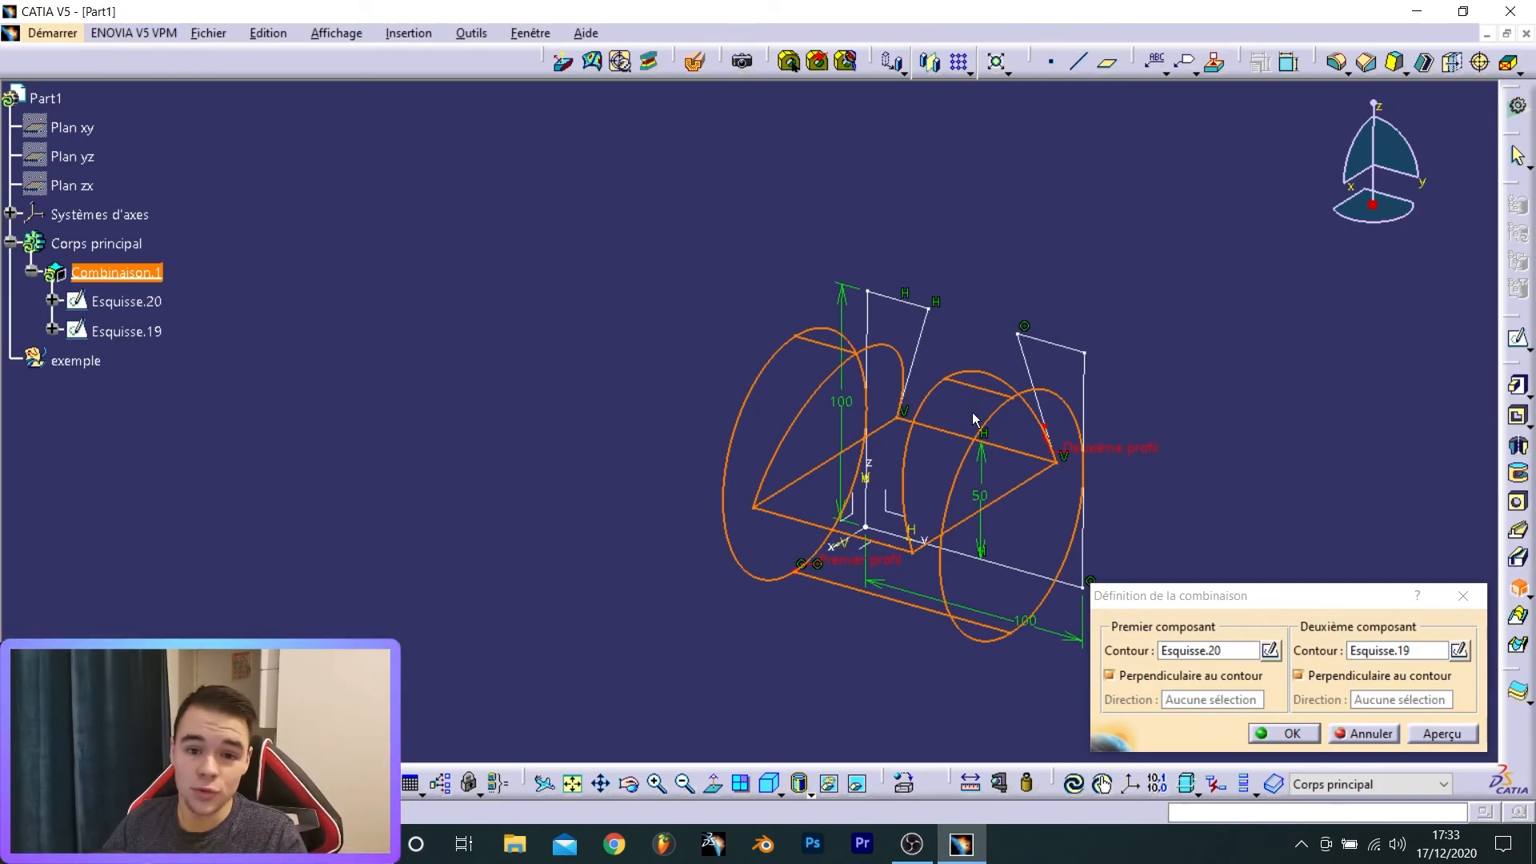
click(1290, 733)
- Show the hidden sketches Esquisse.20 and Esquisse.19 under Combinaison.1 on the combined solid
middle_drag(857, 540, 824, 364)
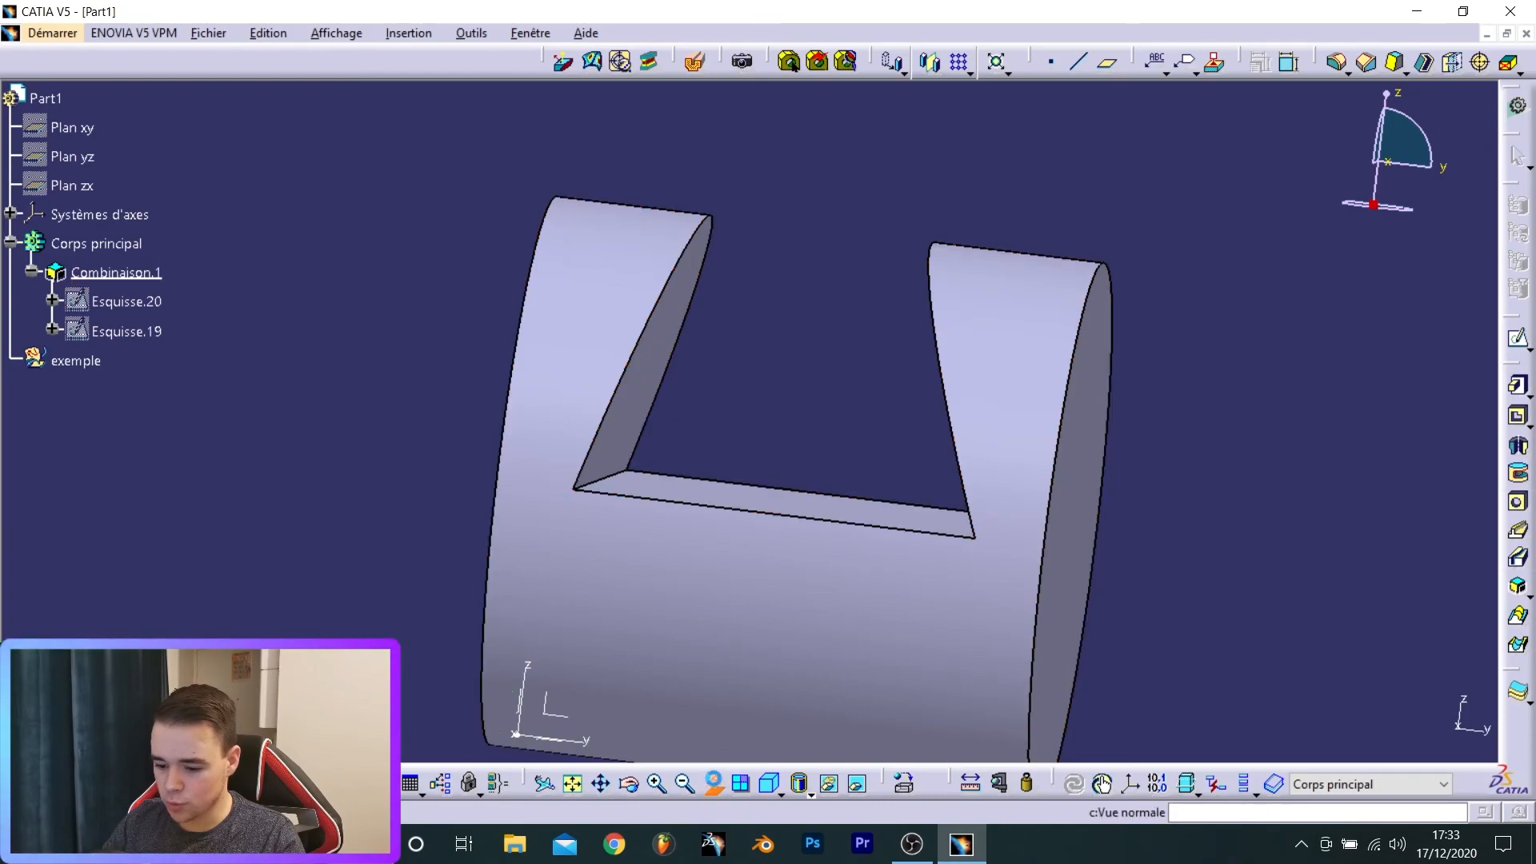
middle_drag(648, 656, 684, 571)
click(596, 640)
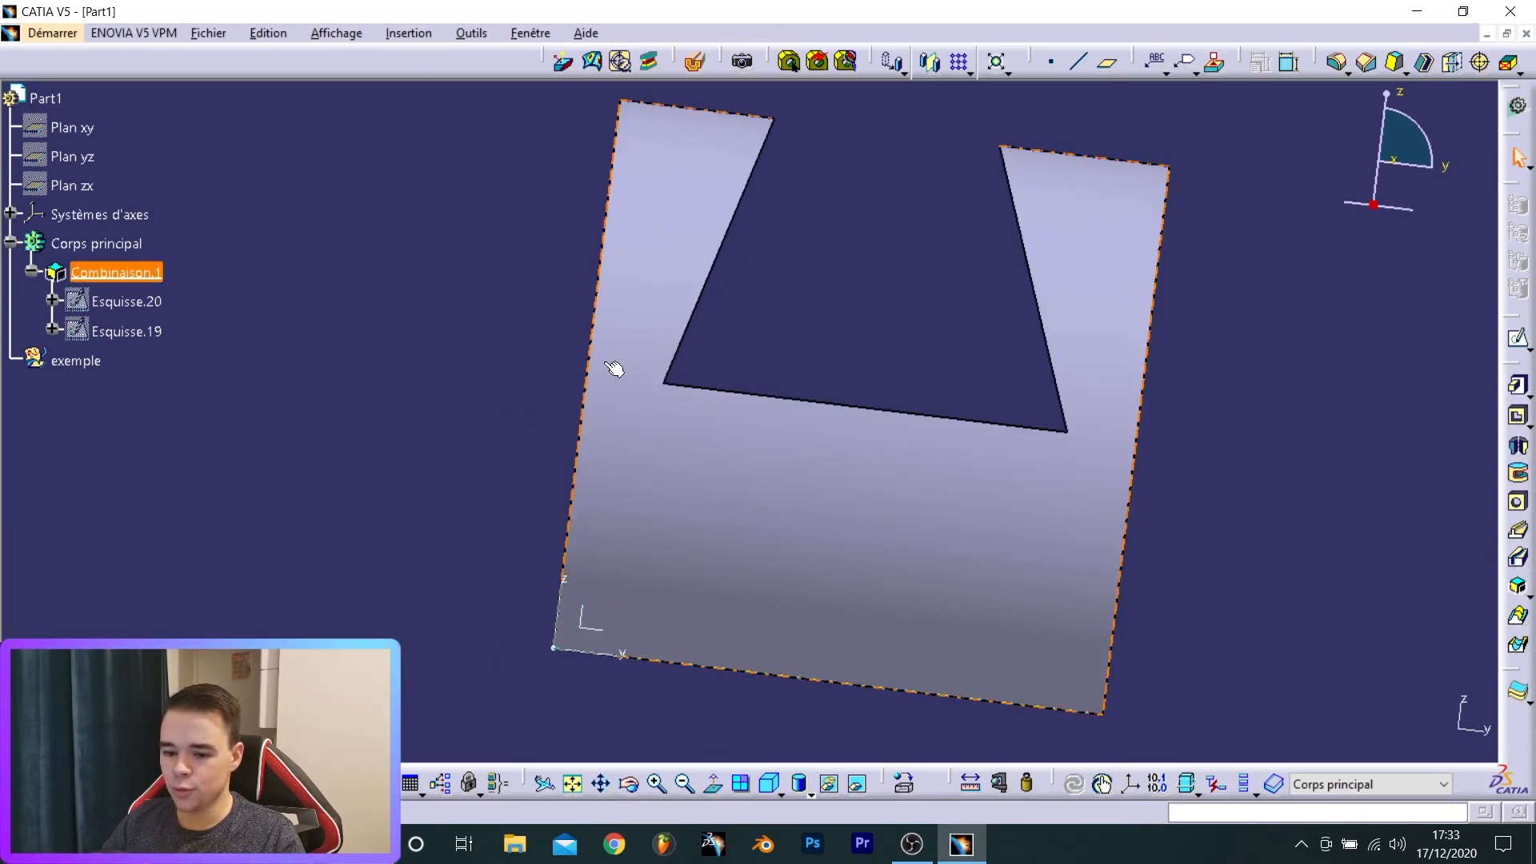
right_click(132, 308)
click(200, 362)
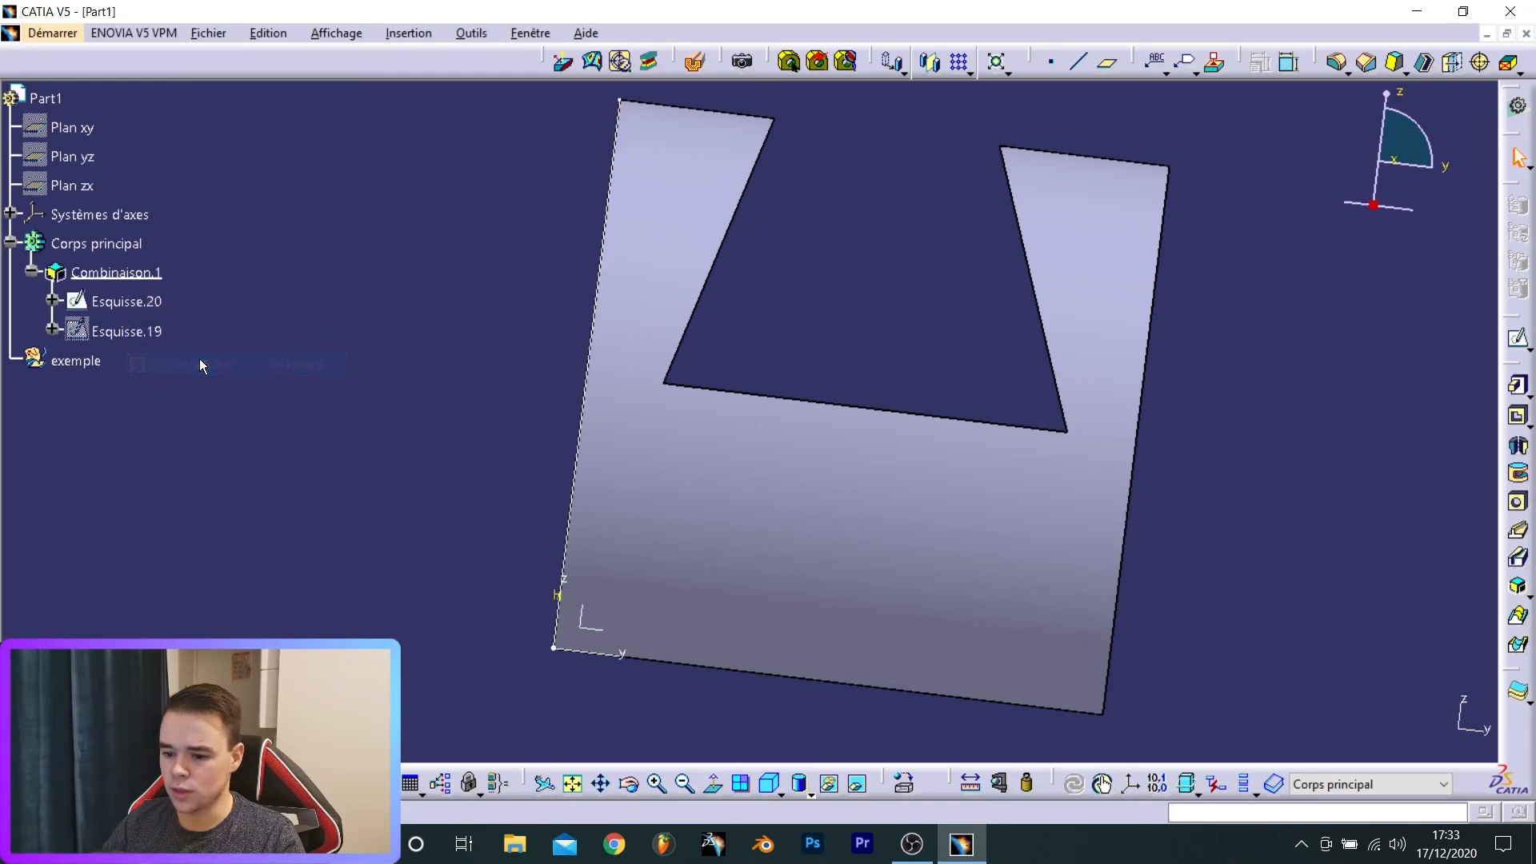
right_click(142, 340)
click(201, 394)
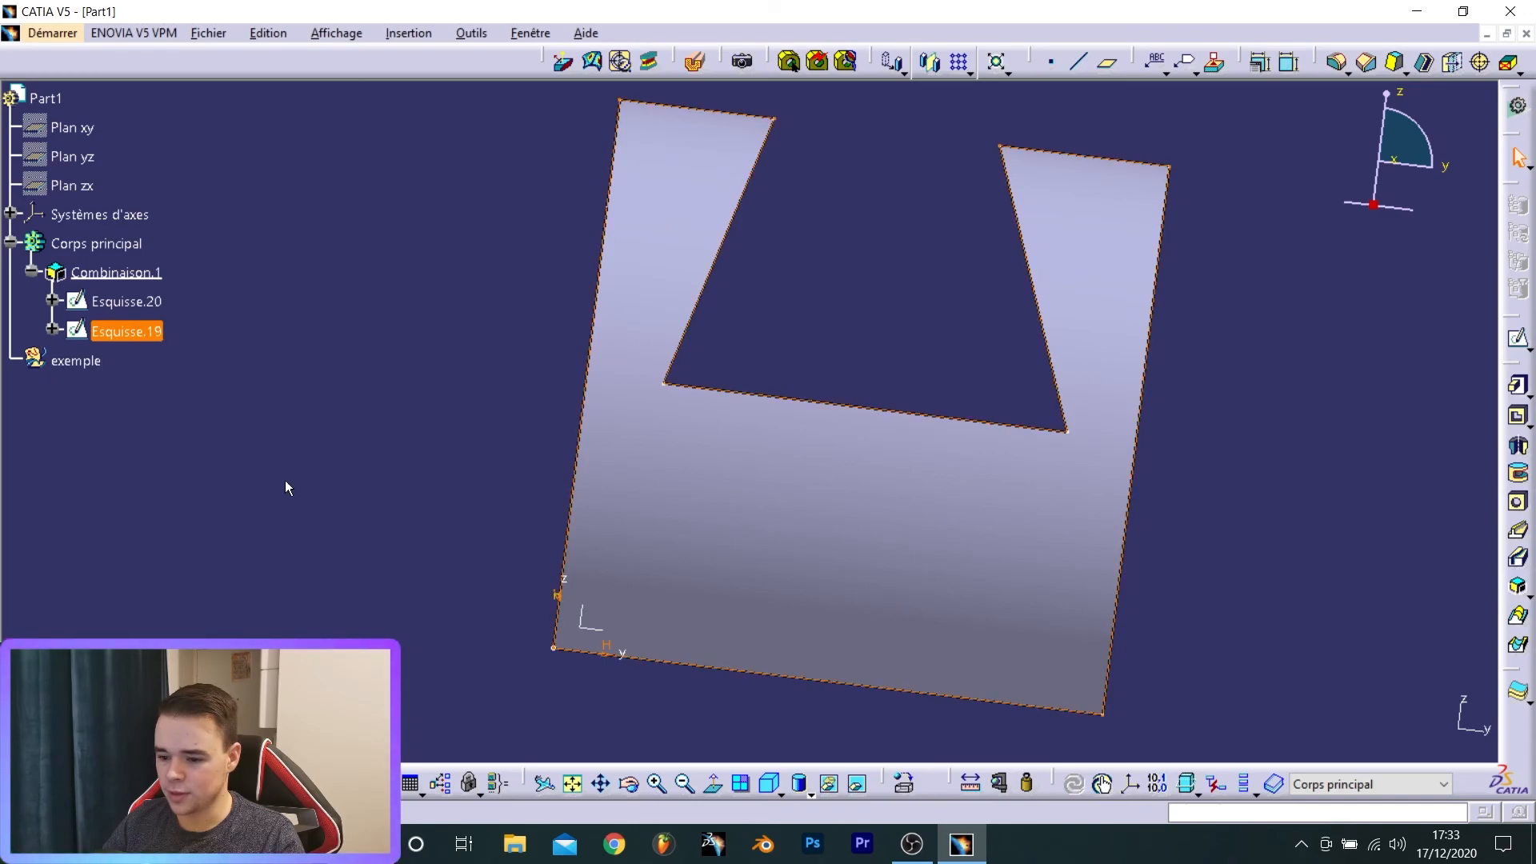
- Highlight Esquisse.20 and compare the combined solid's side view with its circular contour
middle_drag(769, 512, 612, 484)
middle_drag(888, 583, 513, 376)
click(144, 302)
middle_click(1049, 431)
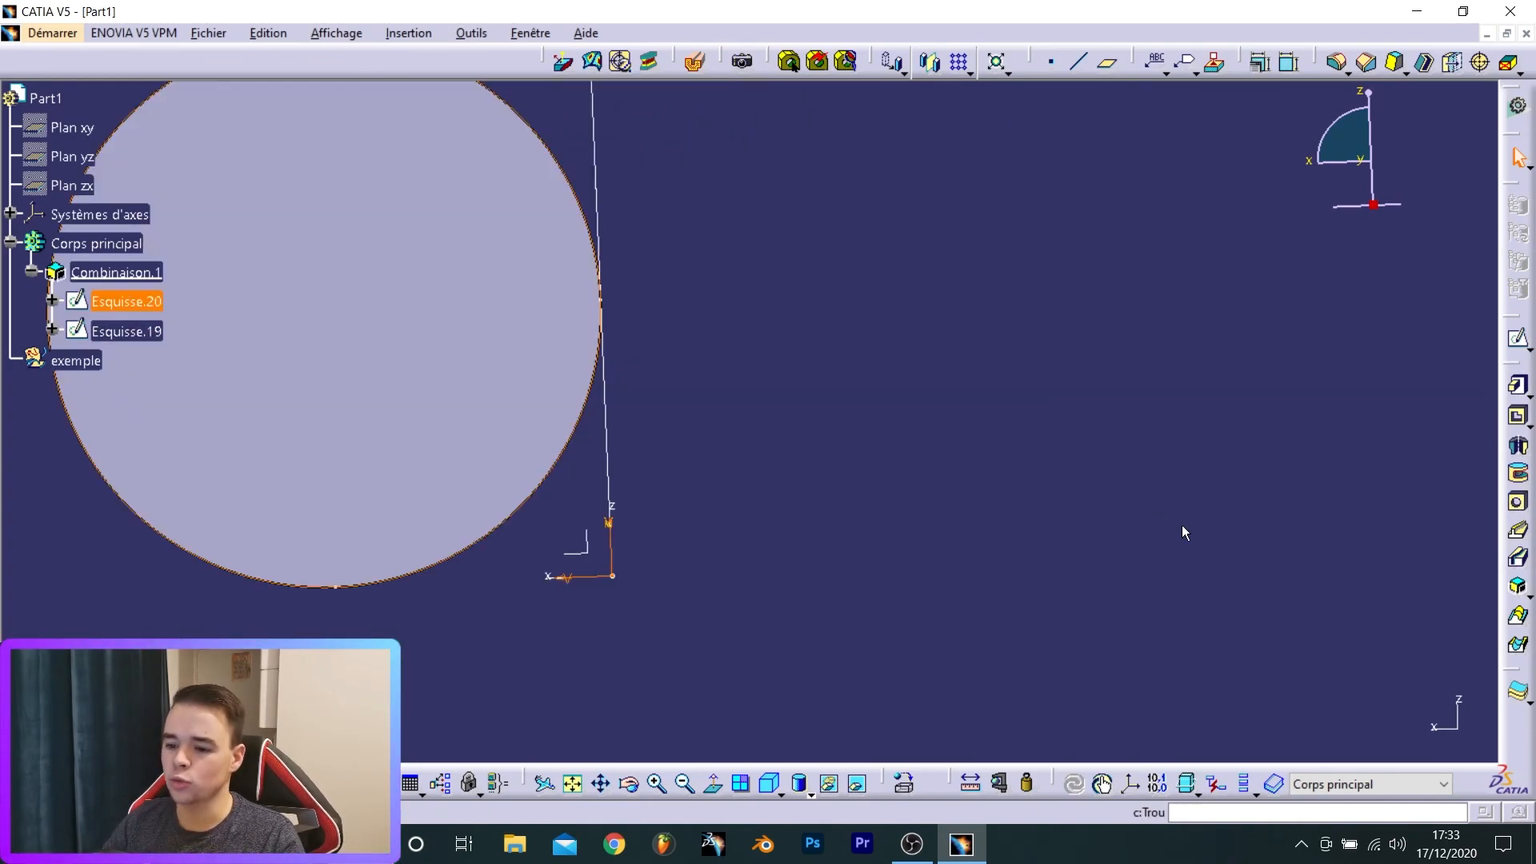
middle_drag(938, 403, 1007, 519)
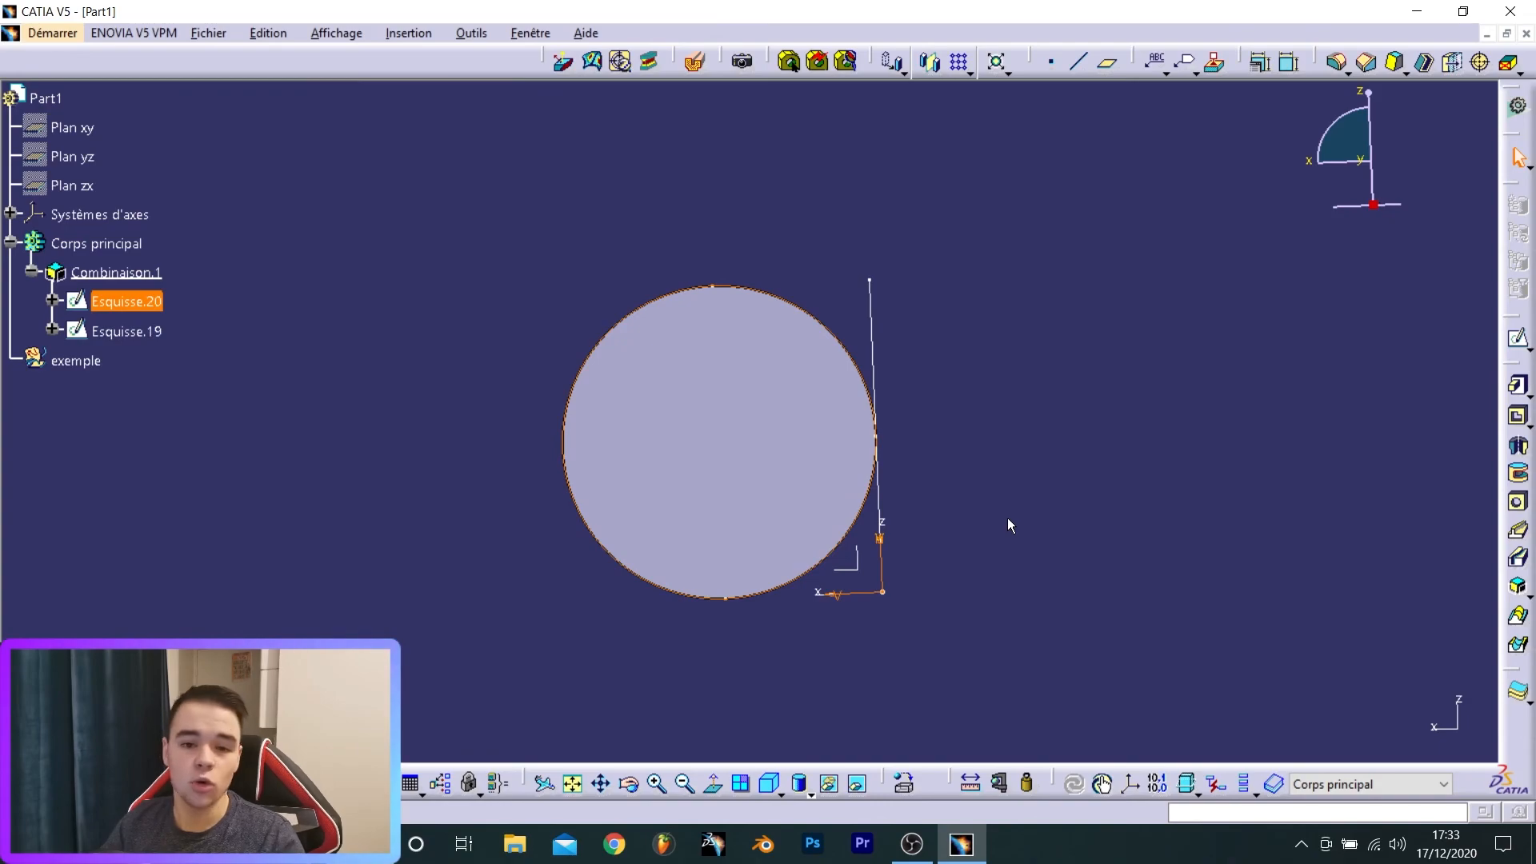